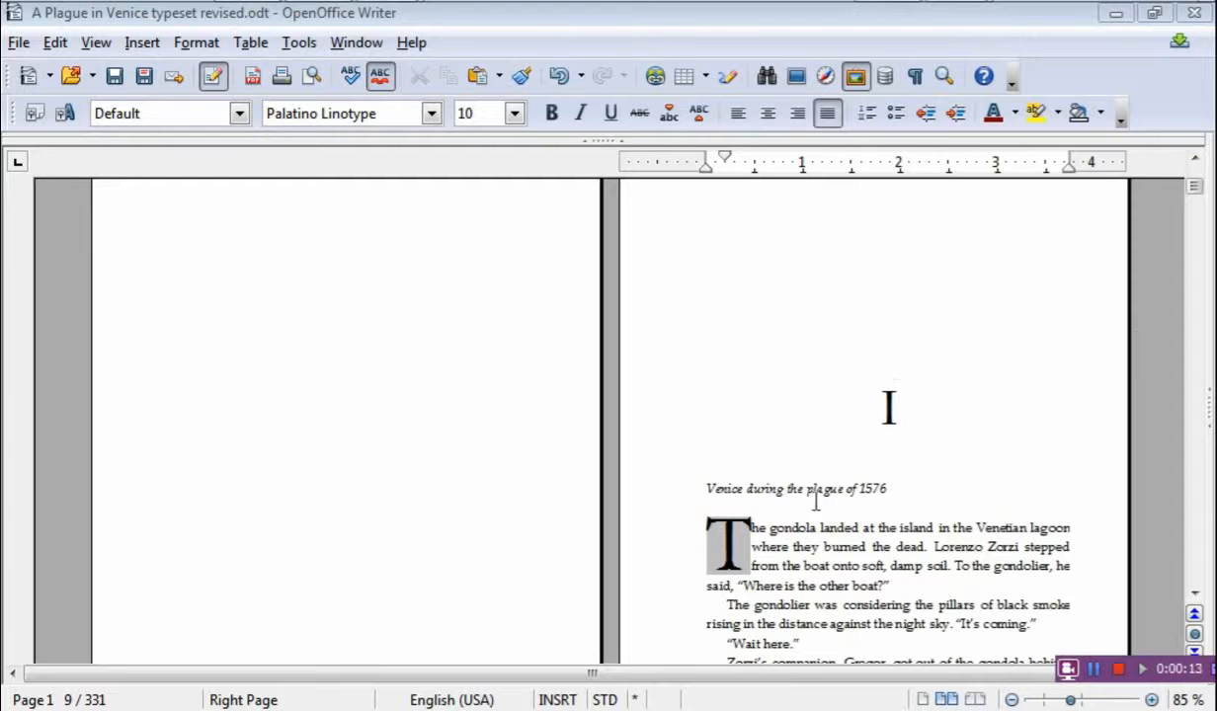
- Examine the typeset layout of chapter I, from its opening page through the facing spreads of pages 2 to 5
{"action": "left_click", "coordinate": [804, 526]}
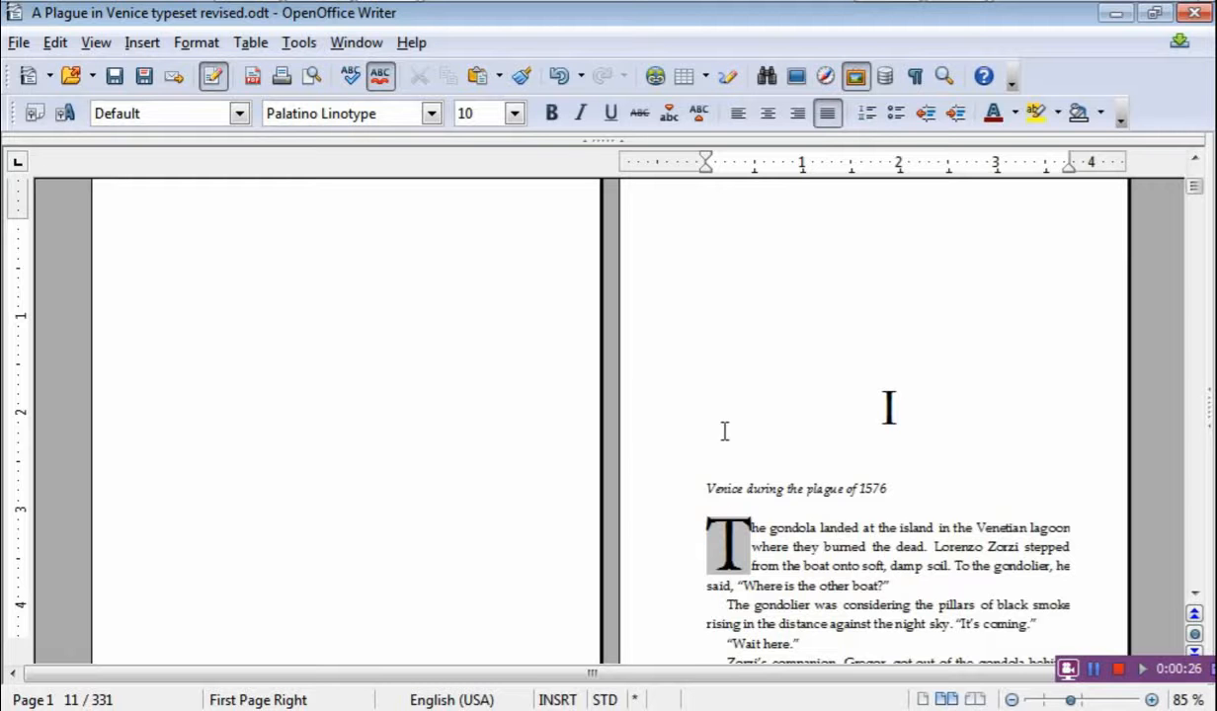
{"action": "scroll", "coordinate": [816, 501], "scroll_direction": "down", "scroll_amount": 12}
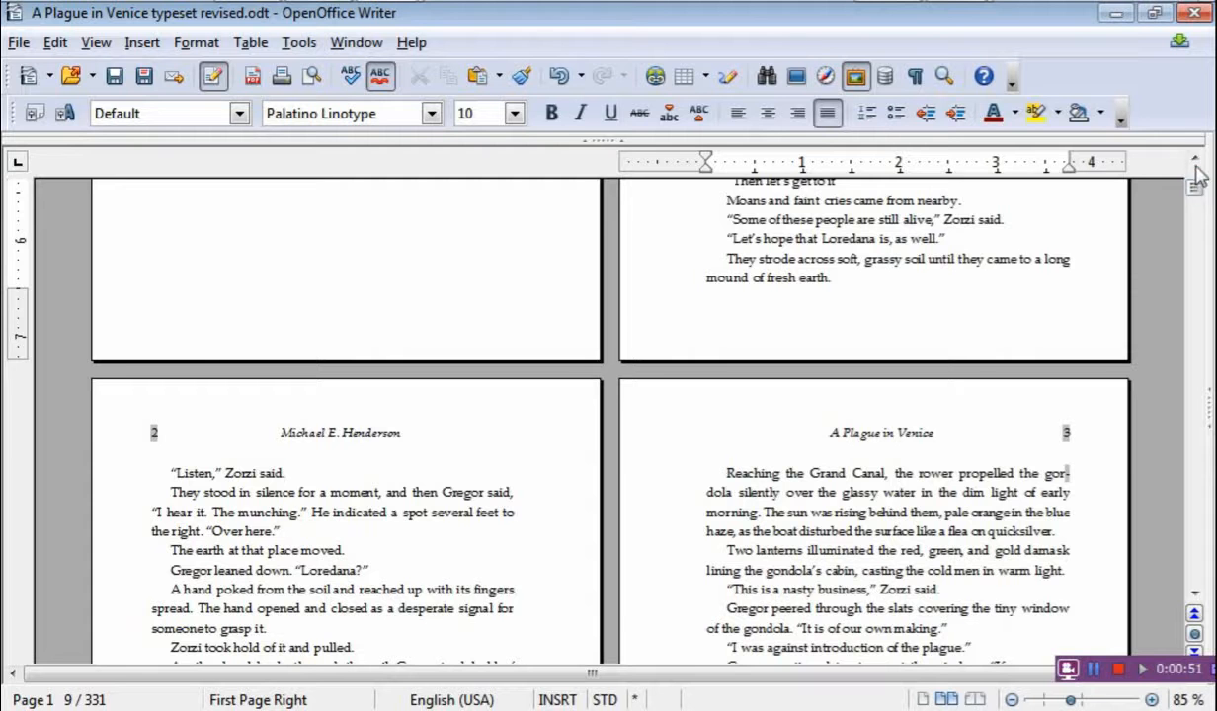
{"action": "scroll", "coordinate": [882, 255], "scroll_direction": "up", "scroll_amount": 5}
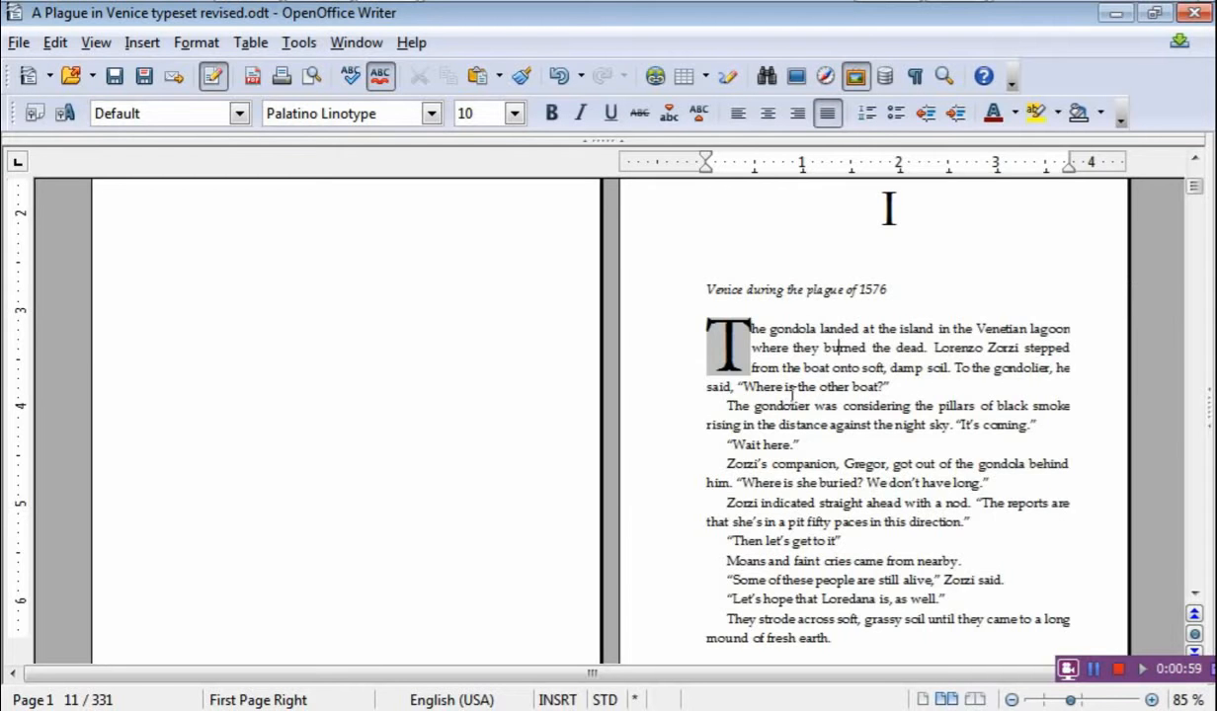
{"action": "scroll", "coordinate": [787, 381], "scroll_direction": "down", "scroll_amount": 6}
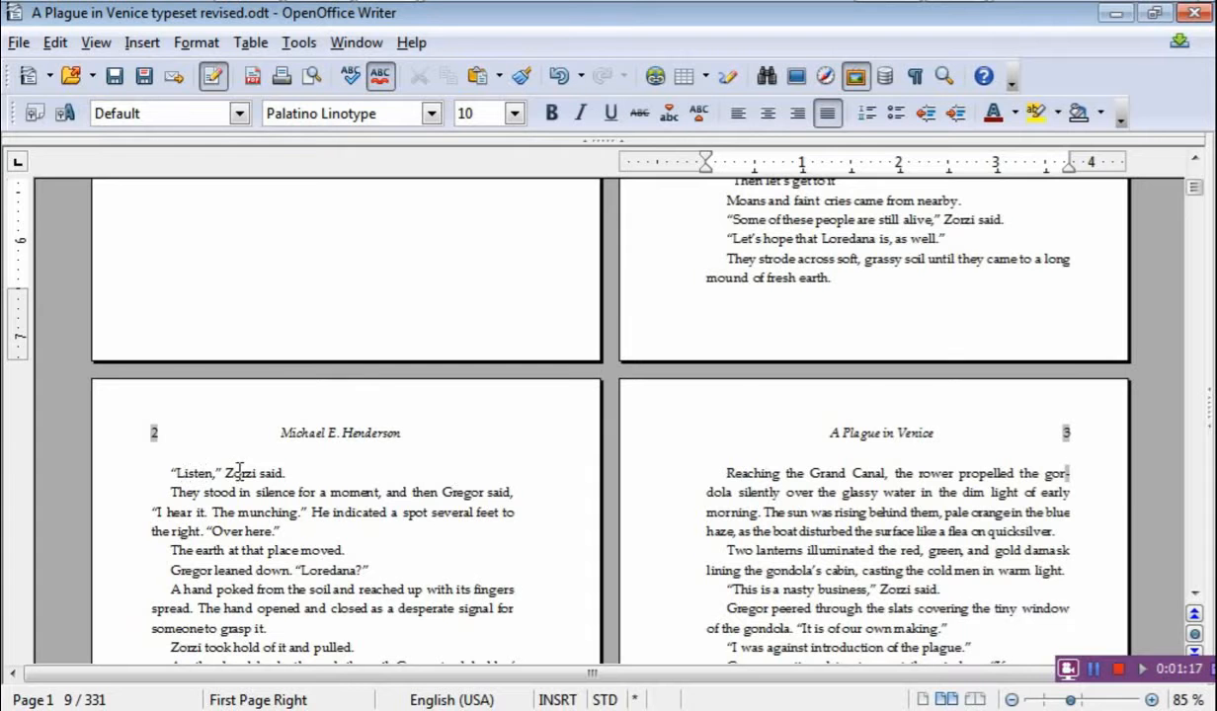
{"action": "scroll", "coordinate": [371, 491], "scroll_direction": "down", "scroll_amount": 10}
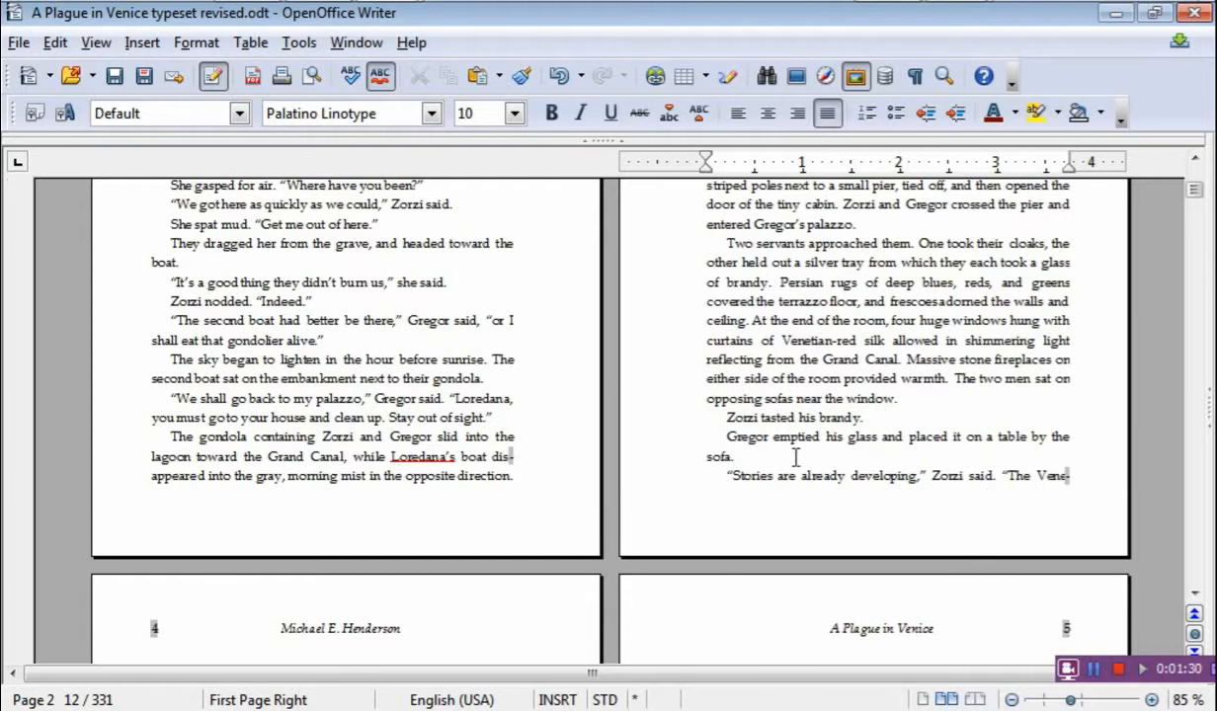
{"action": "scroll", "coordinate": [765, 407], "scroll_direction": "down", "scroll_amount": 2}
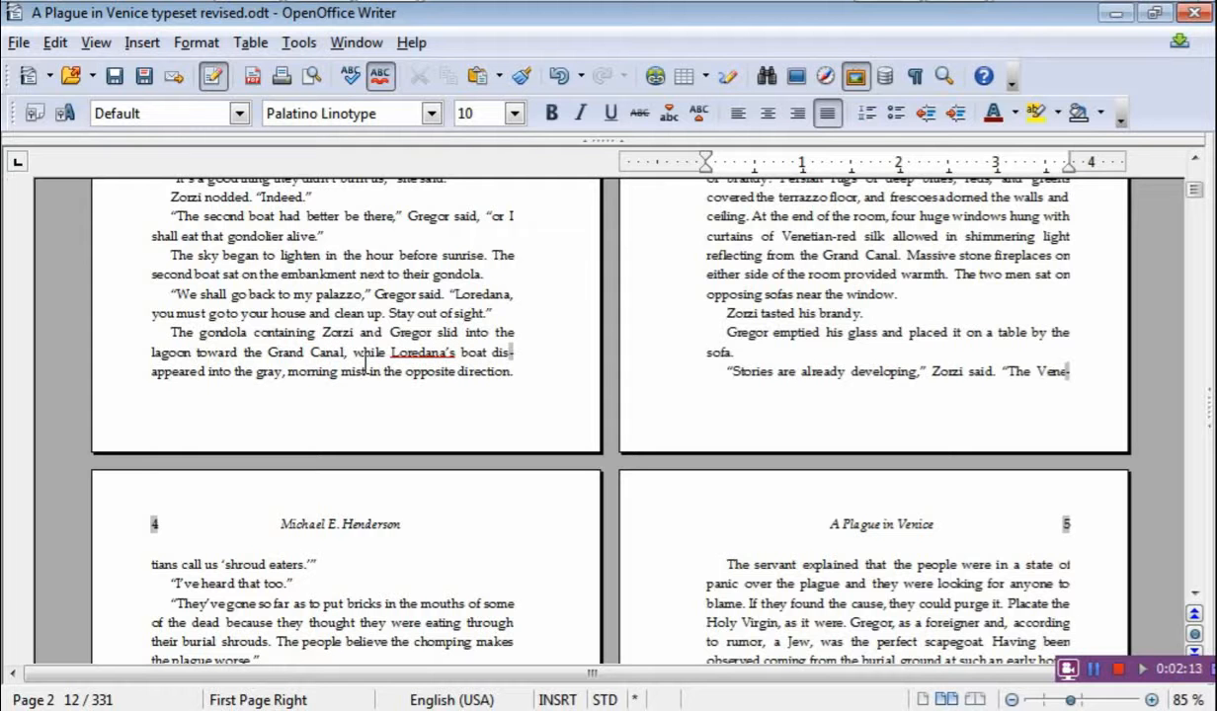
{"action": "scroll", "coordinate": [375, 368], "scroll_direction": "up", "scroll_amount": 6}
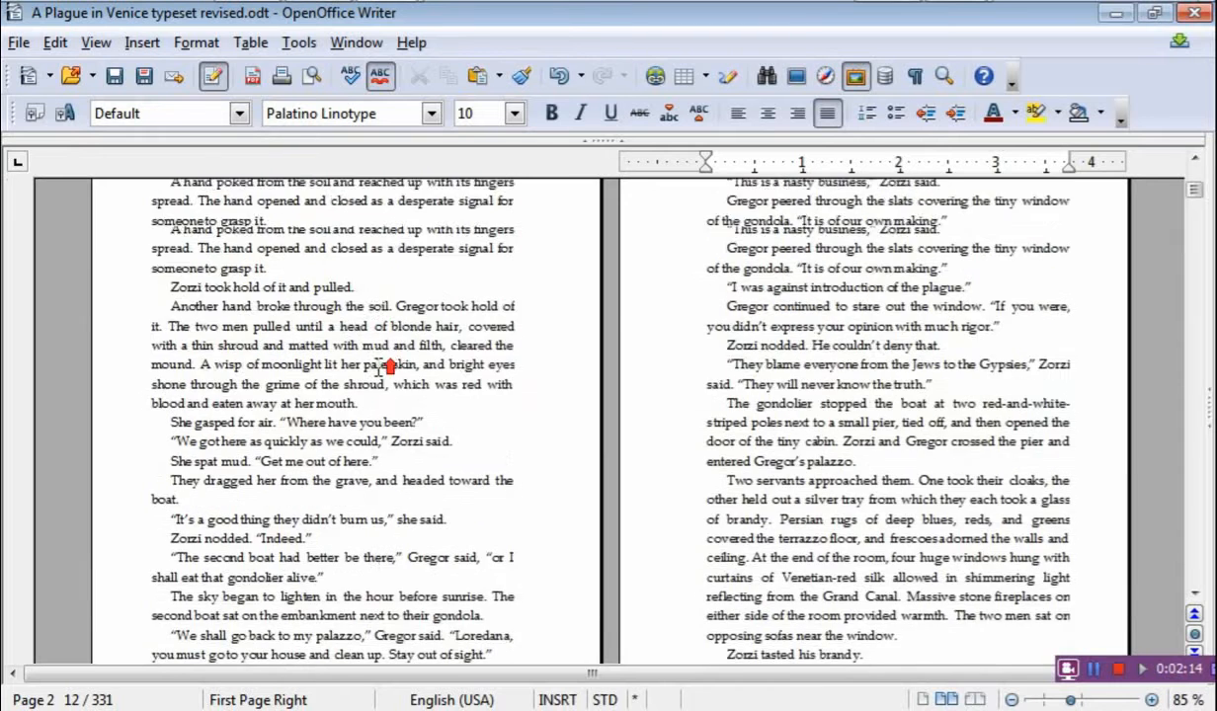
{"action": "scroll", "coordinate": [378, 368], "scroll_direction": "up", "scroll_amount": 5}
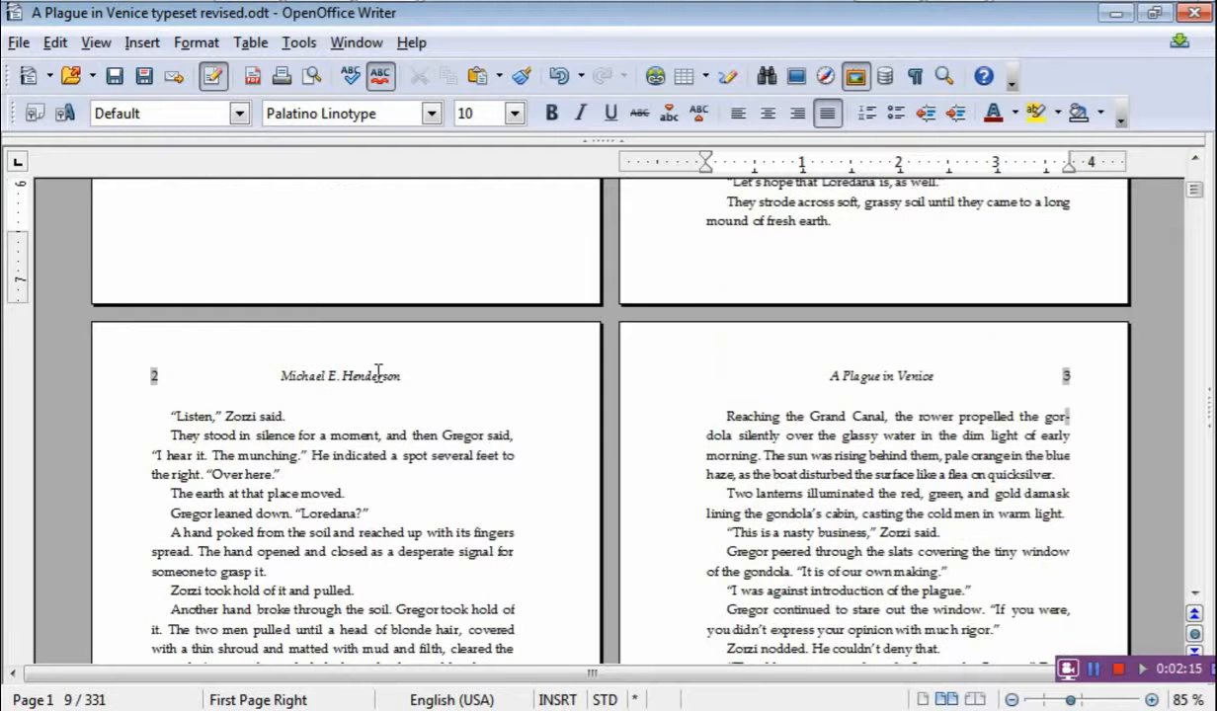
{"action": "scroll", "coordinate": [261, 405], "scroll_direction": "down", "scroll_amount": 1}
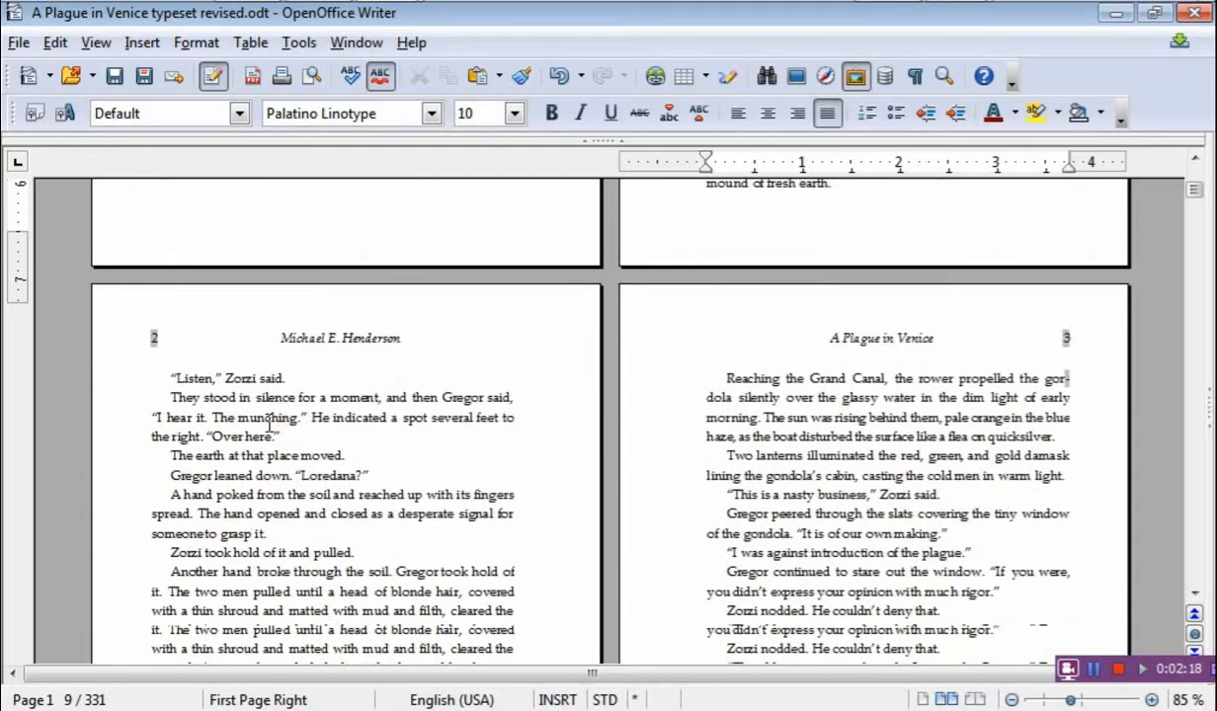
{"action": "scroll", "coordinate": [269, 422], "scroll_direction": "down", "scroll_amount": 8}
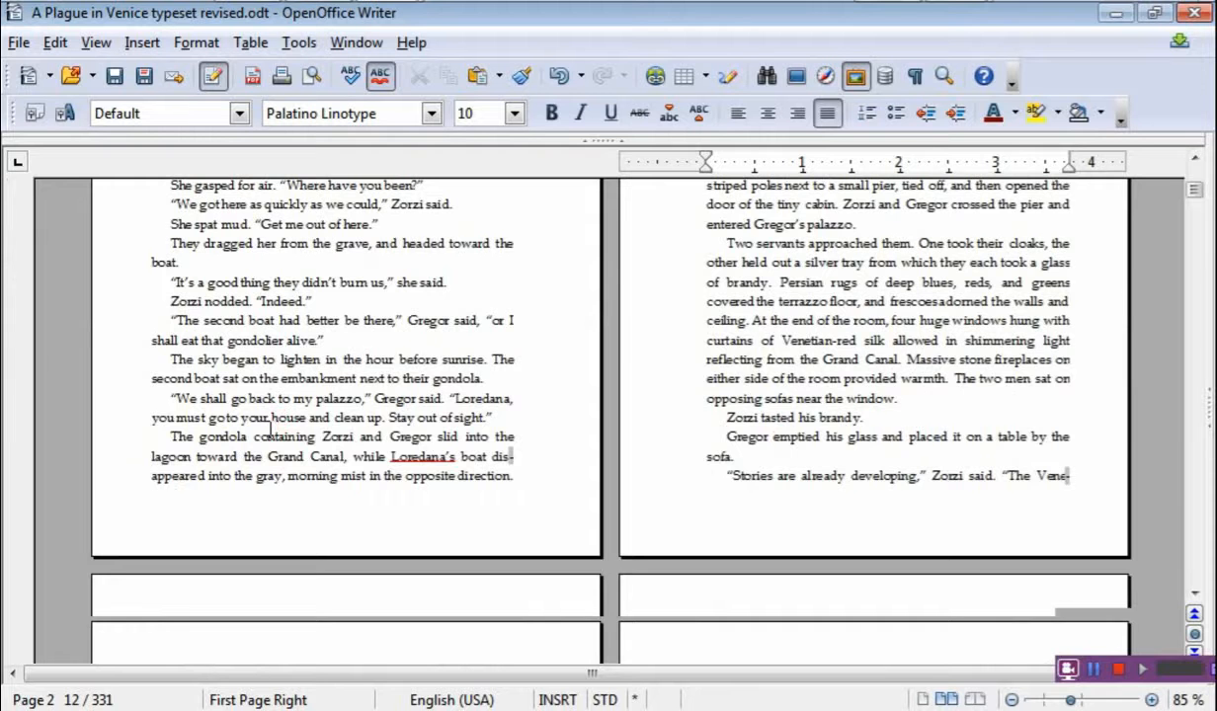
{"action": "scroll", "coordinate": [295, 436], "scroll_direction": "up", "scroll_amount": 8}
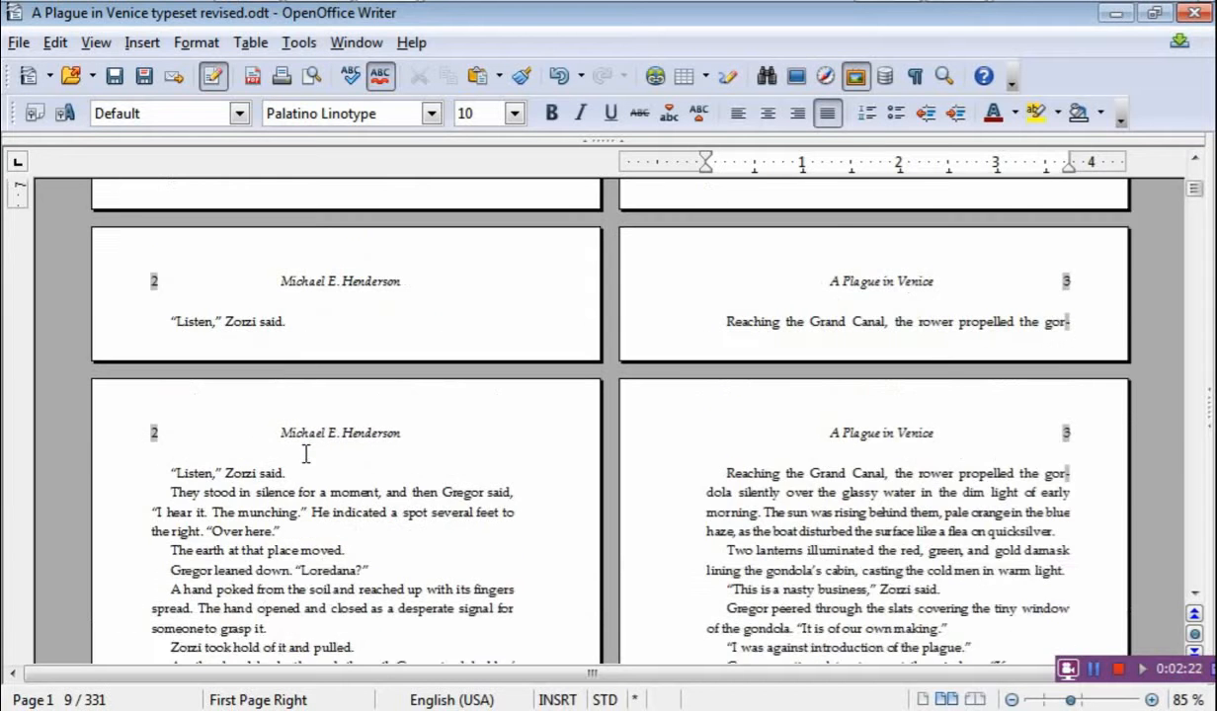
{"action": "scroll", "coordinate": [305, 452], "scroll_direction": "up", "scroll_amount": 10}
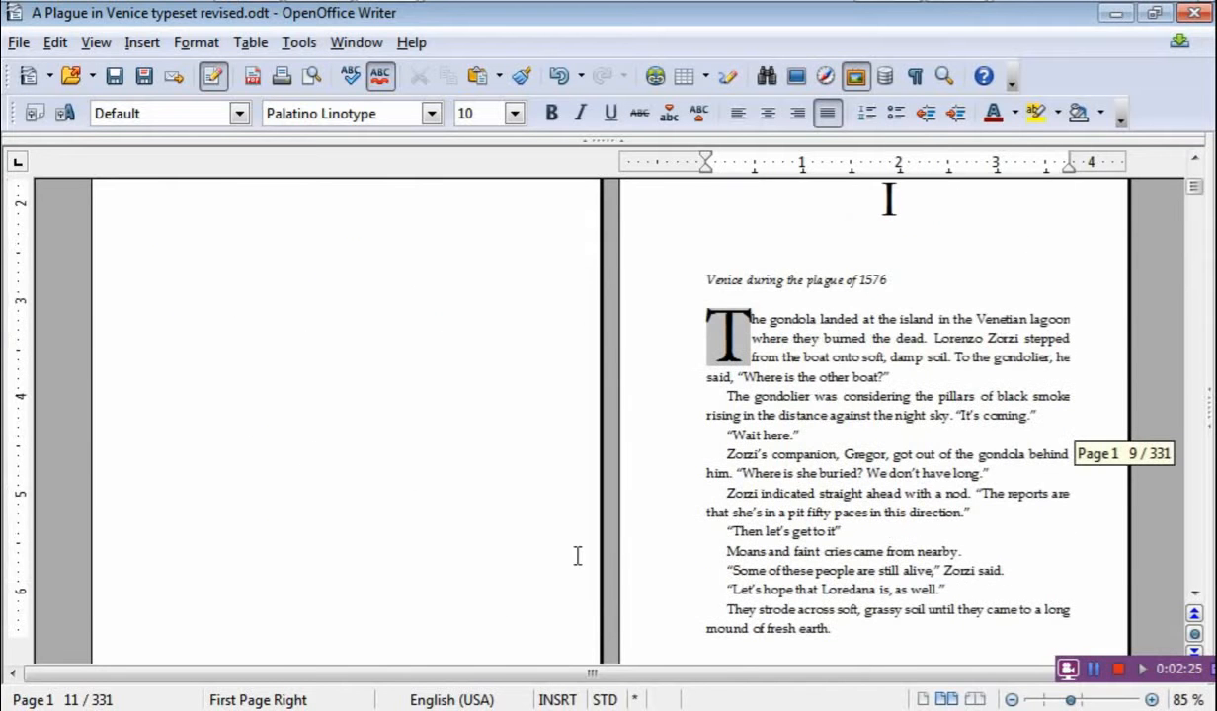
{"action": "scroll", "coordinate": [509, 533], "scroll_direction": "down", "scroll_amount": 1}
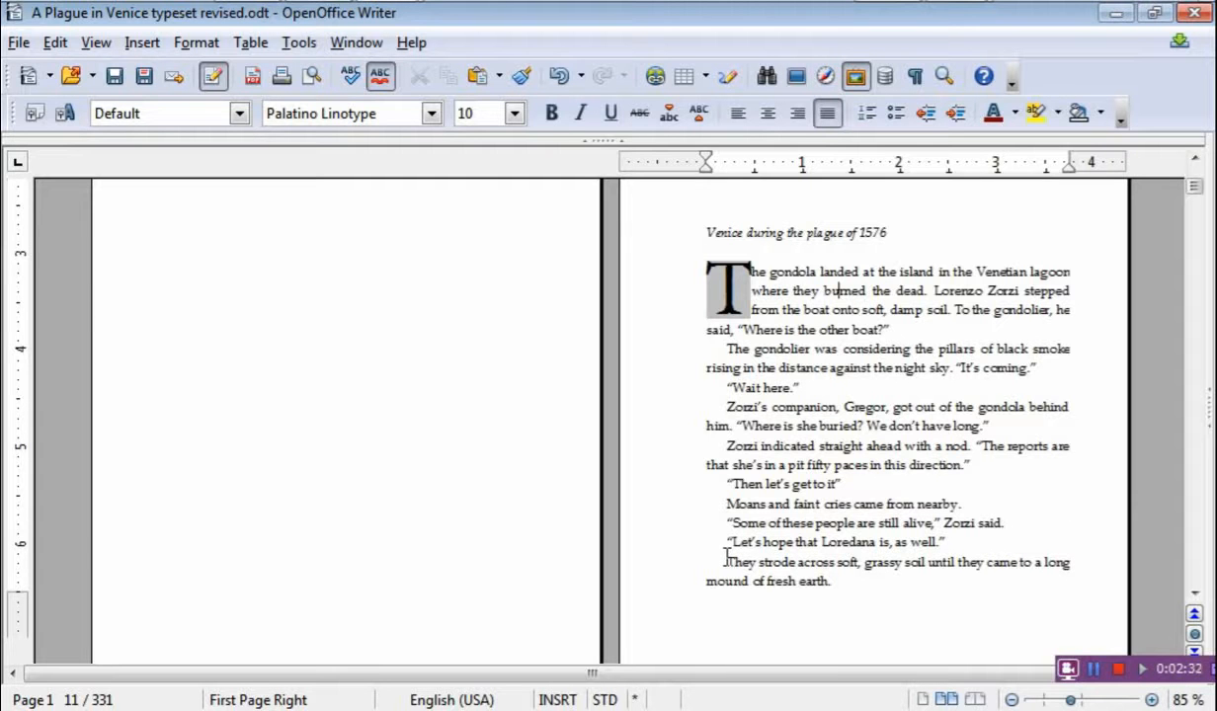
{"action": "scroll", "coordinate": [726, 559], "scroll_direction": "down", "scroll_amount": 1}
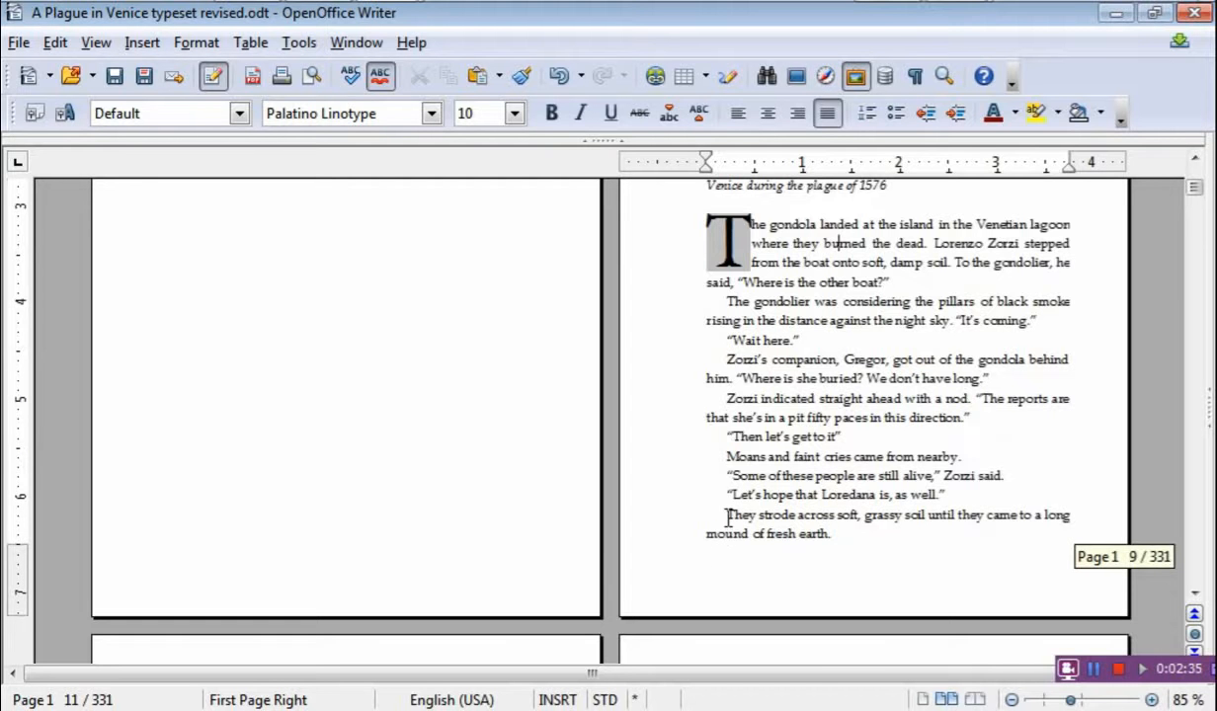
{"action": "scroll", "coordinate": [726, 515], "scroll_direction": "down", "scroll_amount": 5}
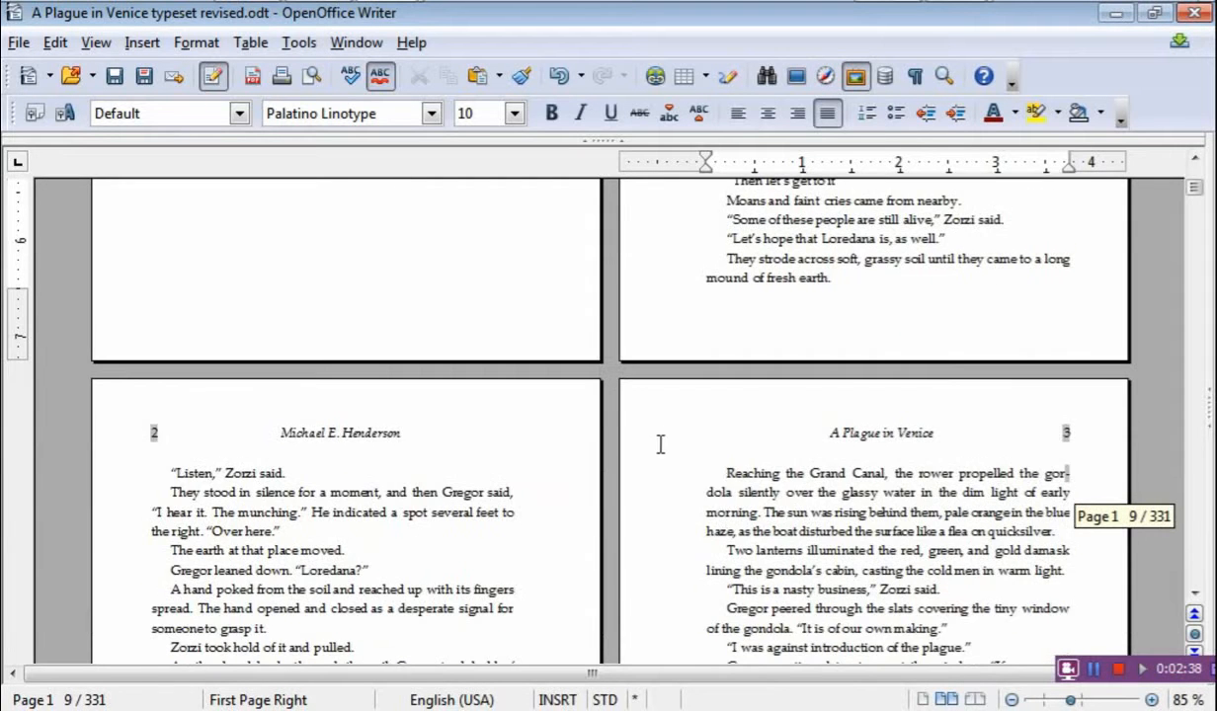
- Compare the paragraph breaks and bottom lines of facing pages 2 and 3, including the hyphenated line ends
{"action": "left_click", "coordinate": [735, 263]}
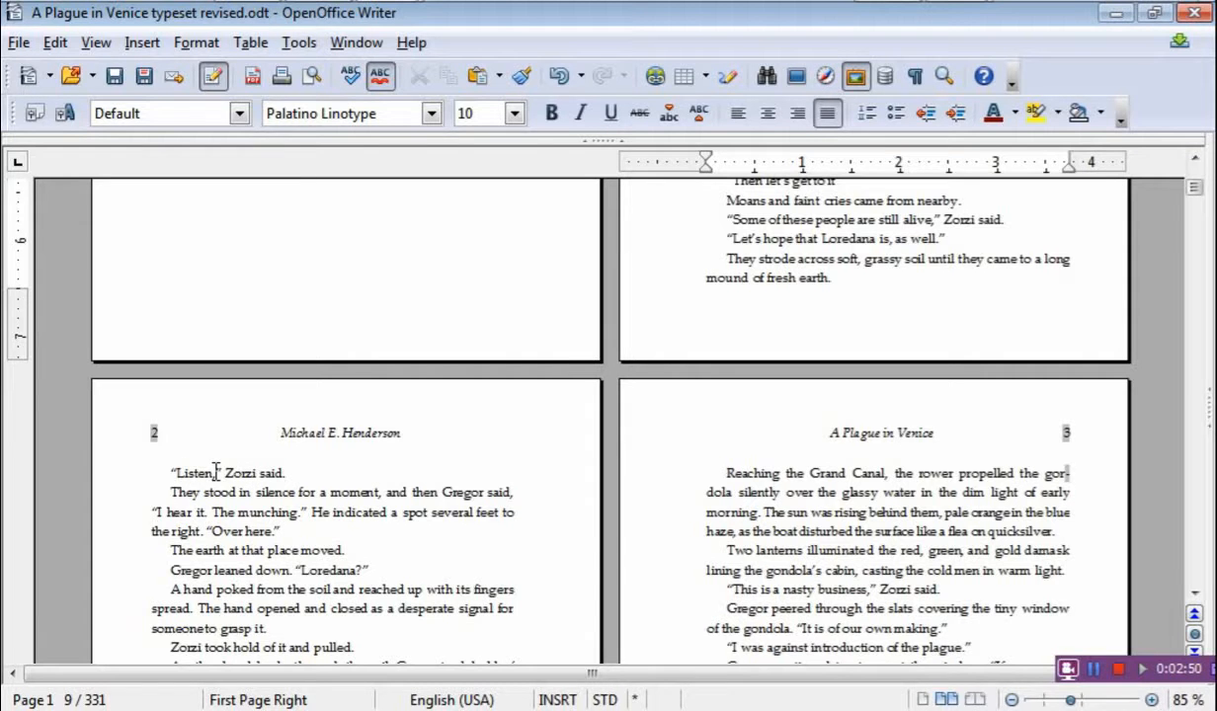
{"action": "key", "text": "ctrl+s"}
{"action": "scroll", "coordinate": [240, 484], "scroll_direction": "down", "scroll_amount": 2}
{"action": "scroll", "coordinate": [240, 484], "scroll_direction": "down", "scroll_amount": 8}
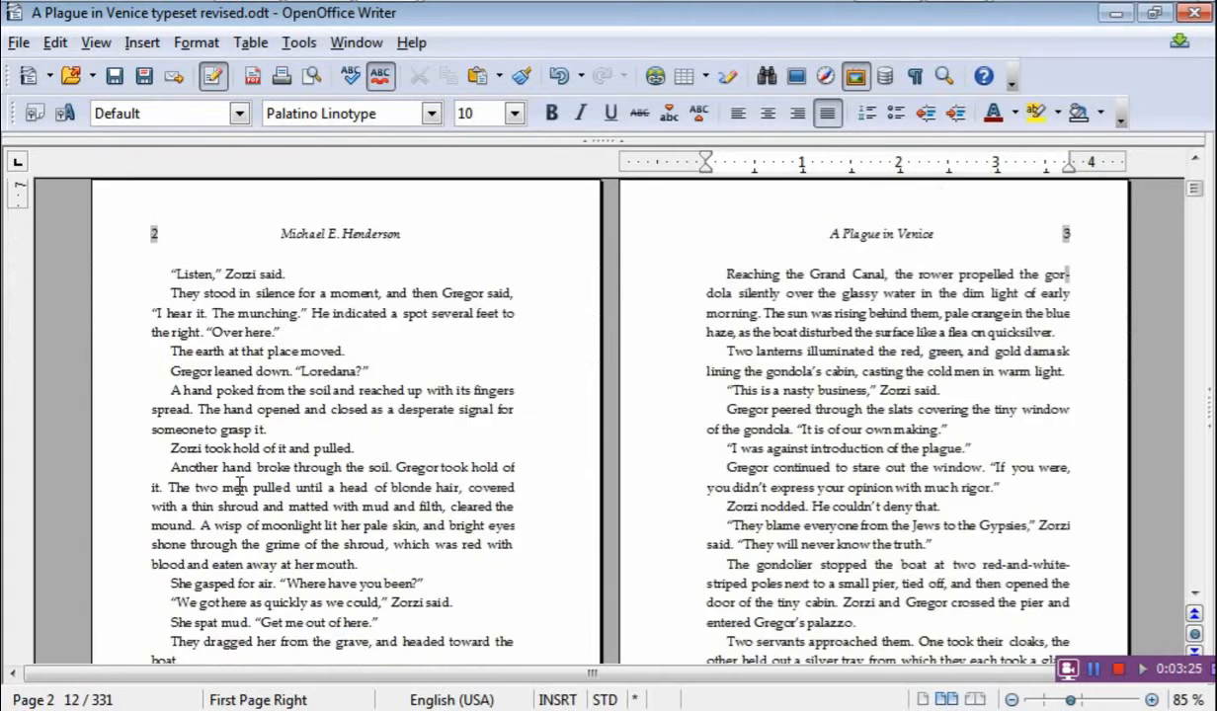
{"action": "scroll", "coordinate": [246, 486], "scroll_direction": "down", "scroll_amount": 5}
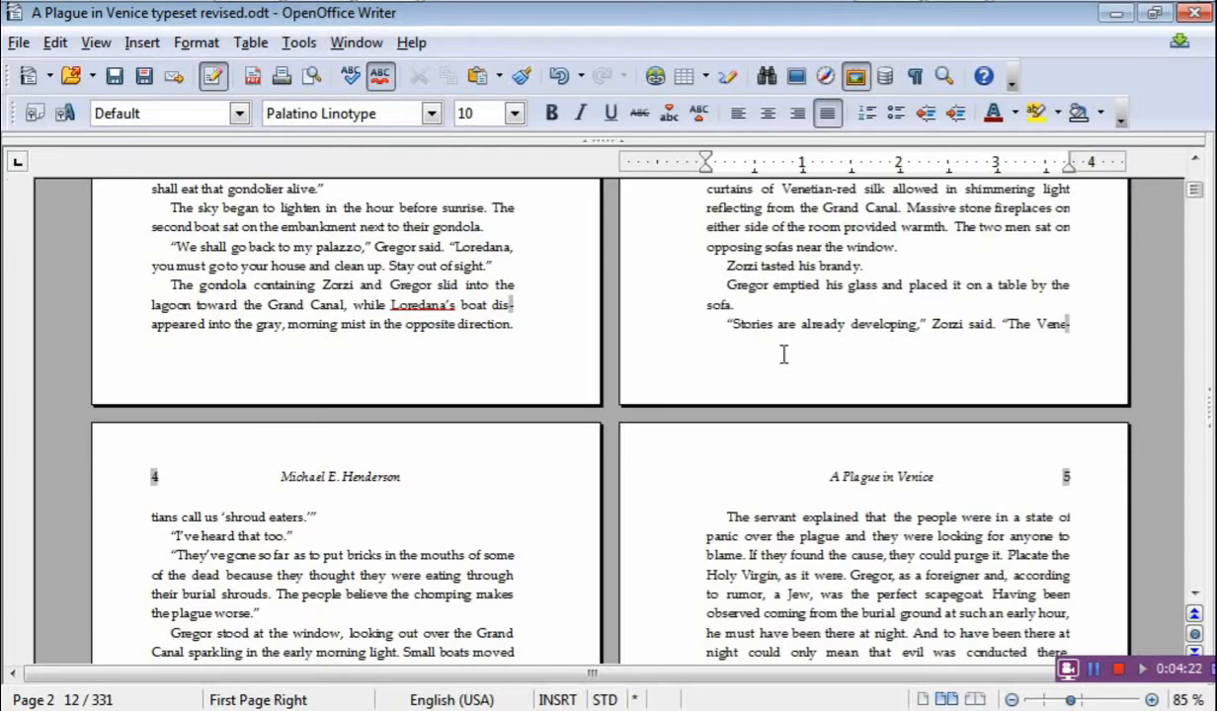
{"action": "scroll", "coordinate": [785, 353], "scroll_direction": "up", "scroll_amount": 3}
{"action": "scroll", "coordinate": [785, 352], "scroll_direction": "up", "scroll_amount": 2}
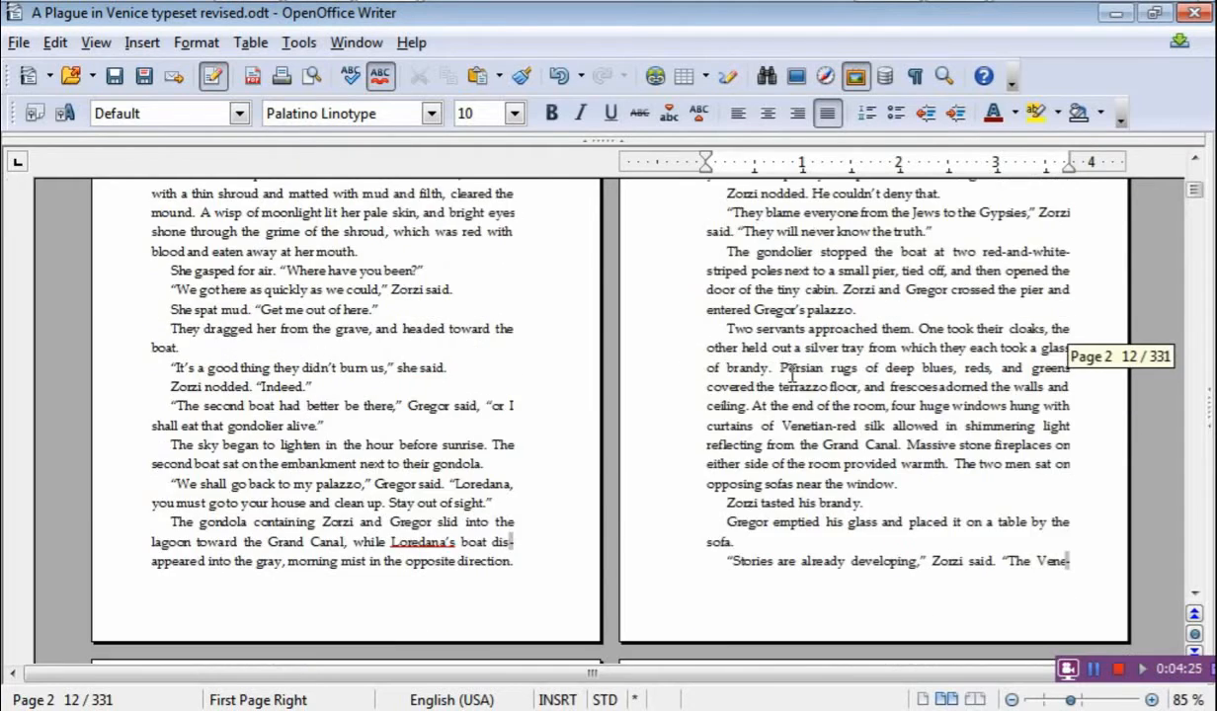
{"action": "scroll", "coordinate": [760, 354], "scroll_direction": "up", "scroll_amount": 4}
{"action": "scroll", "coordinate": [793, 373], "scroll_direction": "up", "scroll_amount": 1}
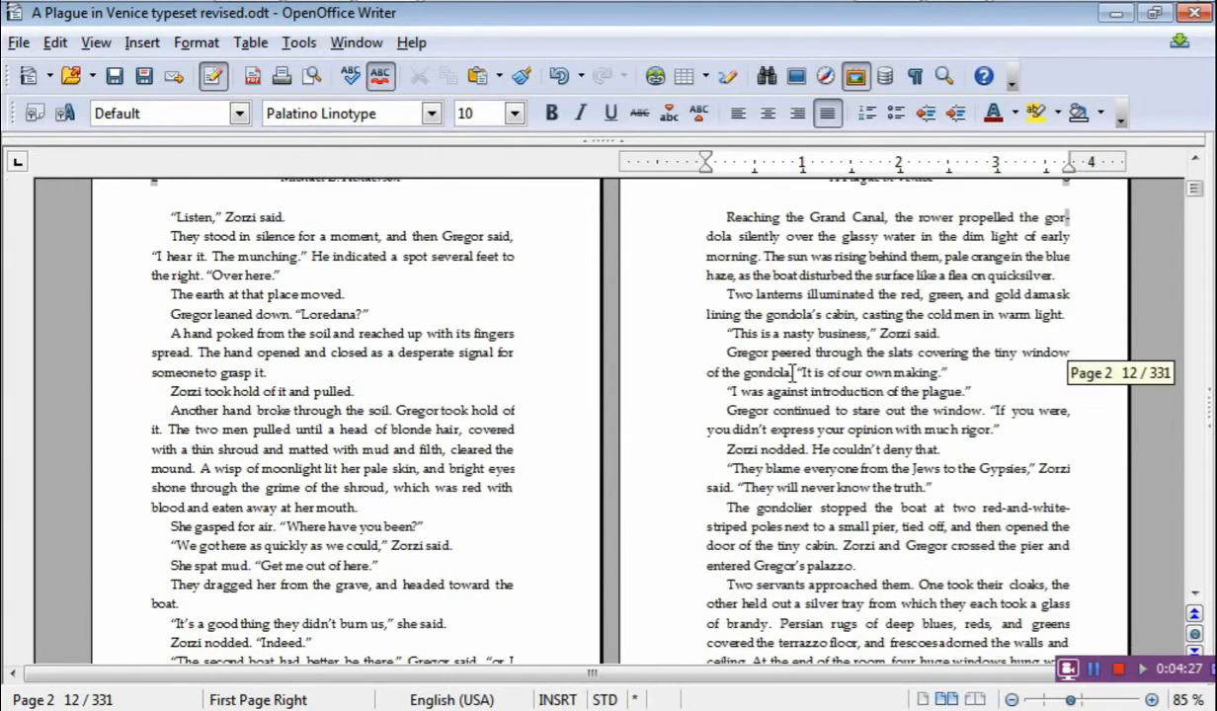
{"action": "scroll", "coordinate": [812, 372], "scroll_direction": "down", "scroll_amount": 5}
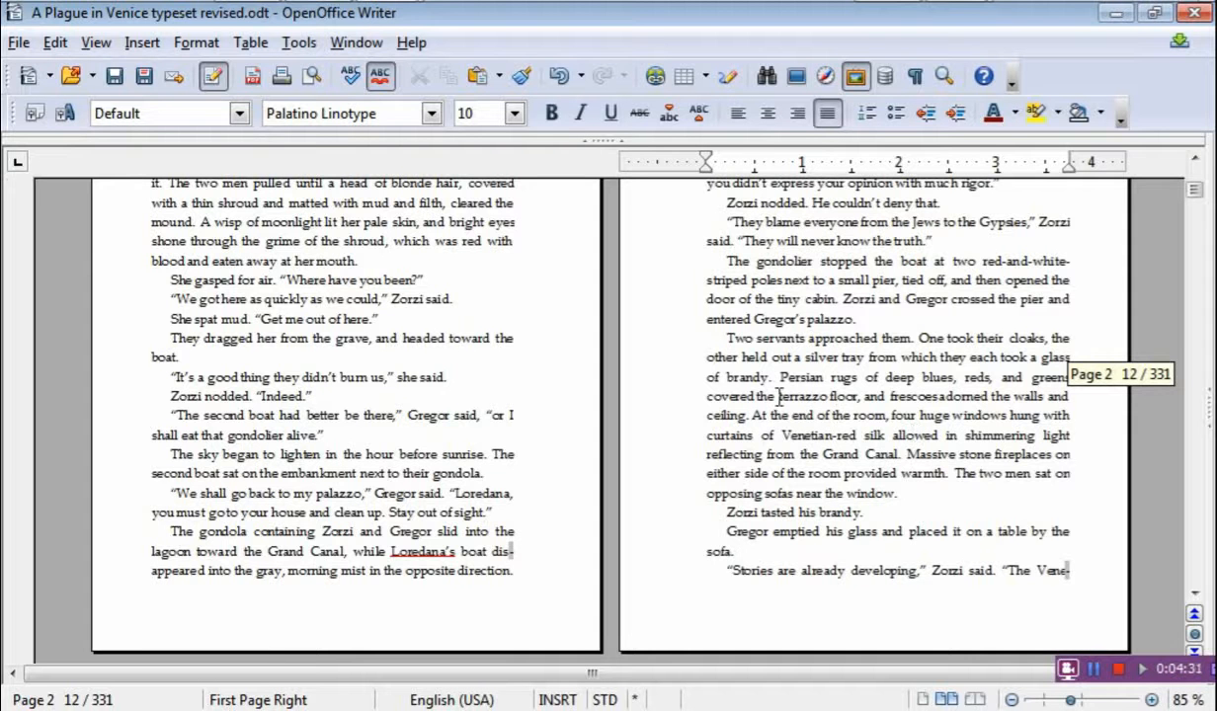
{"action": "scroll", "coordinate": [869, 457], "scroll_direction": "down", "scroll_amount": 1}
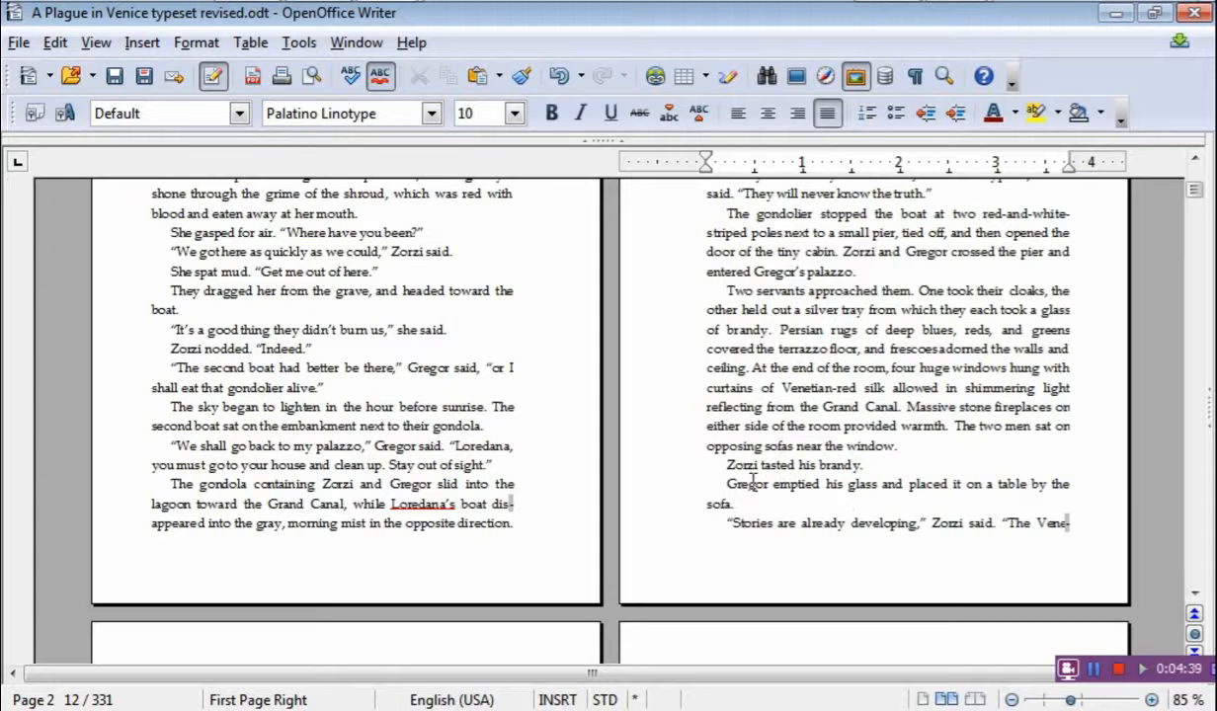
{"action": "scroll", "coordinate": [757, 478], "scroll_direction": "down", "scroll_amount": 1}
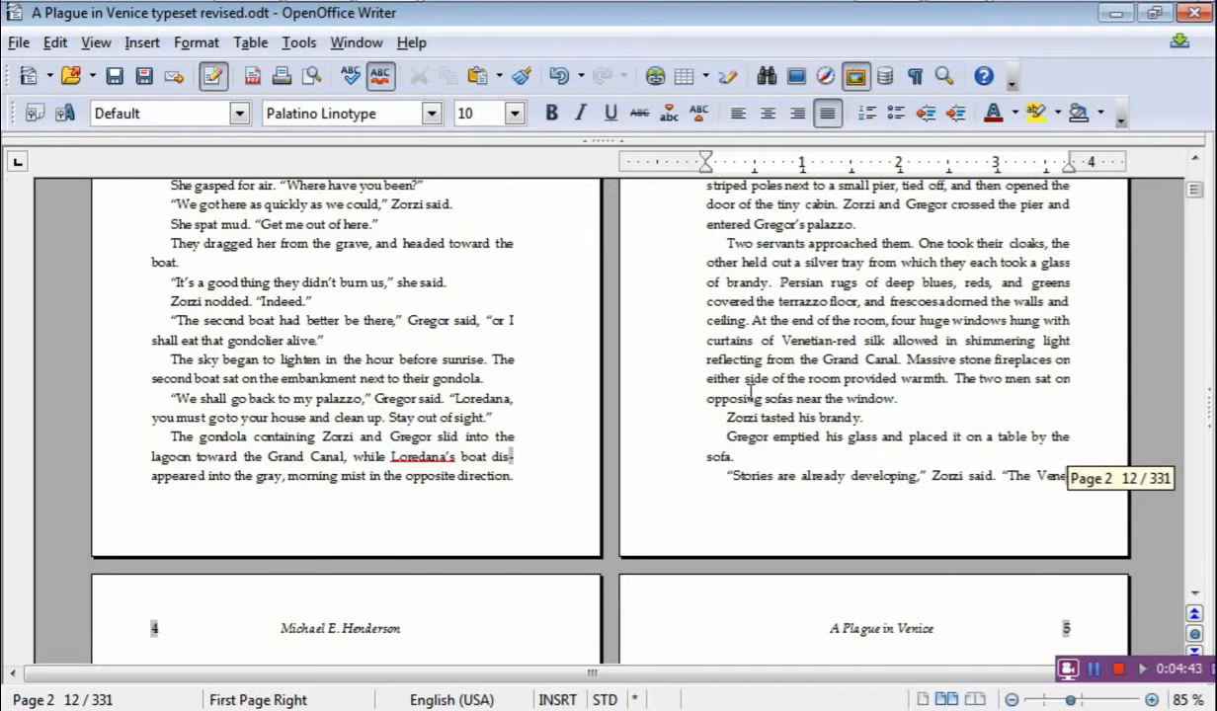
{"action": "scroll", "coordinate": [753, 395], "scroll_direction": "up", "scroll_amount": 3}
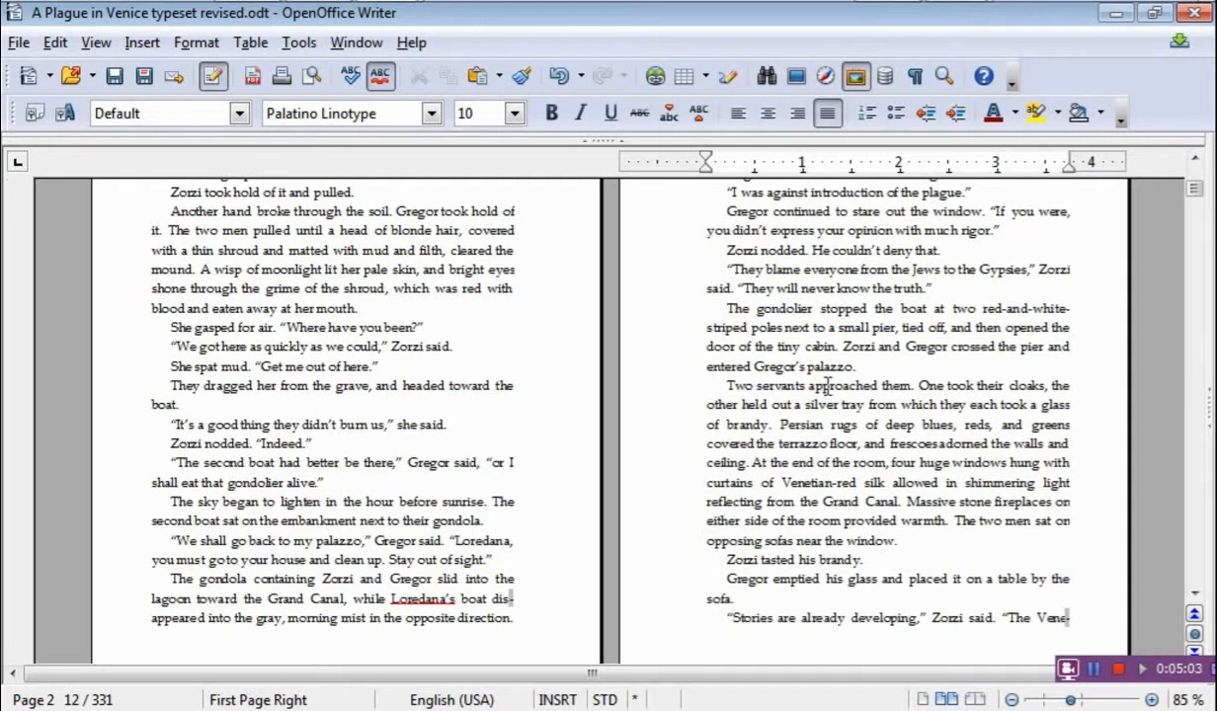
{"action": "scroll", "coordinate": [825, 420], "scroll_direction": "up", "scroll_amount": 3}
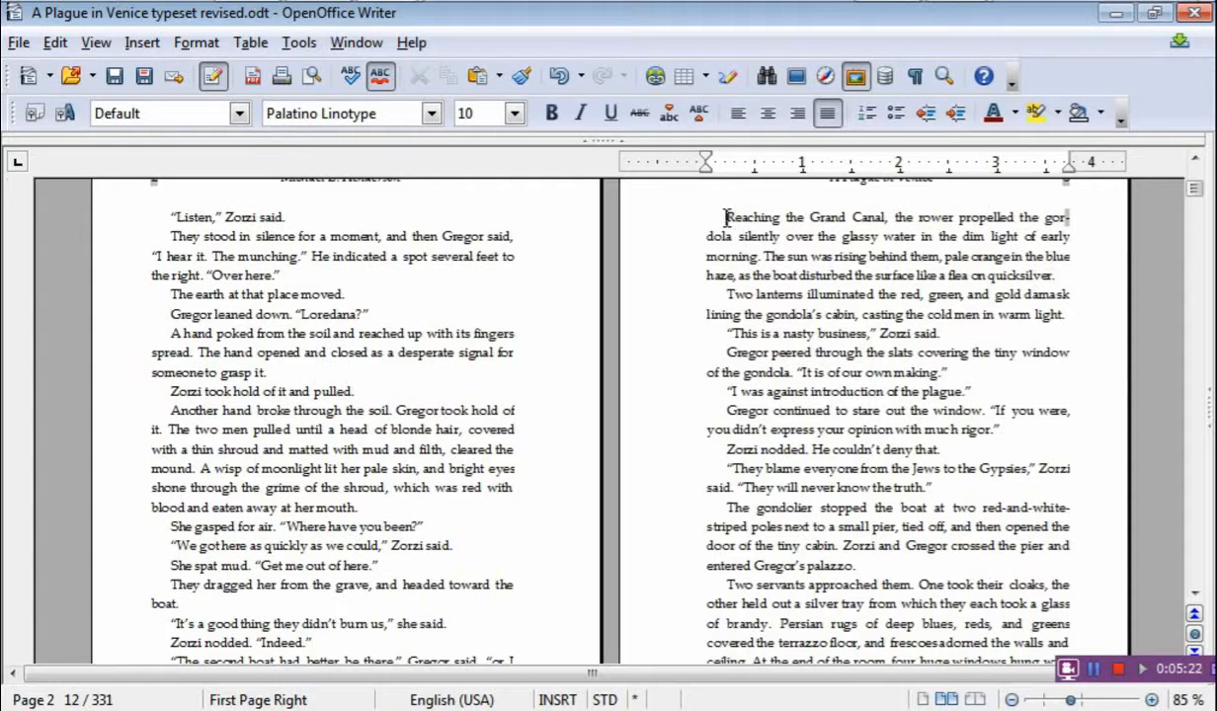
- Select the paragraph beginning "Reaching the Grand Canal" on page 3 and open its character formatting settings
{"action": "left_click_drag", "start_coordinate": [726, 216], "coordinate": [1062, 274]}
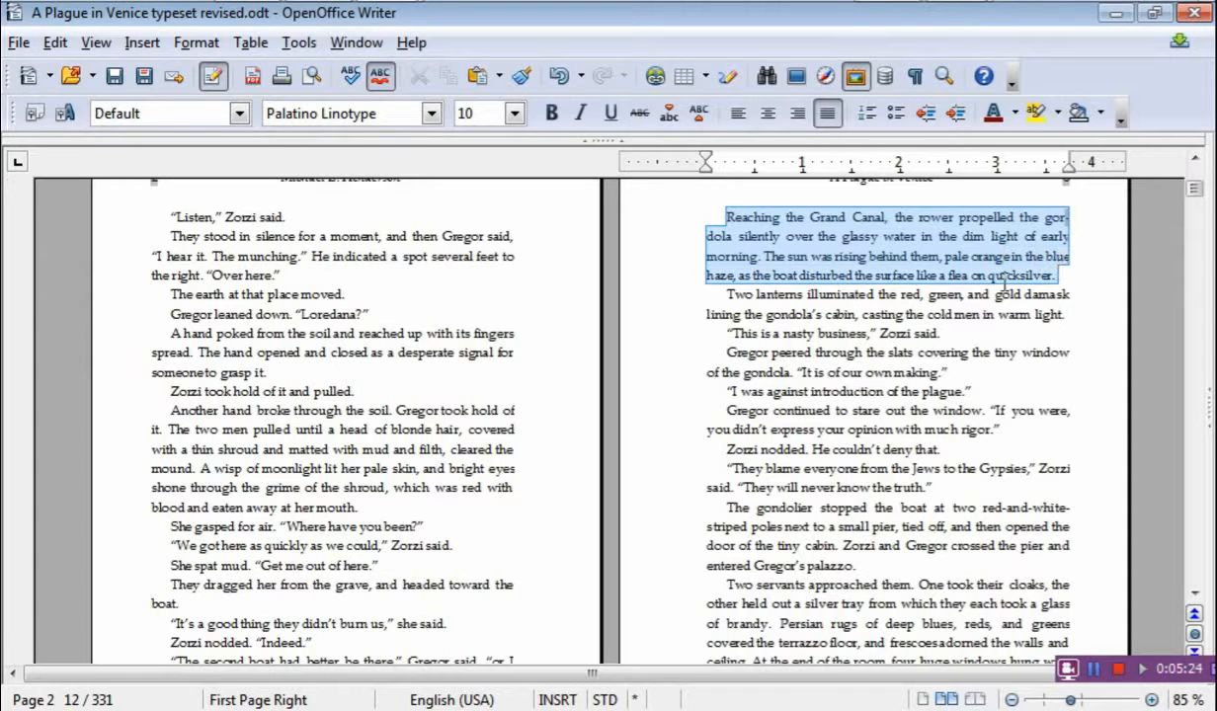
{"action": "left_click", "coordinate": [197, 43]}
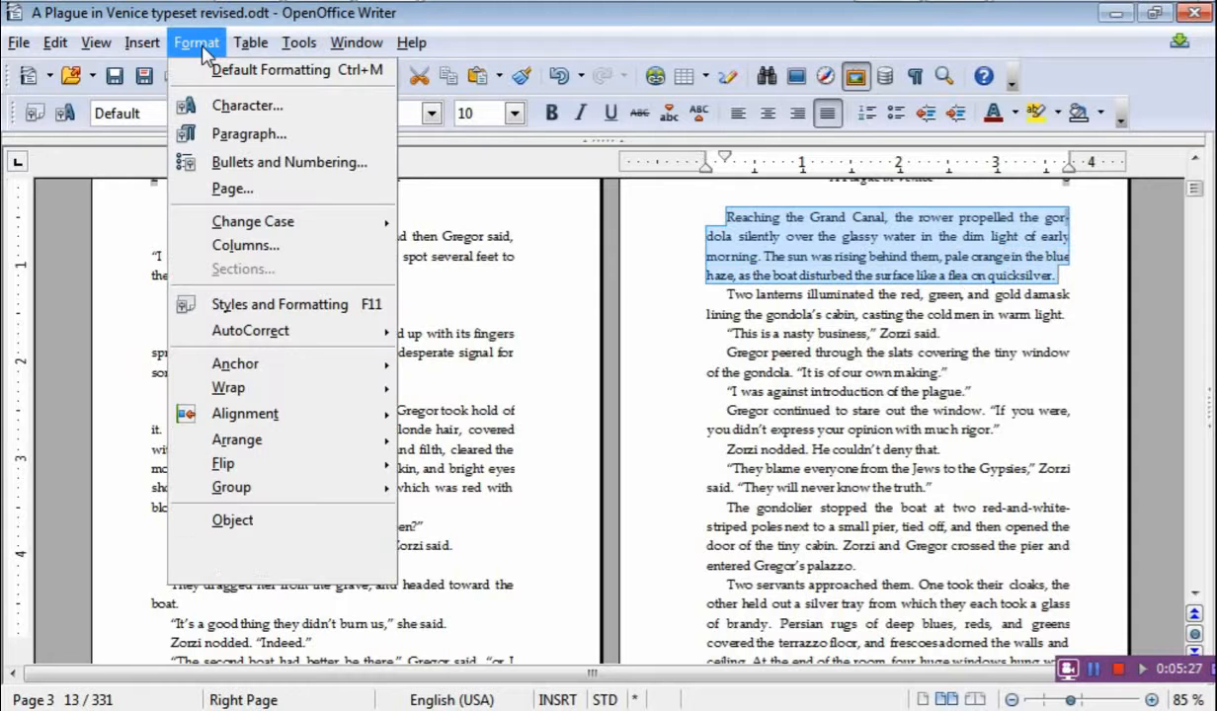
{"action": "left_click", "coordinate": [229, 107]}
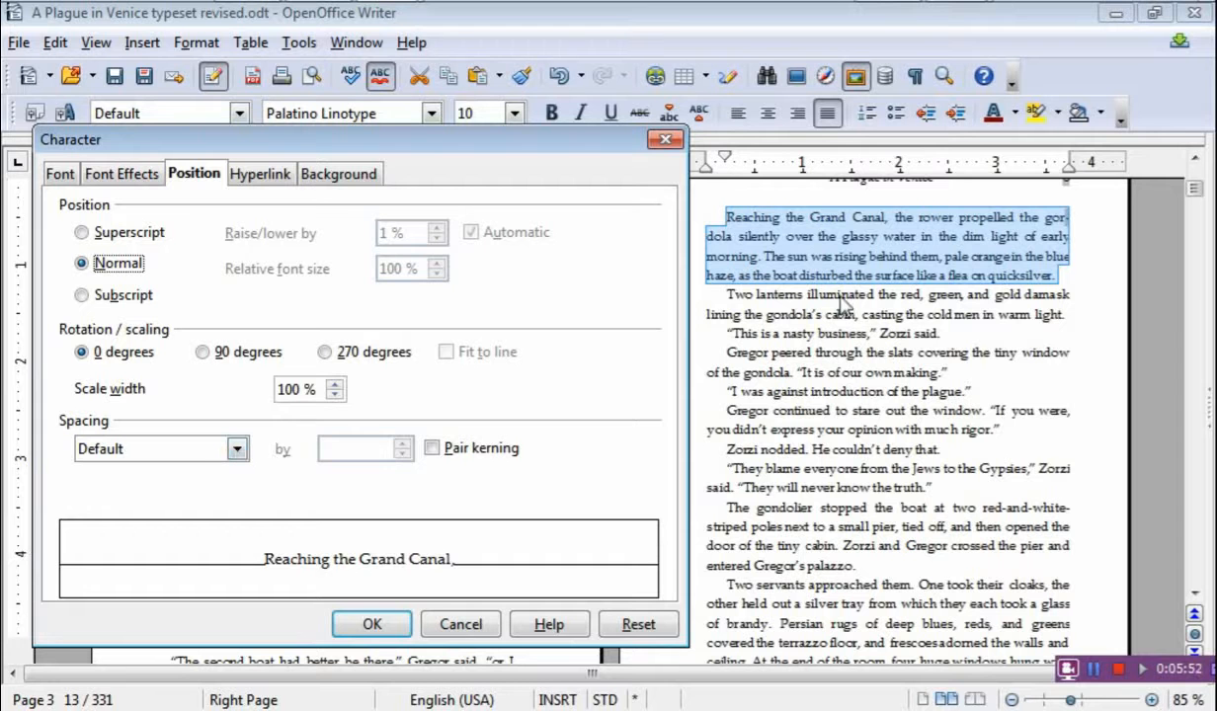
- Review the paragraph's character spacing choices, font and font effects, and return to the position settings
{"action": "left_click", "coordinate": [237, 450]}
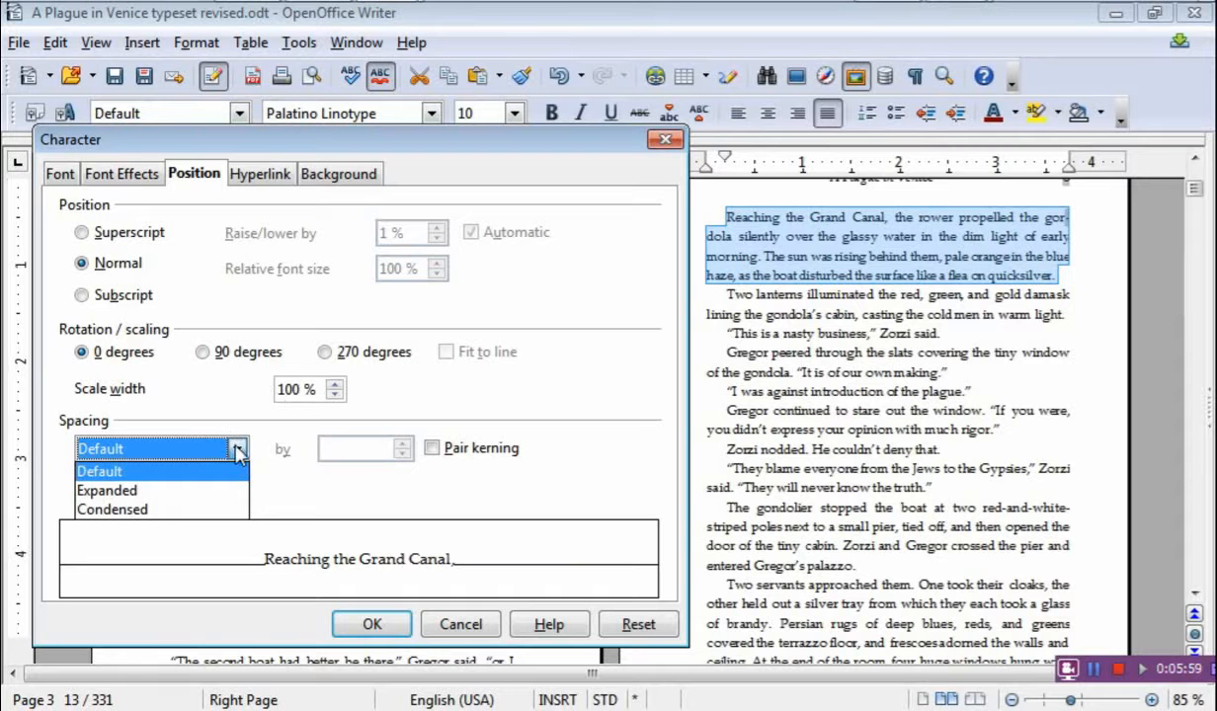
{"action": "left_click", "coordinate": [238, 450]}
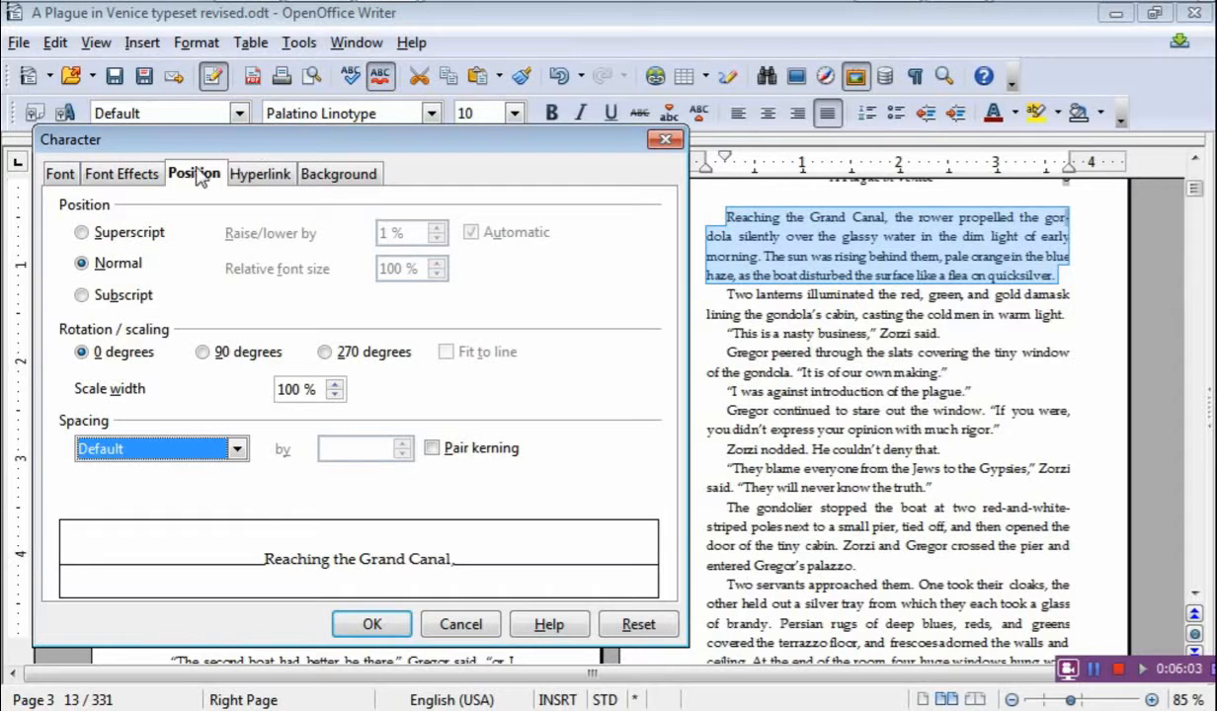
{"action": "left_click", "coordinate": [61, 175]}
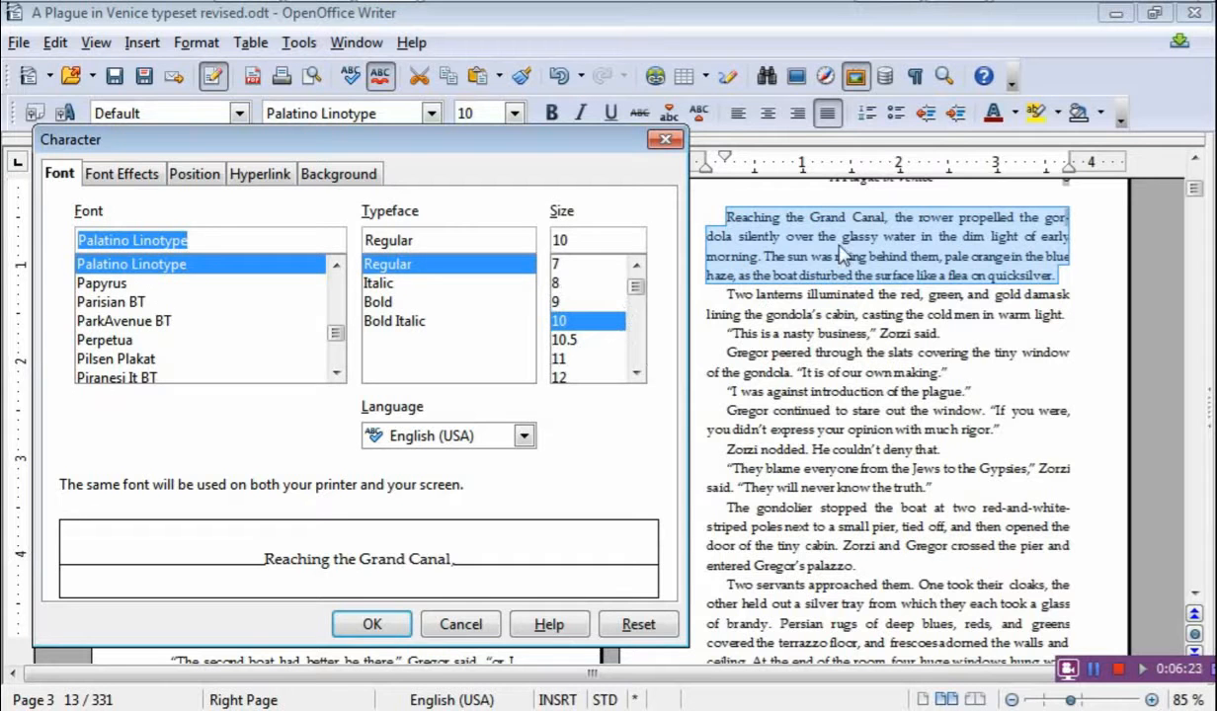
{"action": "left_click", "coordinate": [134, 174]}
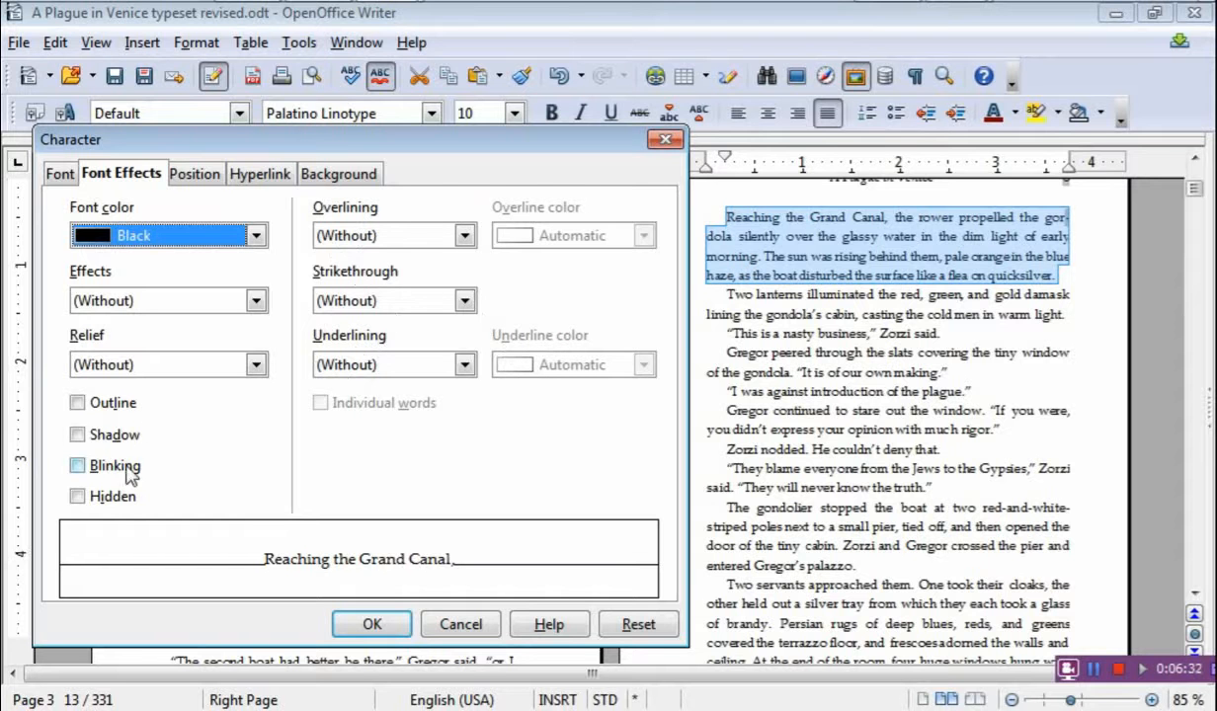
{"action": "left_click", "coordinate": [184, 173]}
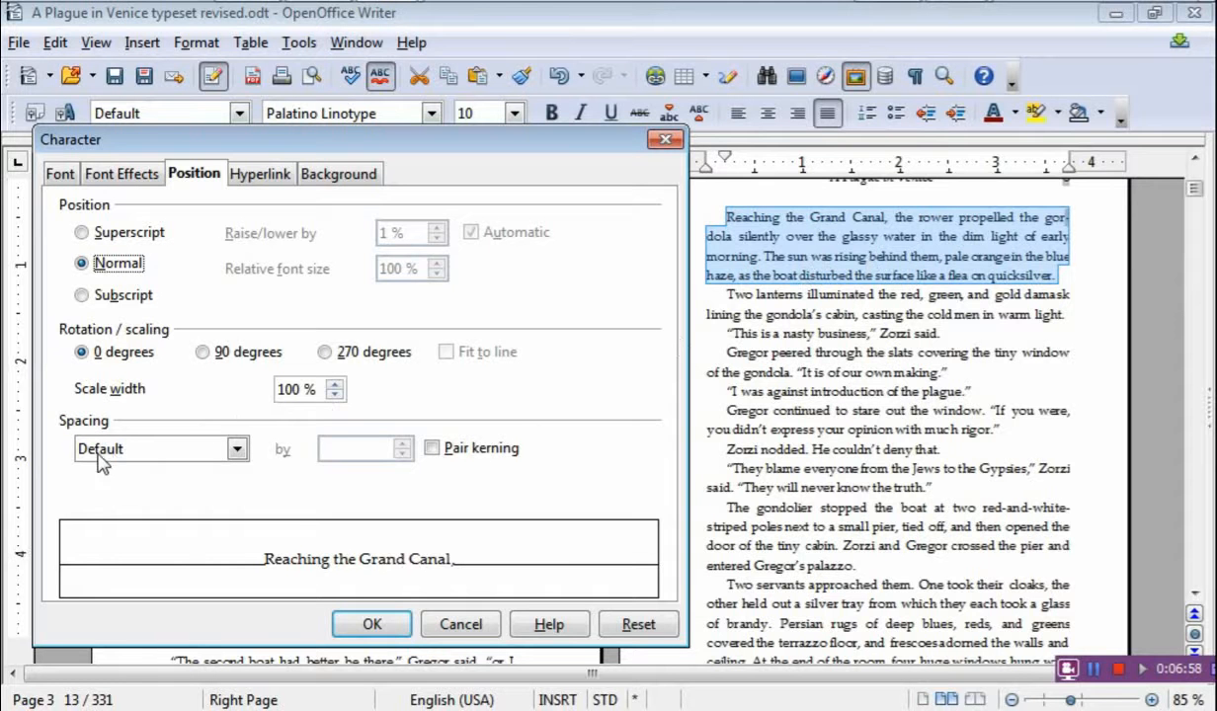
- Try scale widths of 98 %, 101 % and 99 % on the selected paragraph, and return it to 100 %
{"action": "left_click", "coordinate": [335, 394]}
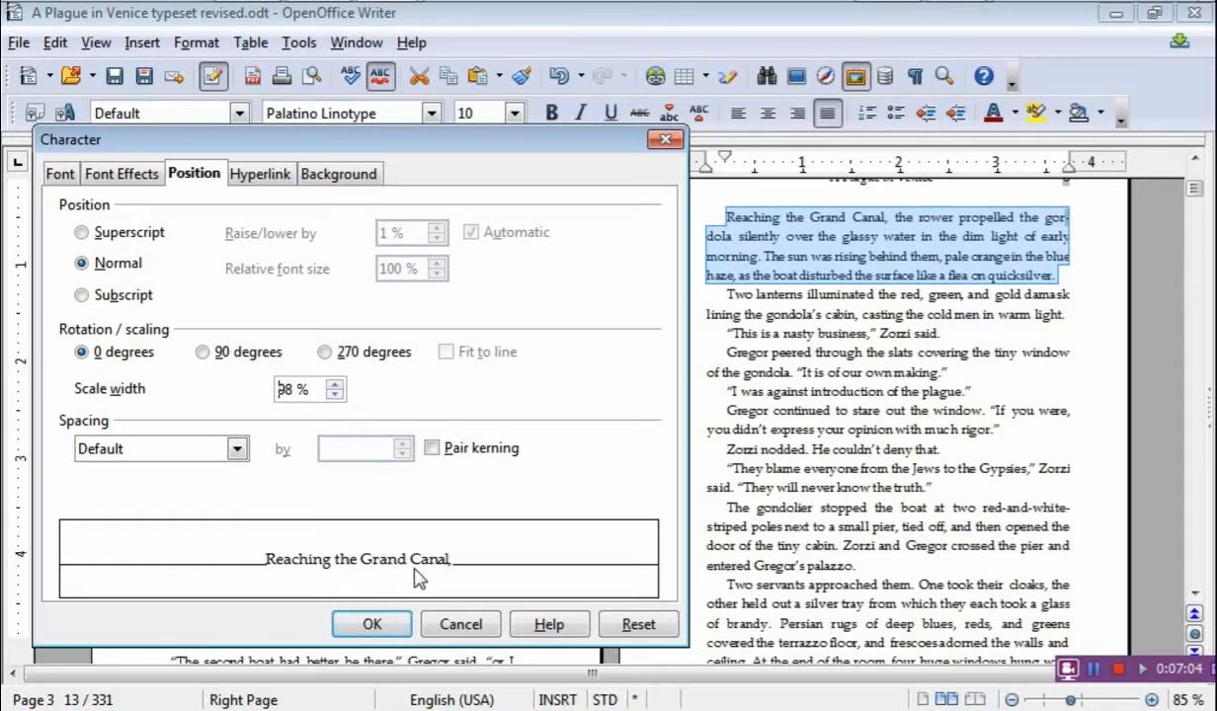
{"action": "left_click", "coordinate": [334, 385]}
{"action": "left_click", "coordinate": [333, 385]}
{"action": "left_click", "coordinate": [334, 385]}
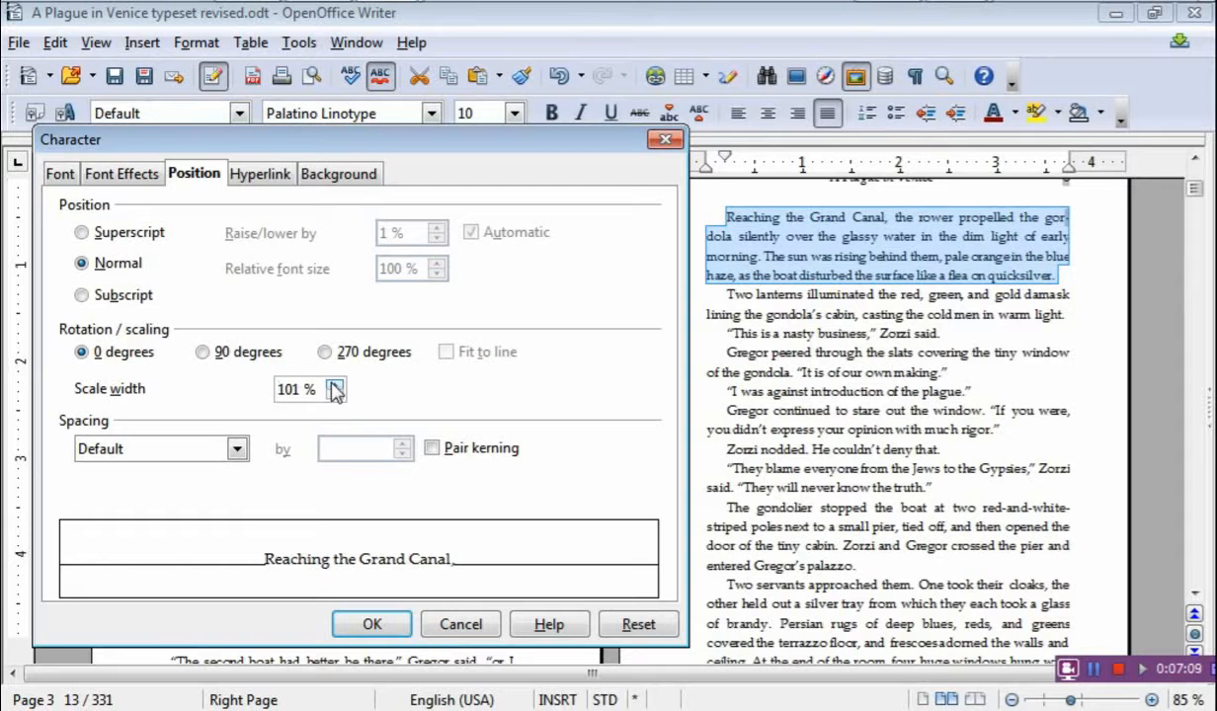
{"action": "left_click", "coordinate": [335, 395]}
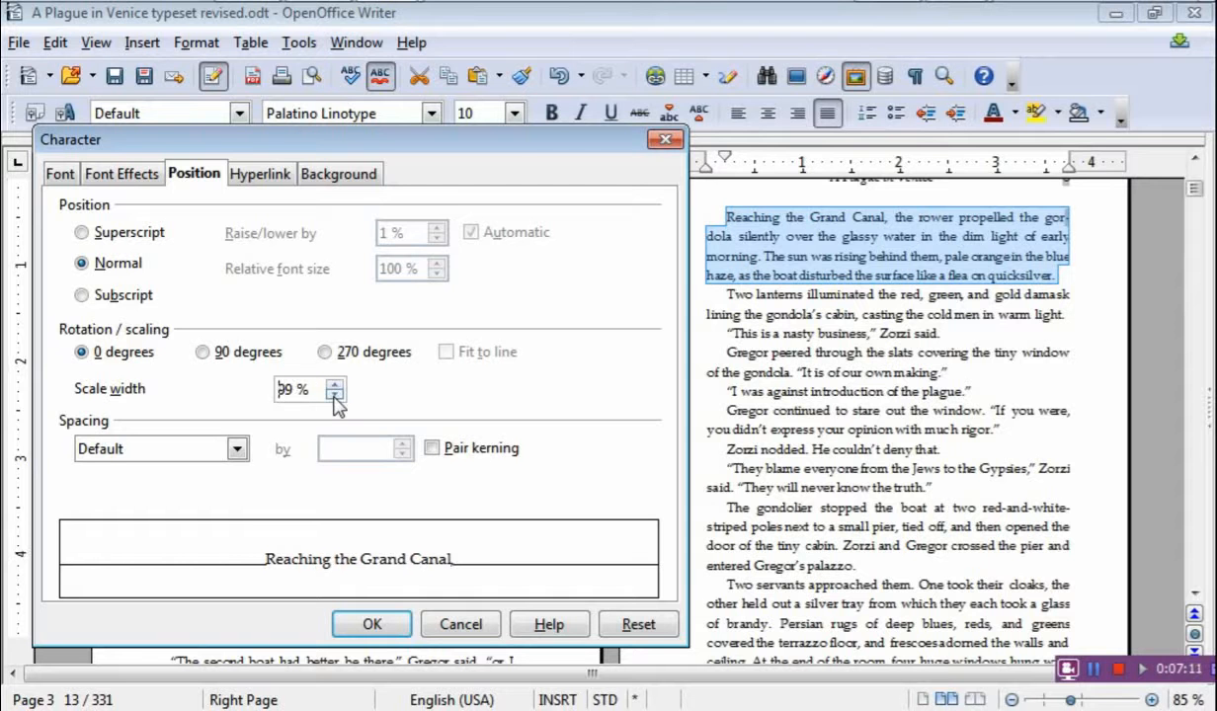
{"action": "left_click", "coordinate": [334, 384]}
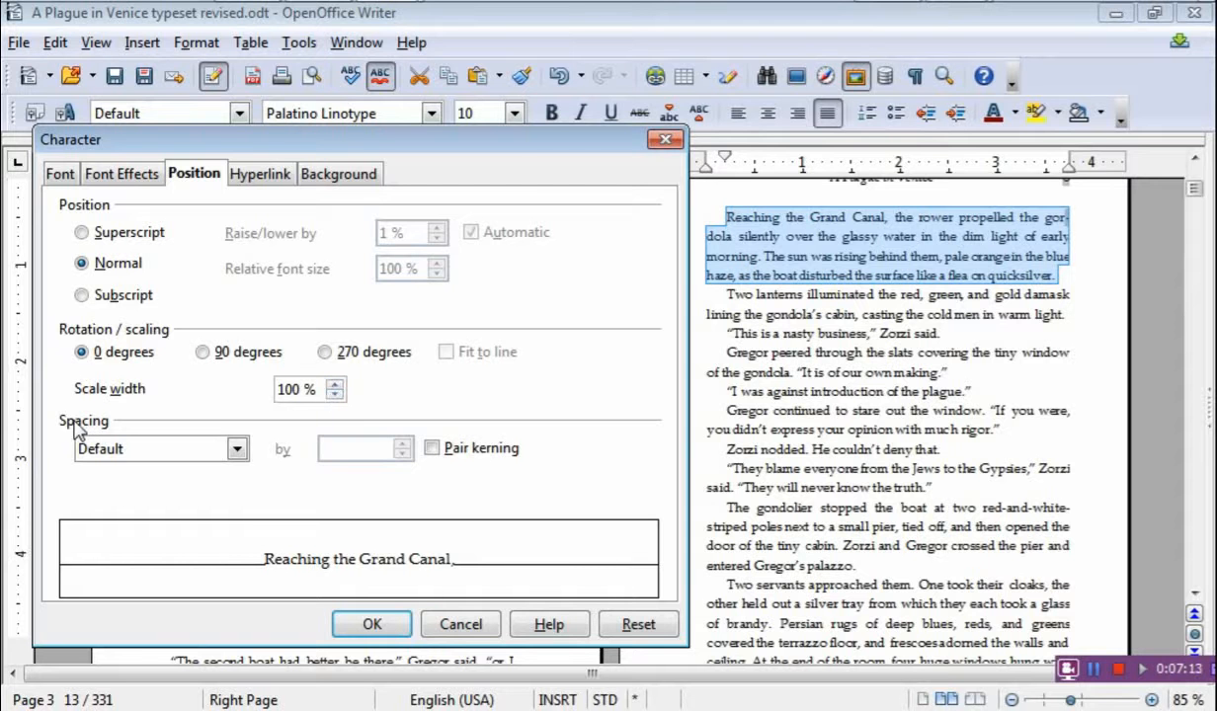
- Expand the character spacing of the paragraph beginning "Reaching the Grand Canal" by 0.1 pt, after trying 0.15 pt
{"action": "left_click", "coordinate": [238, 451]}
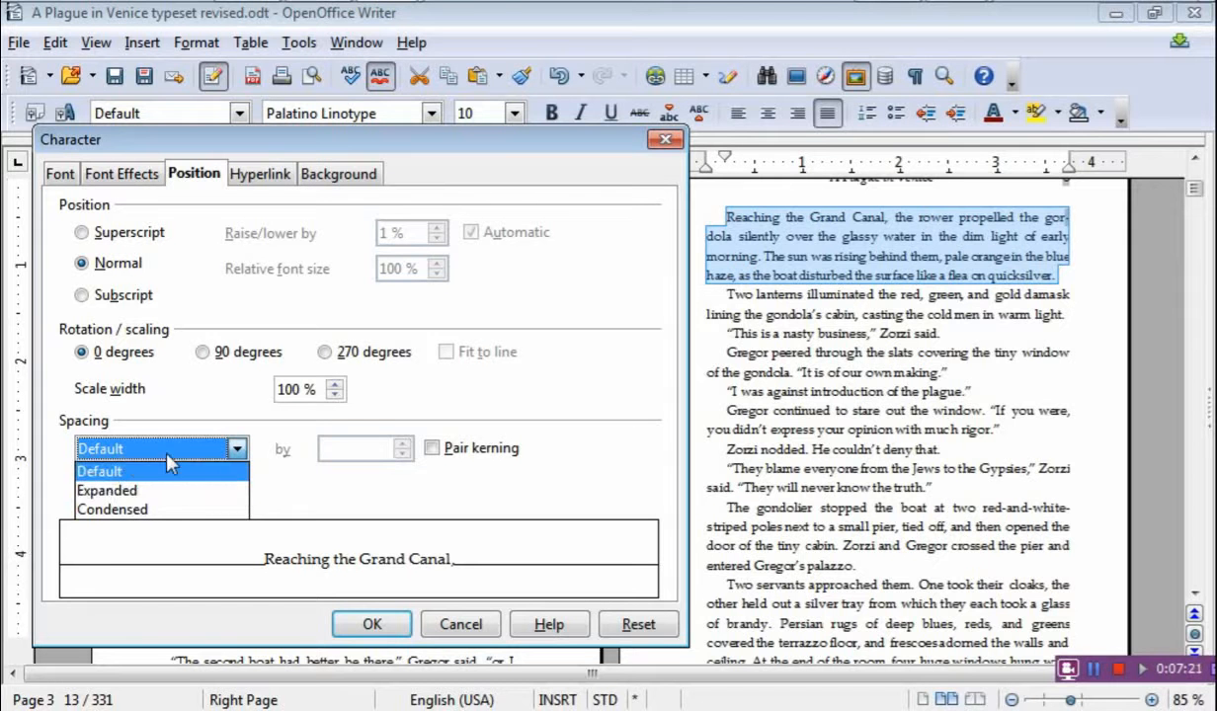
{"action": "left_click", "coordinate": [127, 492]}
{"action": "left_click", "coordinate": [355, 447]}
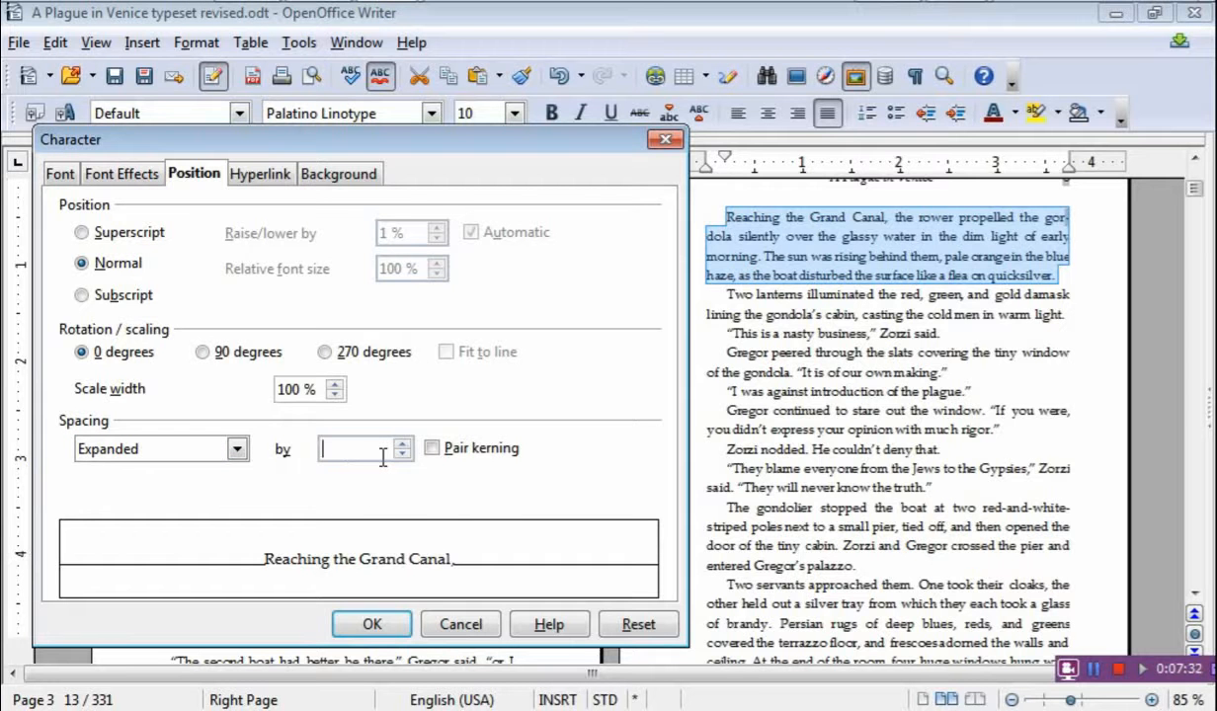
{"action": "type", "text": ".1"}
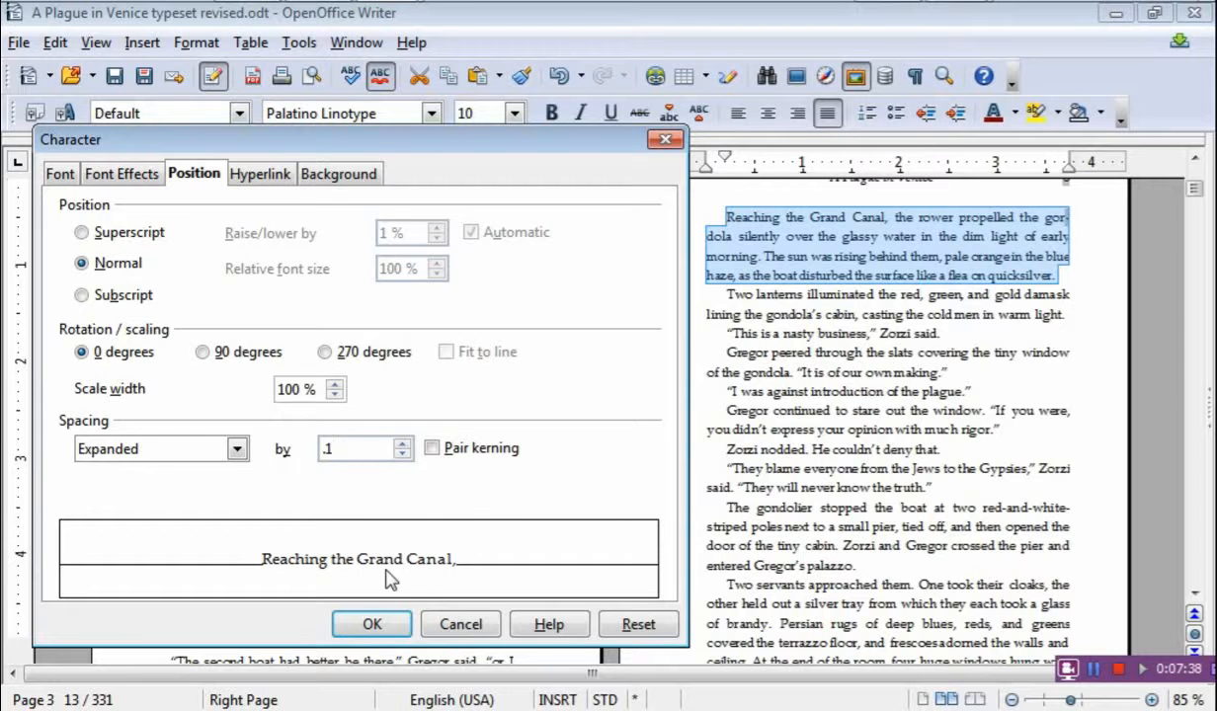
{"action": "type", "text": "5"}
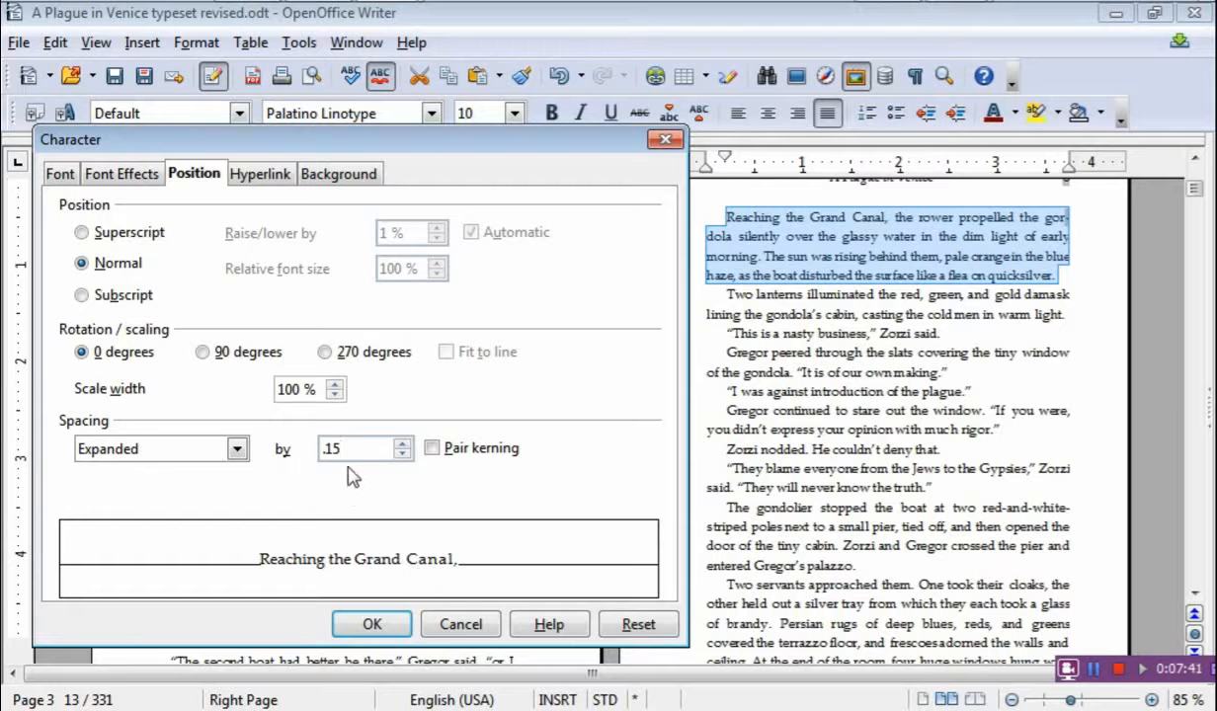
{"action": "key", "text": "BackSpace"}
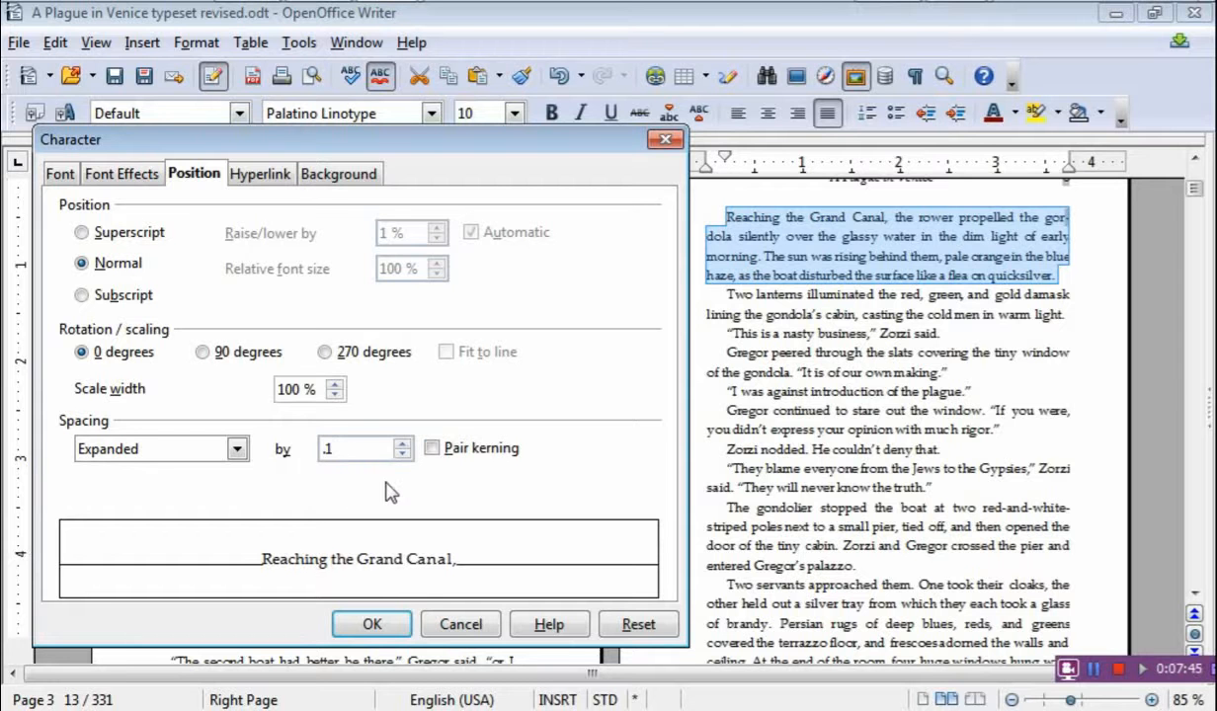
{"action": "left_click", "coordinate": [373, 624]}
{"action": "triple_click", "coordinate": [746, 252]}
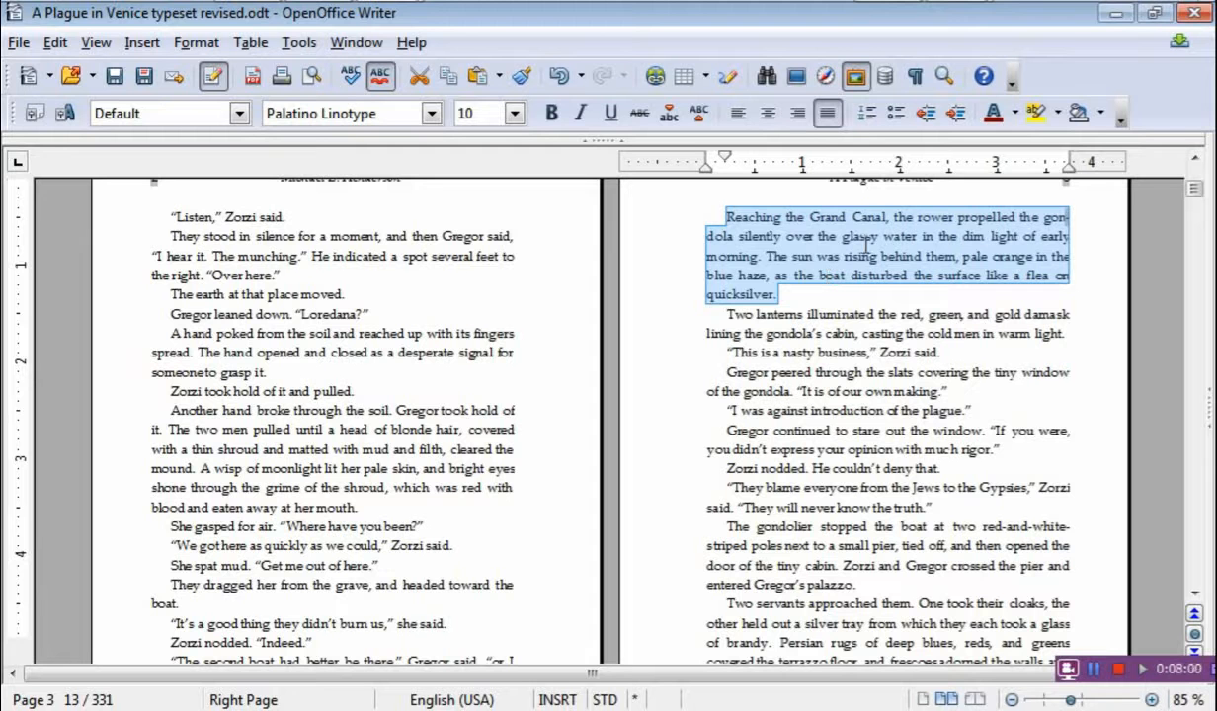
- Check how the text reflows across pages 2 to 5, and undo the spacing expansion of the "Reaching the Grand Canal" paragraph
{"action": "scroll", "coordinate": [951, 259], "scroll_direction": "down", "scroll_amount": 4}
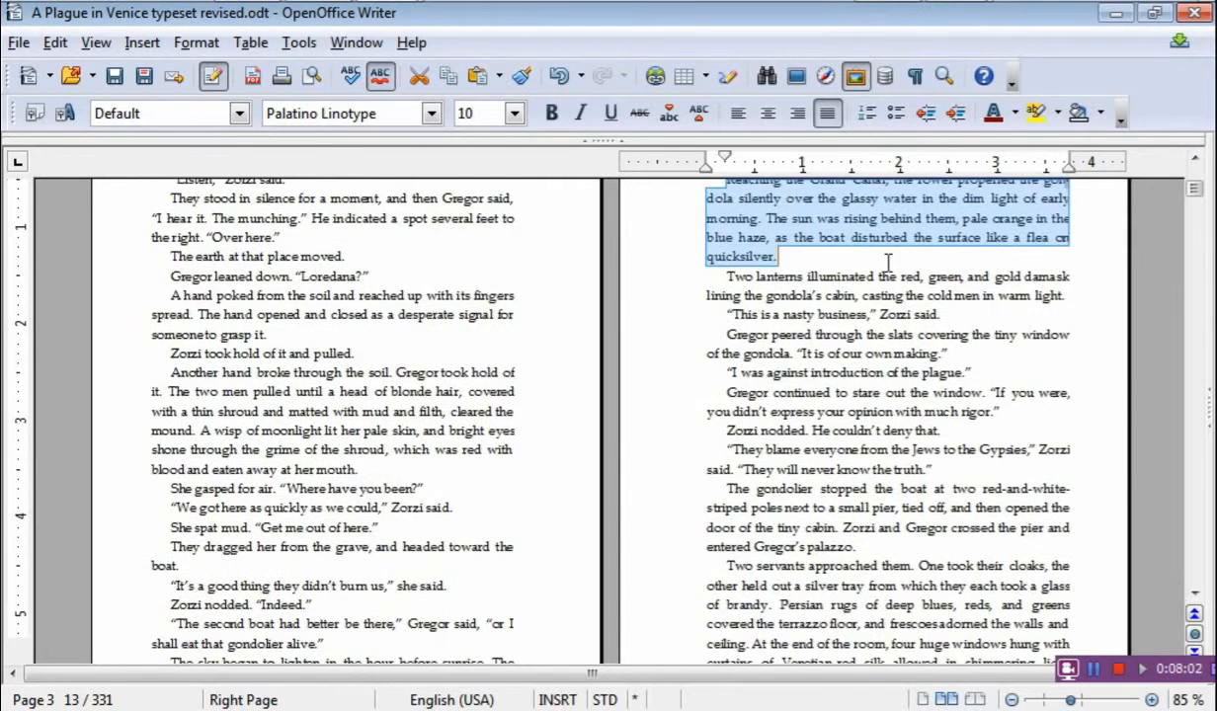
{"action": "scroll", "coordinate": [852, 259], "scroll_direction": "down", "scroll_amount": 3}
{"action": "scroll", "coordinate": [850, 259], "scroll_direction": "up", "scroll_amount": 7}
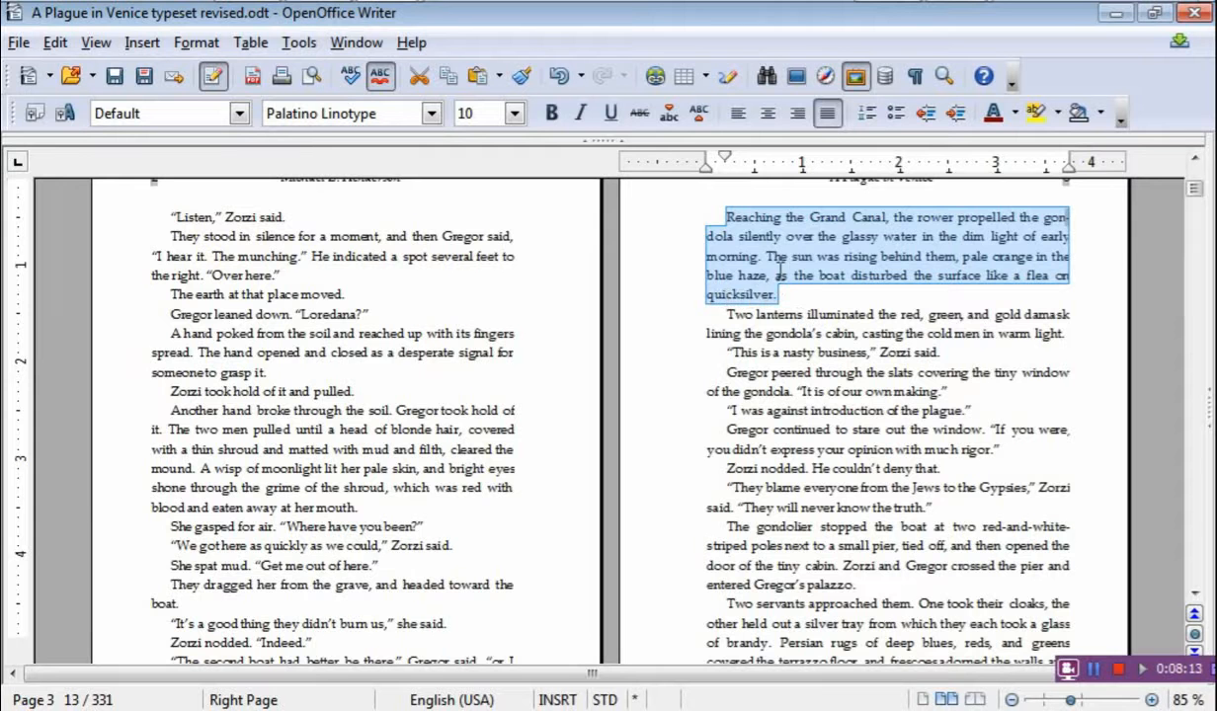
{"action": "scroll", "coordinate": [796, 255], "scroll_direction": "down", "scroll_amount": 8}
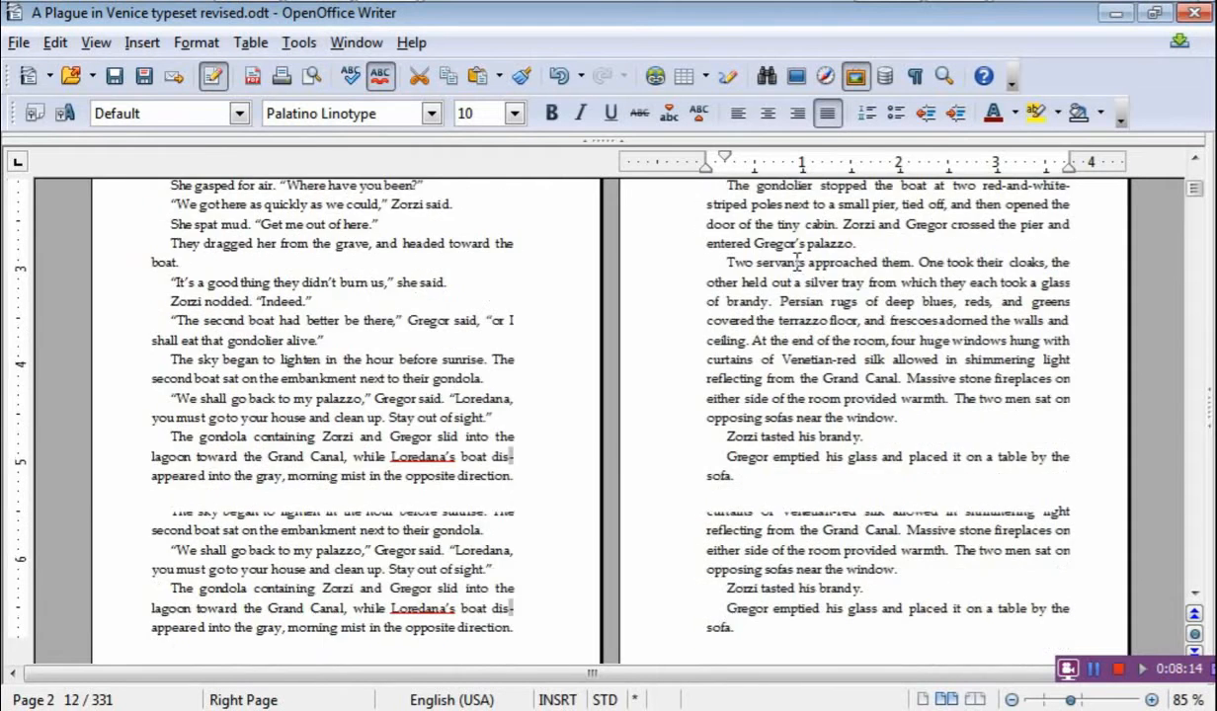
{"action": "scroll", "coordinate": [795, 265], "scroll_direction": "down", "scroll_amount": 2}
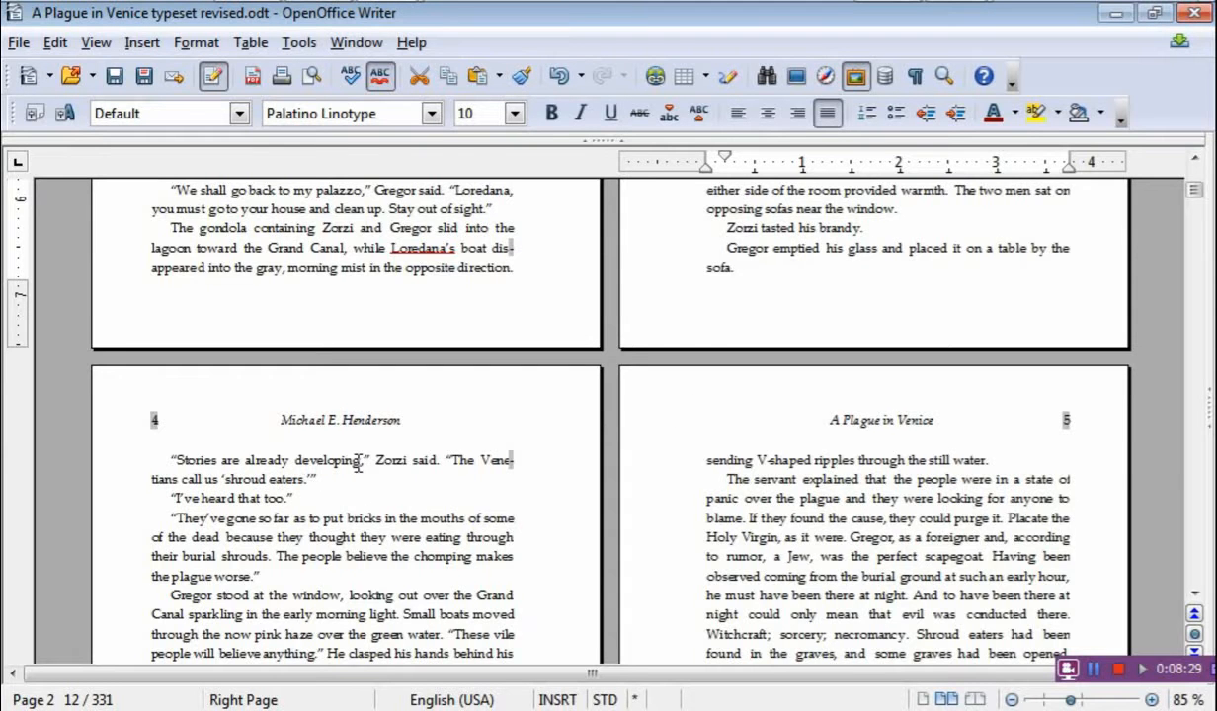
{"action": "scroll", "coordinate": [357, 465], "scroll_direction": "down", "scroll_amount": 2}
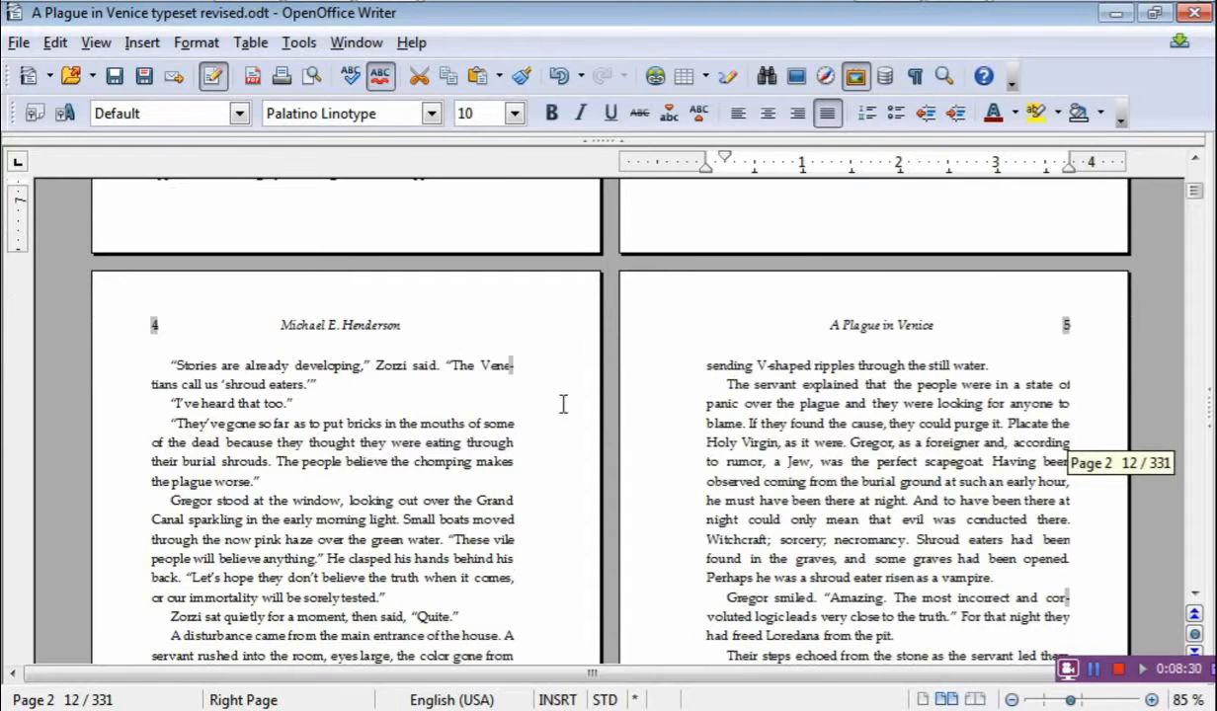
{"action": "scroll", "coordinate": [321, 456], "scroll_direction": "down", "scroll_amount": 7}
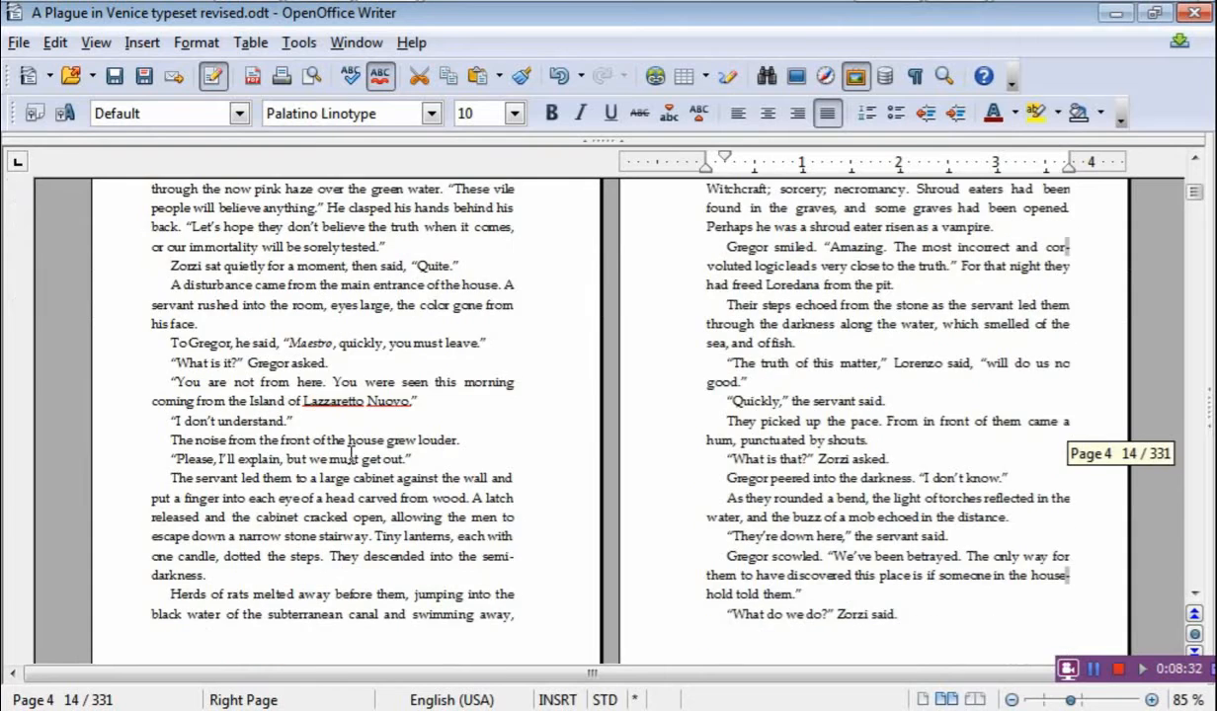
{"action": "scroll", "coordinate": [351, 457], "scroll_direction": "up", "scroll_amount": 9}
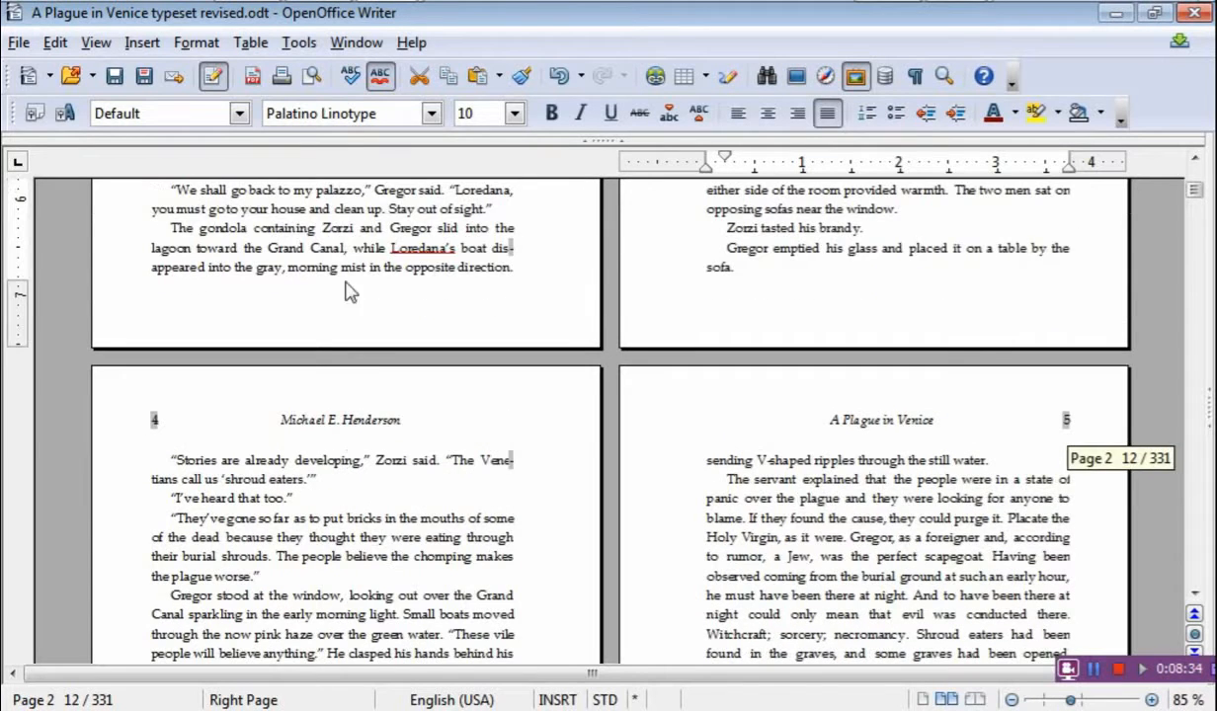
{"action": "left_click", "coordinate": [561, 78]}
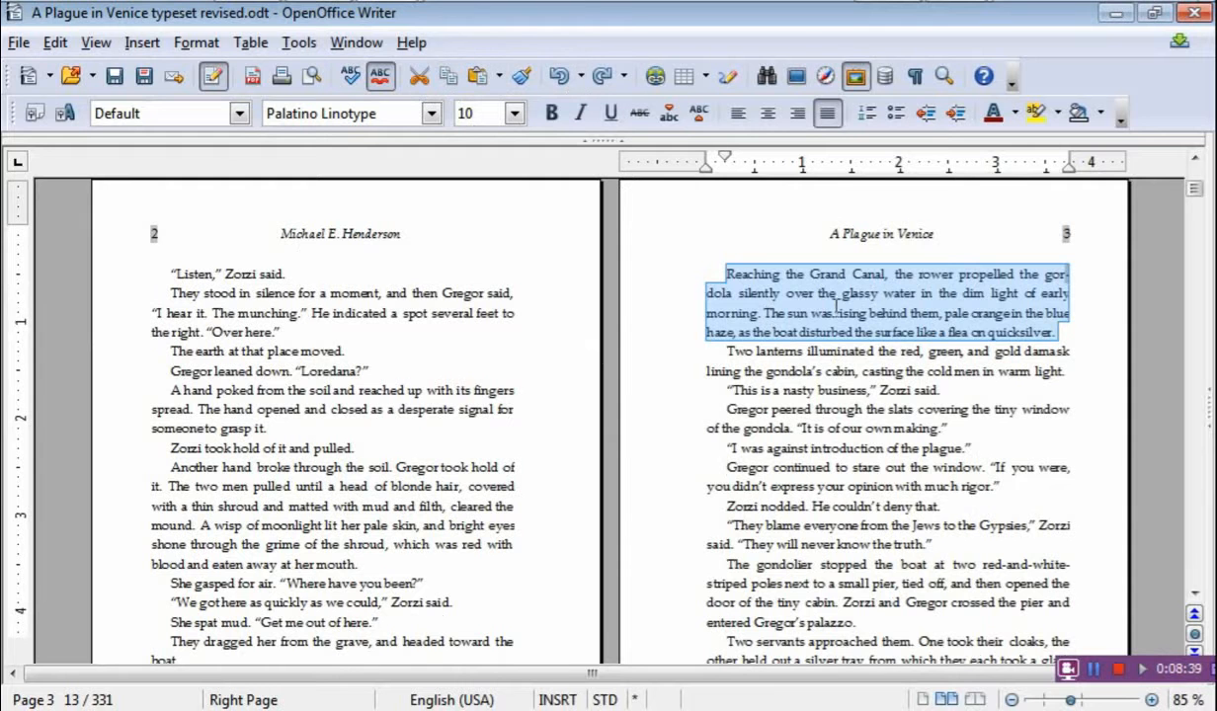
{"action": "left_click", "coordinate": [800, 371]}
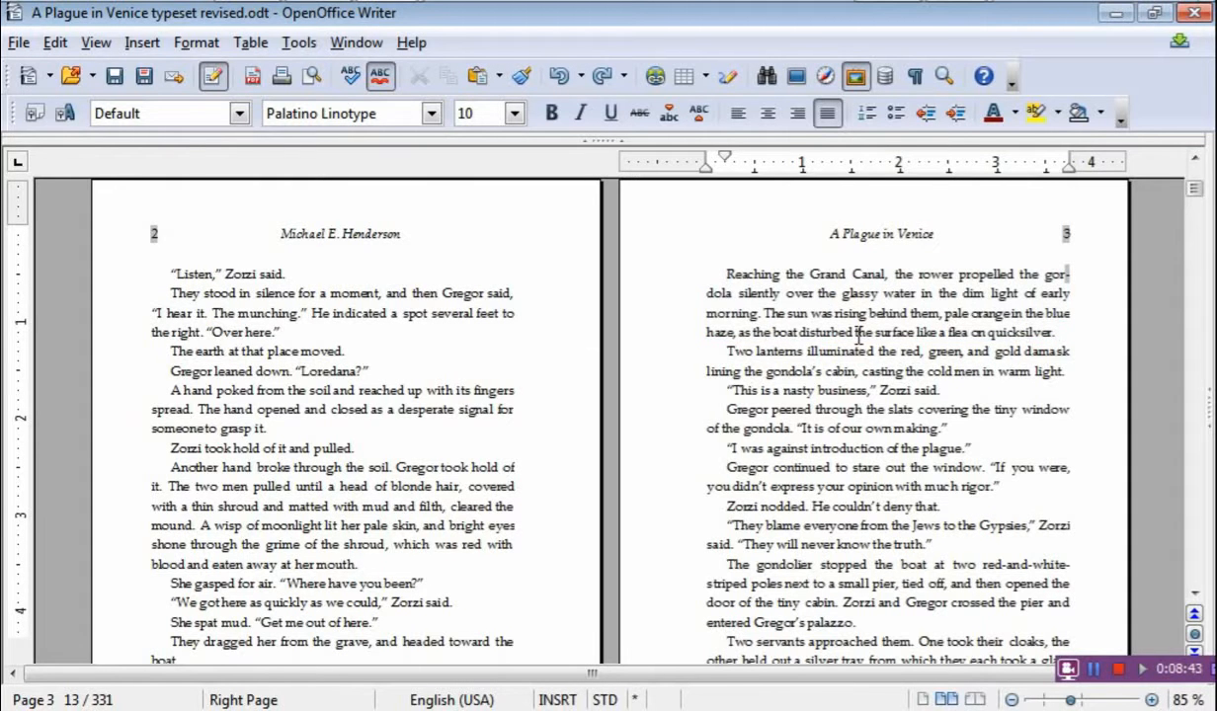
- Examine how the paragraph beginning "Stories are already developing" breaks between the end of page 3 and the start of page 4
{"action": "scroll", "coordinate": [706, 337], "scroll_direction": "down", "scroll_amount": 4}
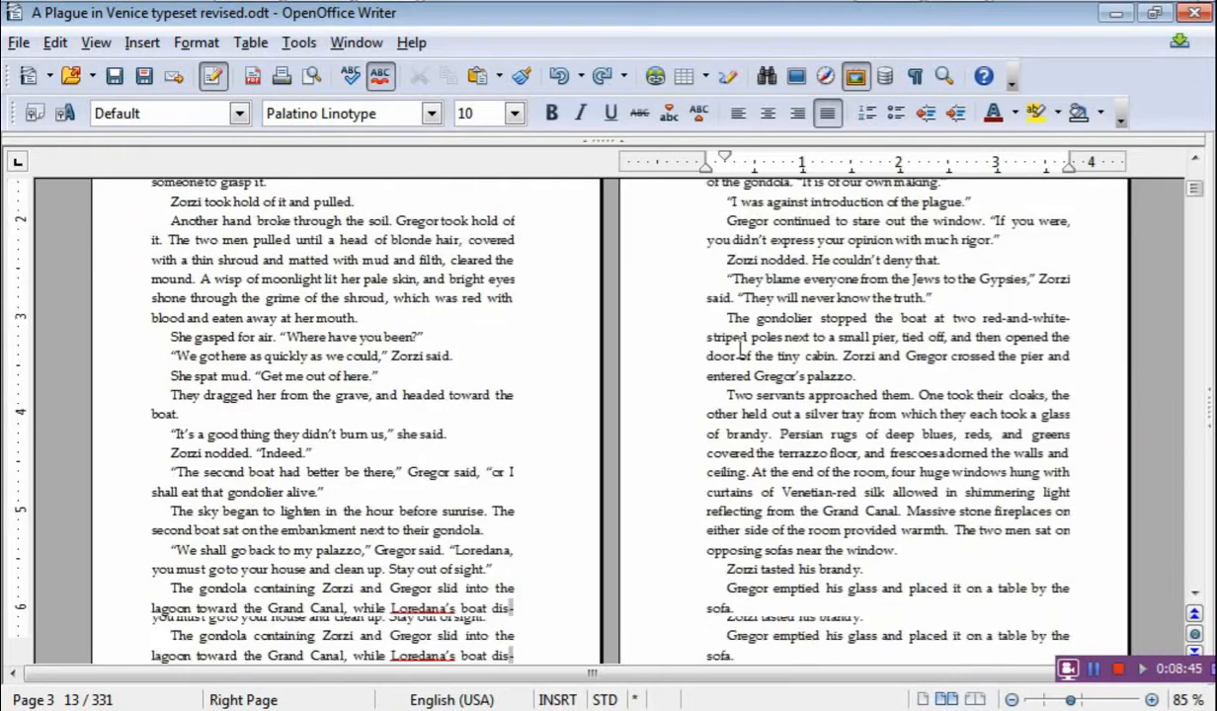
{"action": "scroll", "coordinate": [740, 344], "scroll_direction": "down", "scroll_amount": 4}
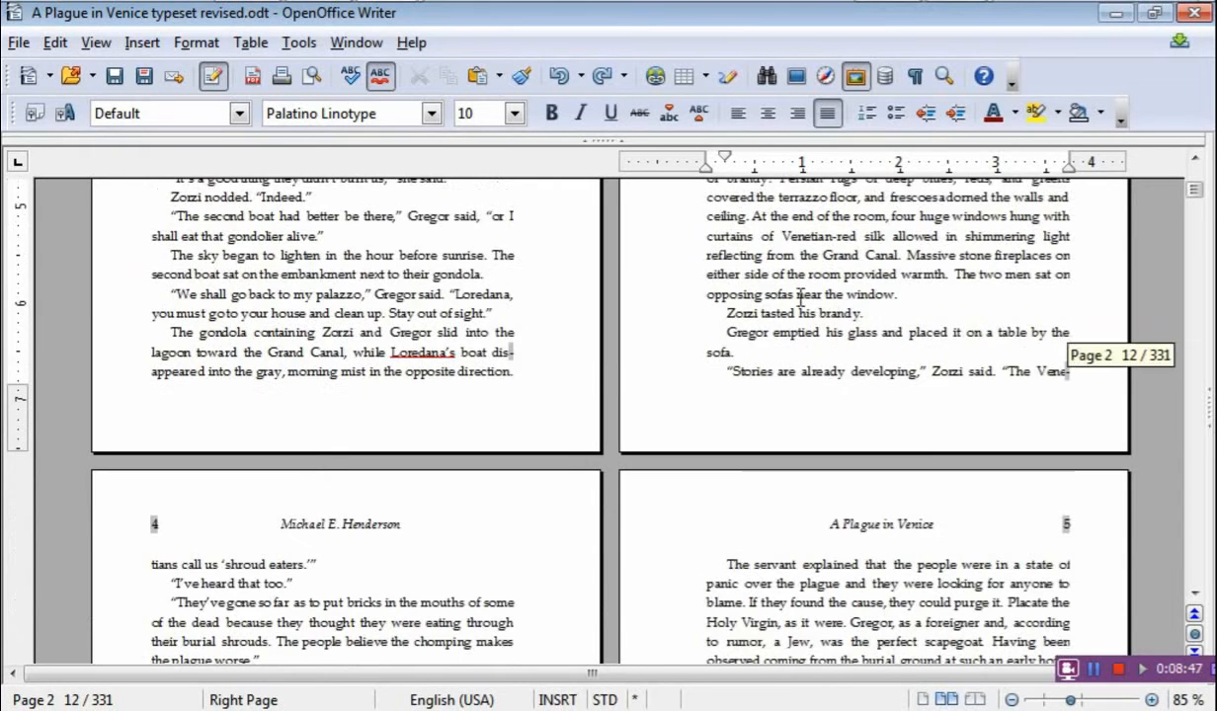
{"action": "scroll", "coordinate": [790, 295], "scroll_direction": "down", "scroll_amount": 2}
{"action": "scroll", "coordinate": [801, 294], "scroll_direction": "up", "scroll_amount": 1}
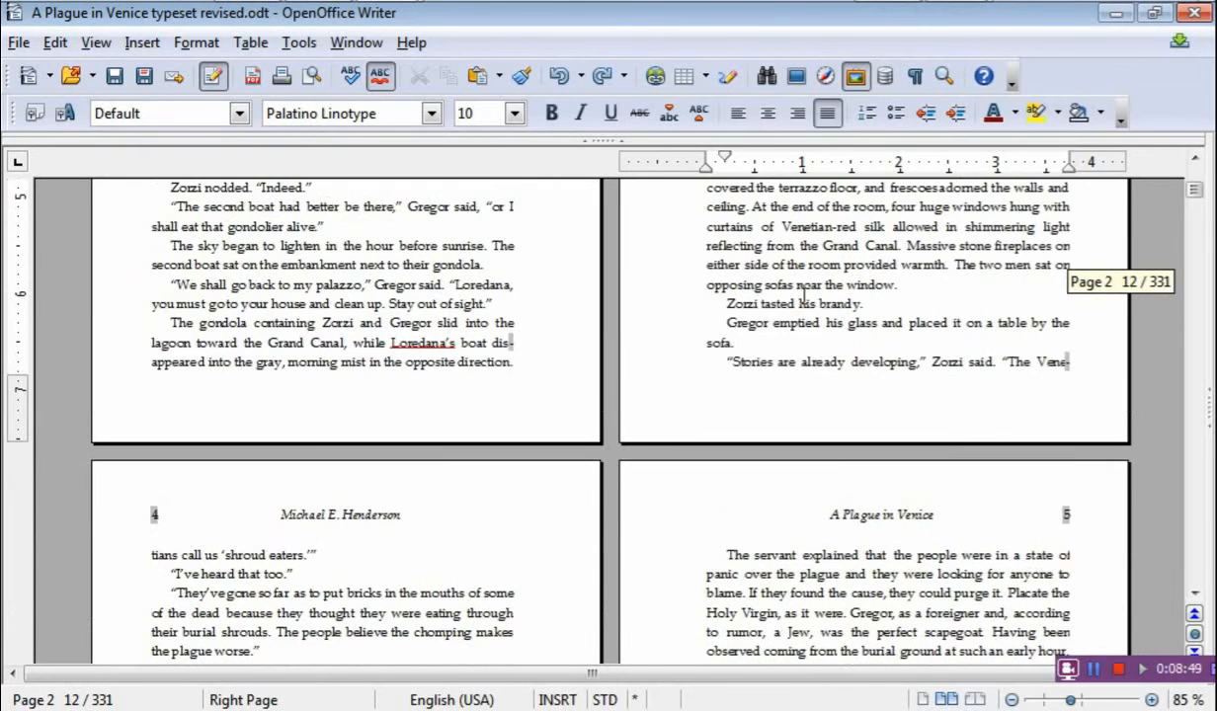
{"action": "scroll", "coordinate": [810, 346], "scroll_direction": "down", "scroll_amount": 1}
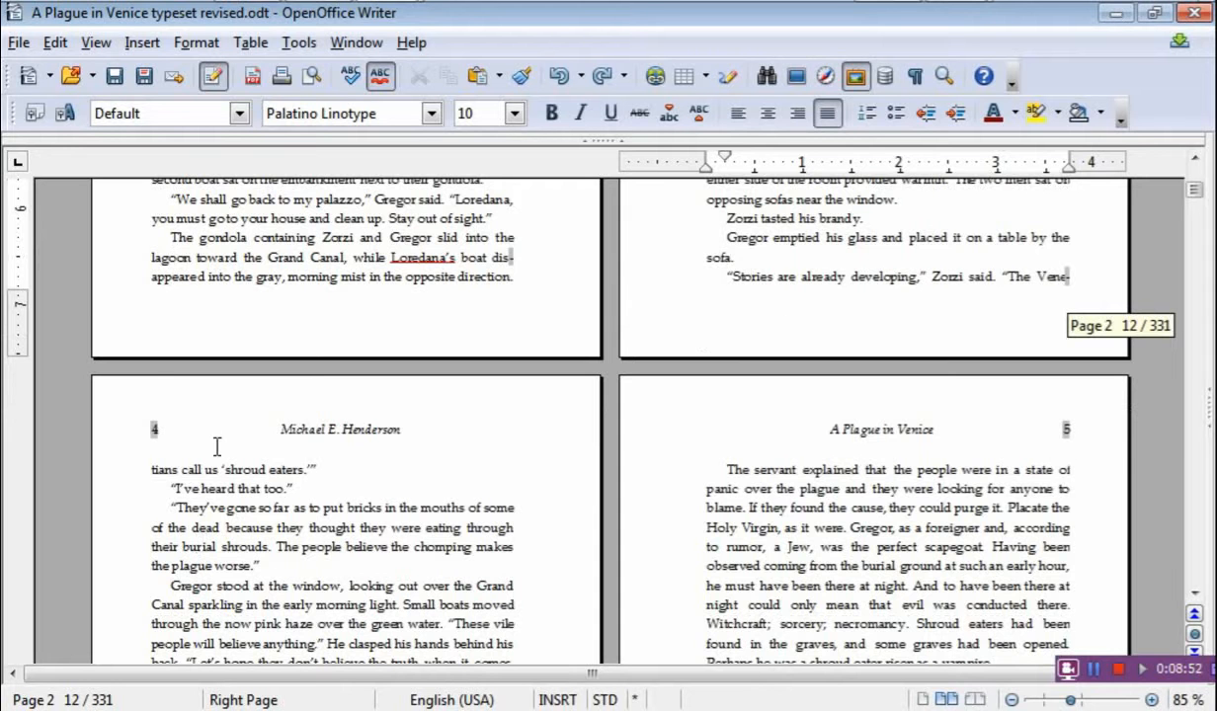
{"action": "scroll", "coordinate": [217, 446], "scroll_direction": "down", "scroll_amount": 2}
{"action": "scroll", "coordinate": [232, 460], "scroll_direction": "up", "scroll_amount": 4}
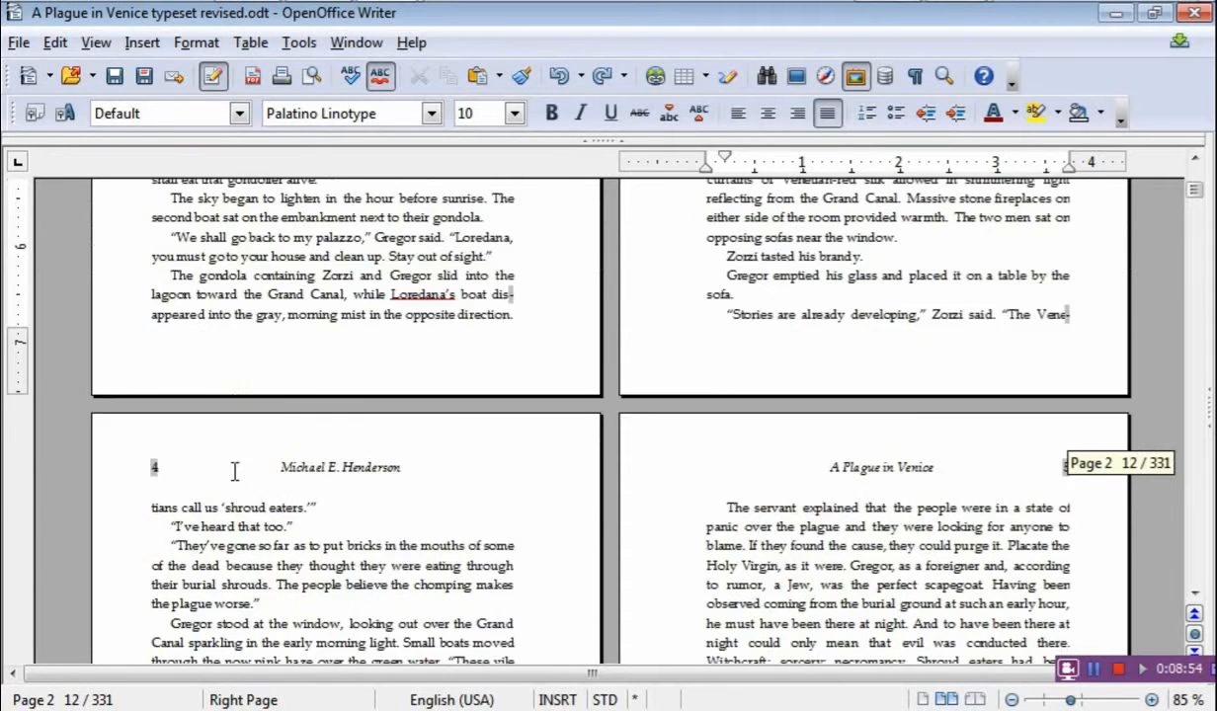
{"action": "scroll", "coordinate": [206, 329], "scroll_direction": "up", "scroll_amount": 1}
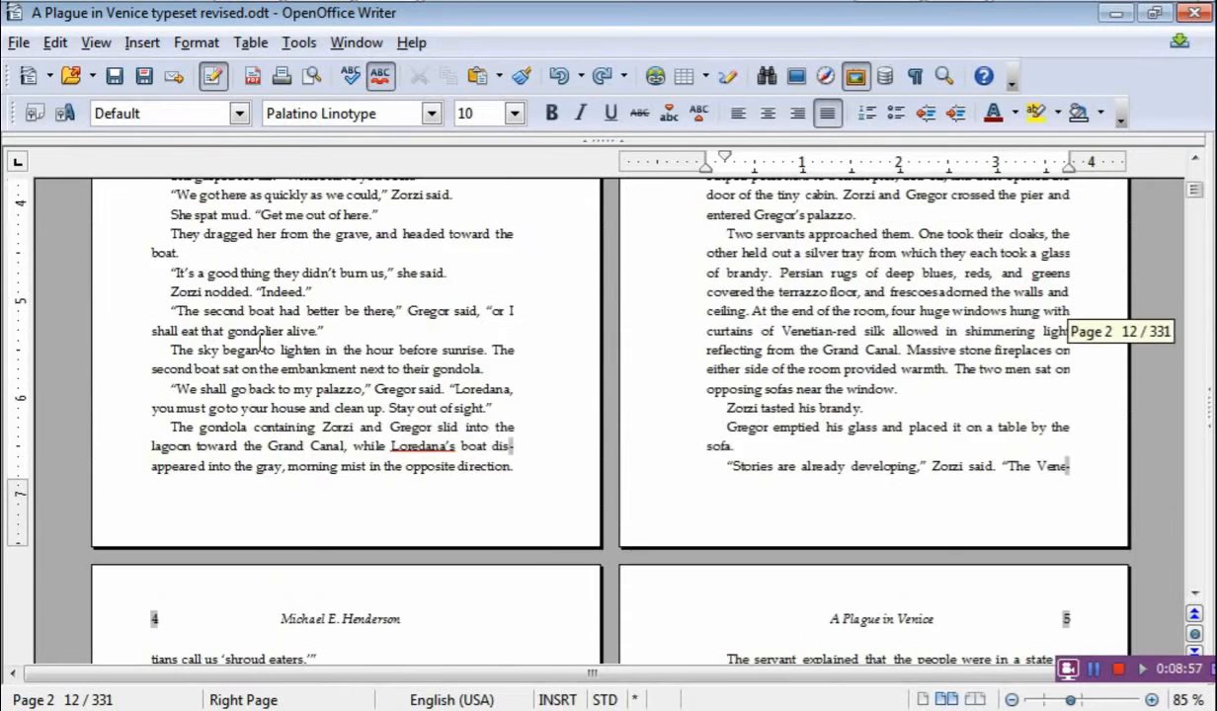
{"action": "scroll", "coordinate": [301, 294], "scroll_direction": "up", "scroll_amount": 2}
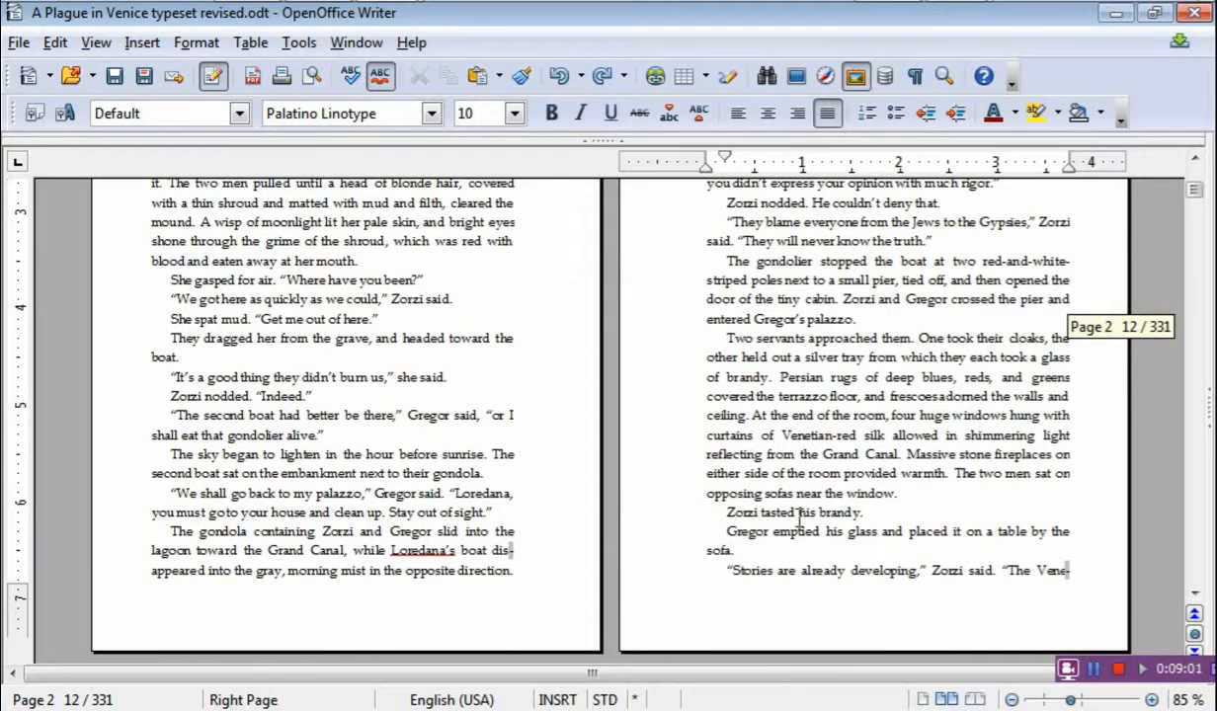
{"action": "scroll", "coordinate": [788, 498], "scroll_direction": "down", "scroll_amount": 2}
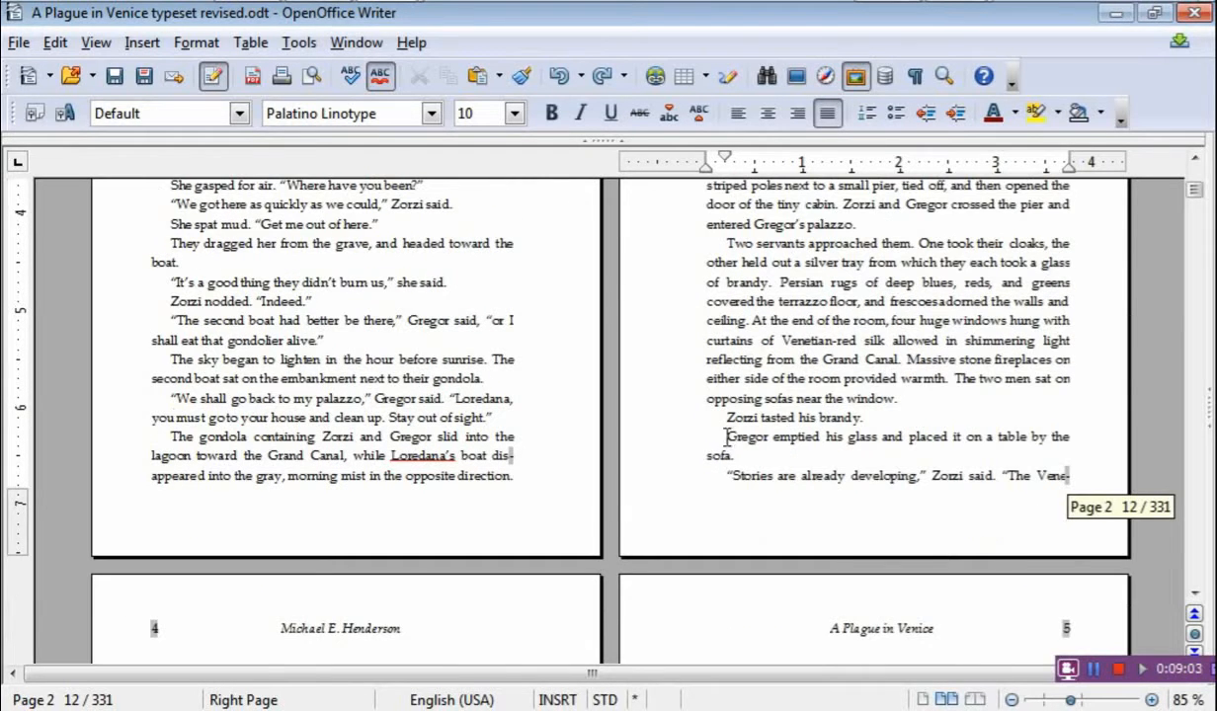
- Condense the character spacing of the page 3 paragraph ending "placed it on a table by the sofa" by 0.1 pt, and check the page break
{"action": "left_click_drag", "start_coordinate": [727, 436], "coordinate": [745, 454]}
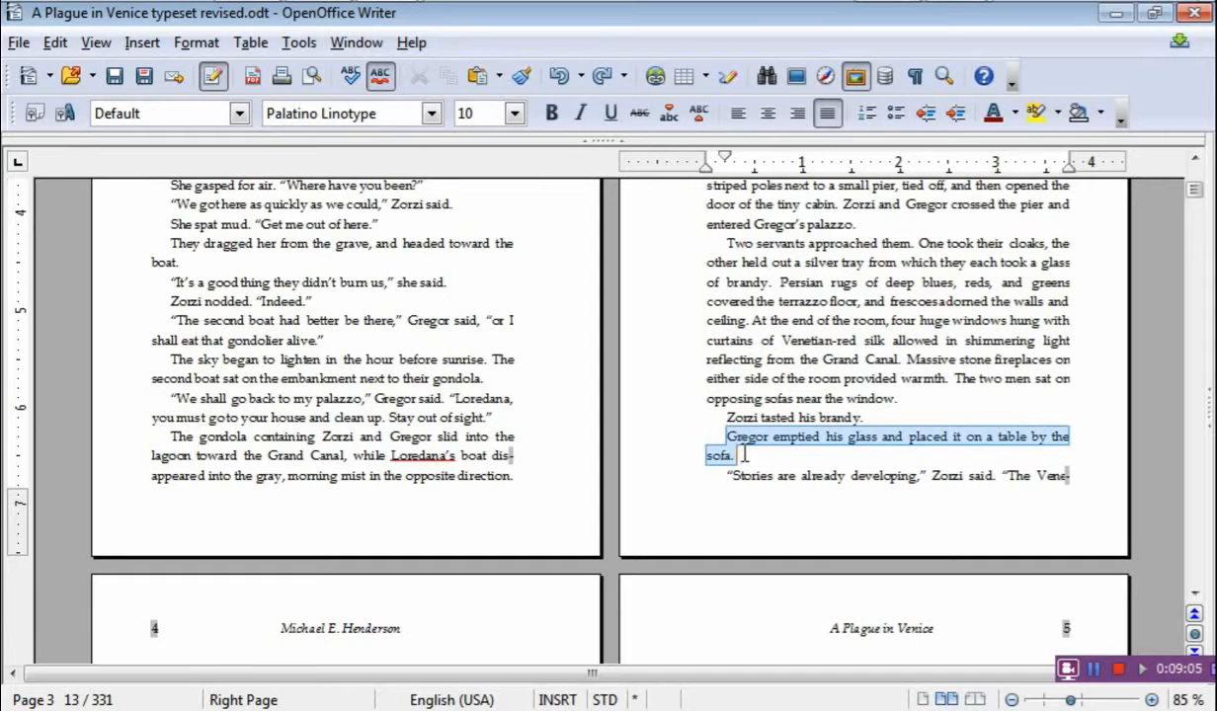
{"action": "left_click", "coordinate": [195, 44]}
{"action": "left_click", "coordinate": [225, 107]}
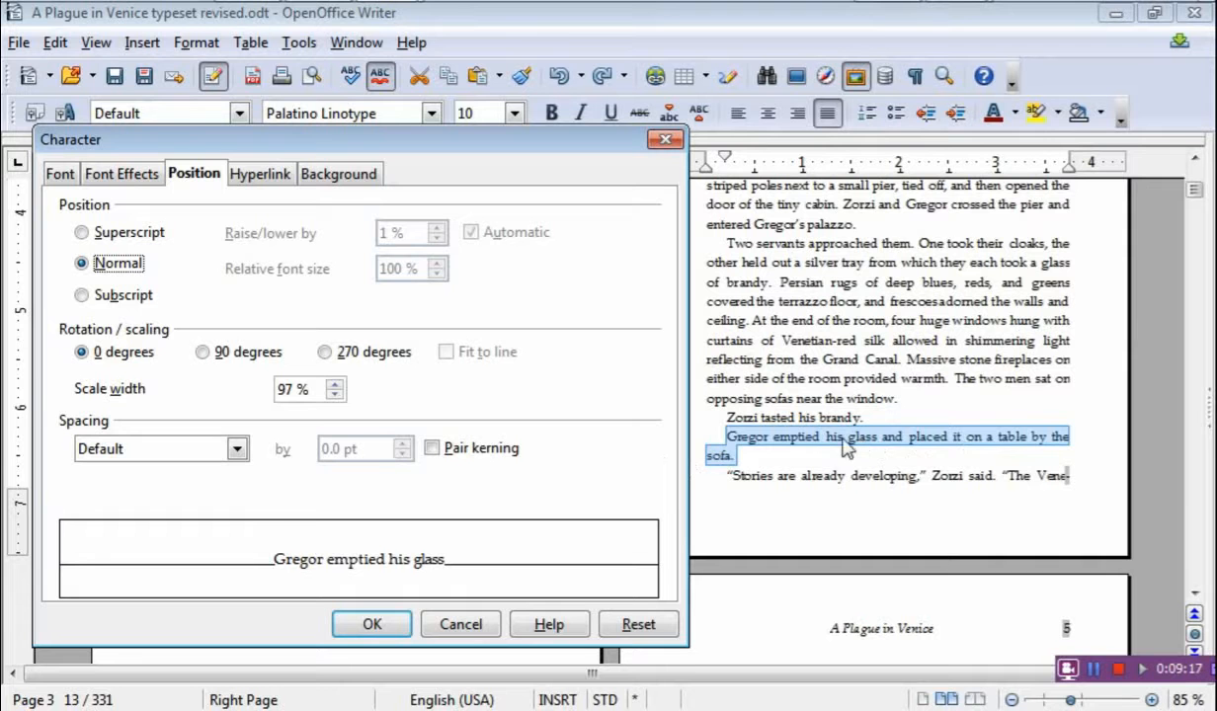
{"action": "left_click", "coordinate": [237, 448]}
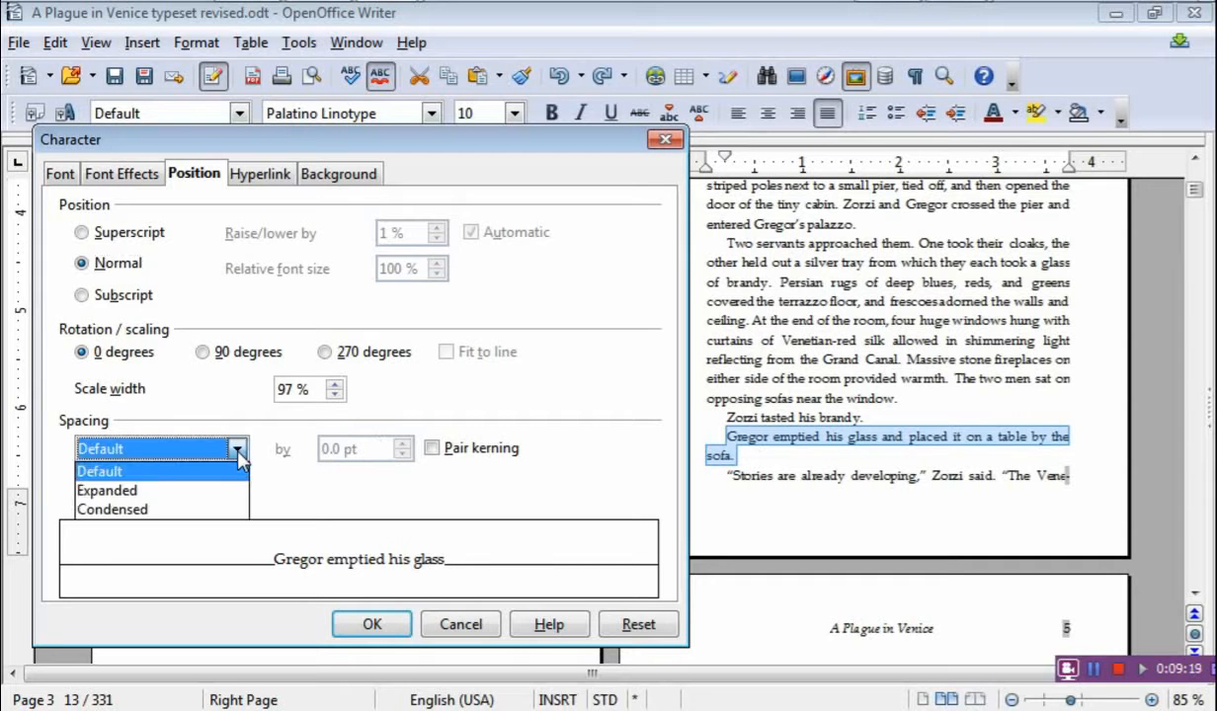
{"action": "left_click", "coordinate": [203, 510]}
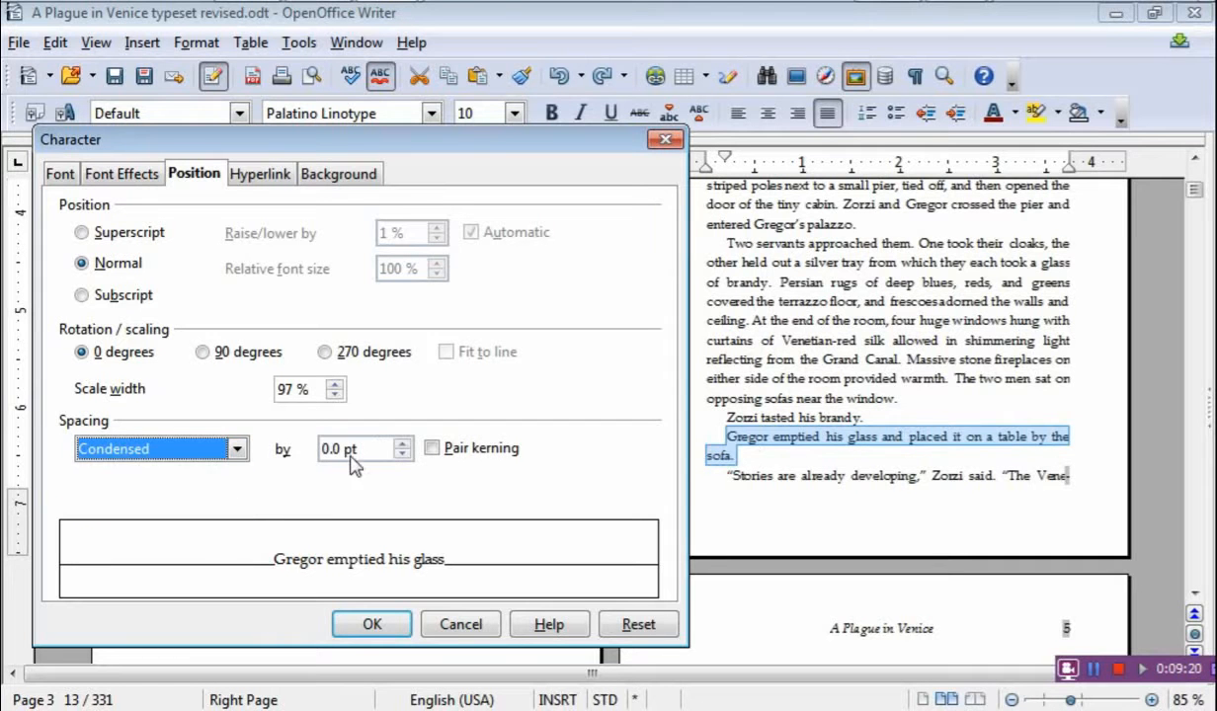
{"action": "left_click", "coordinate": [340, 449]}
{"action": "key", "text": "BackSpace"}
{"action": "type", "text": "1"}
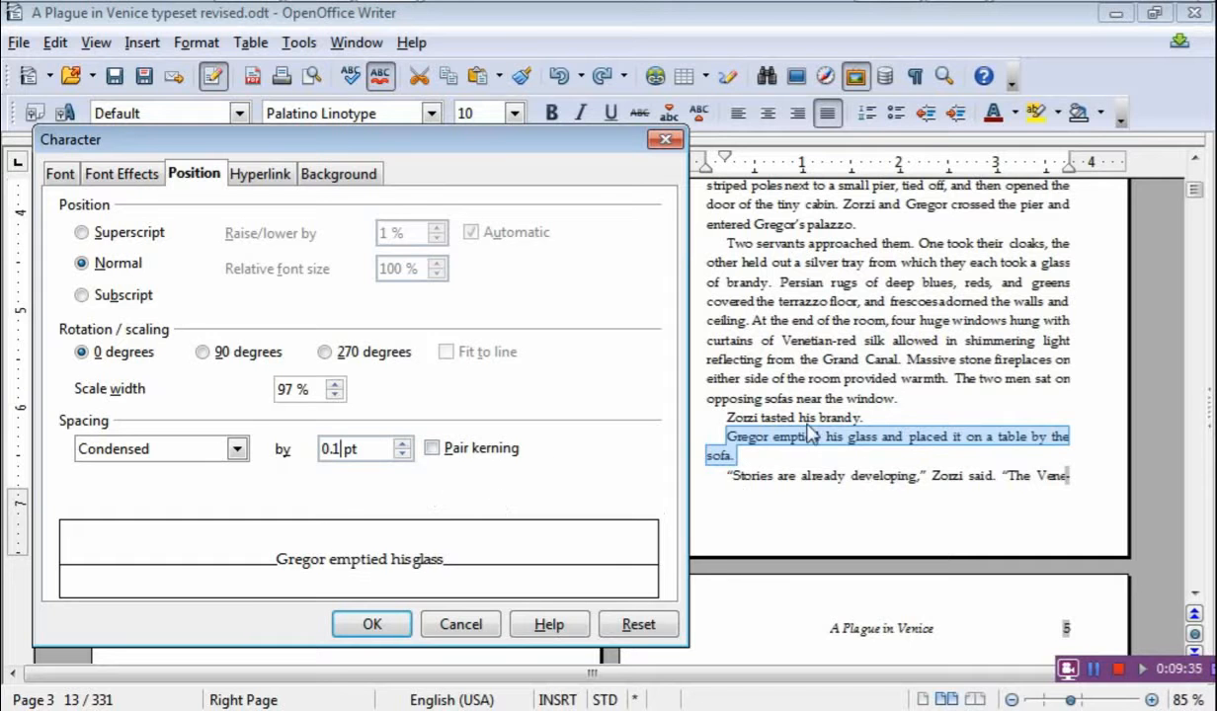
{"action": "left_click", "coordinate": [373, 626]}
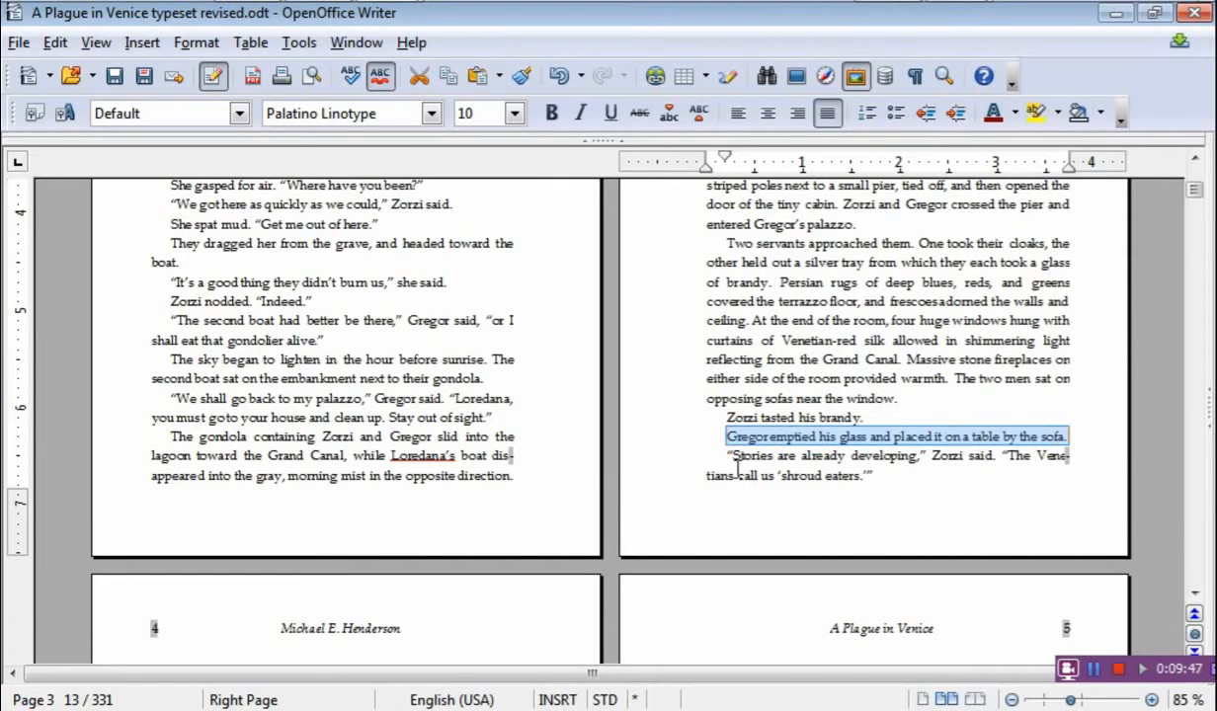
{"action": "scroll", "coordinate": [263, 590], "scroll_direction": "down", "scroll_amount": 2}
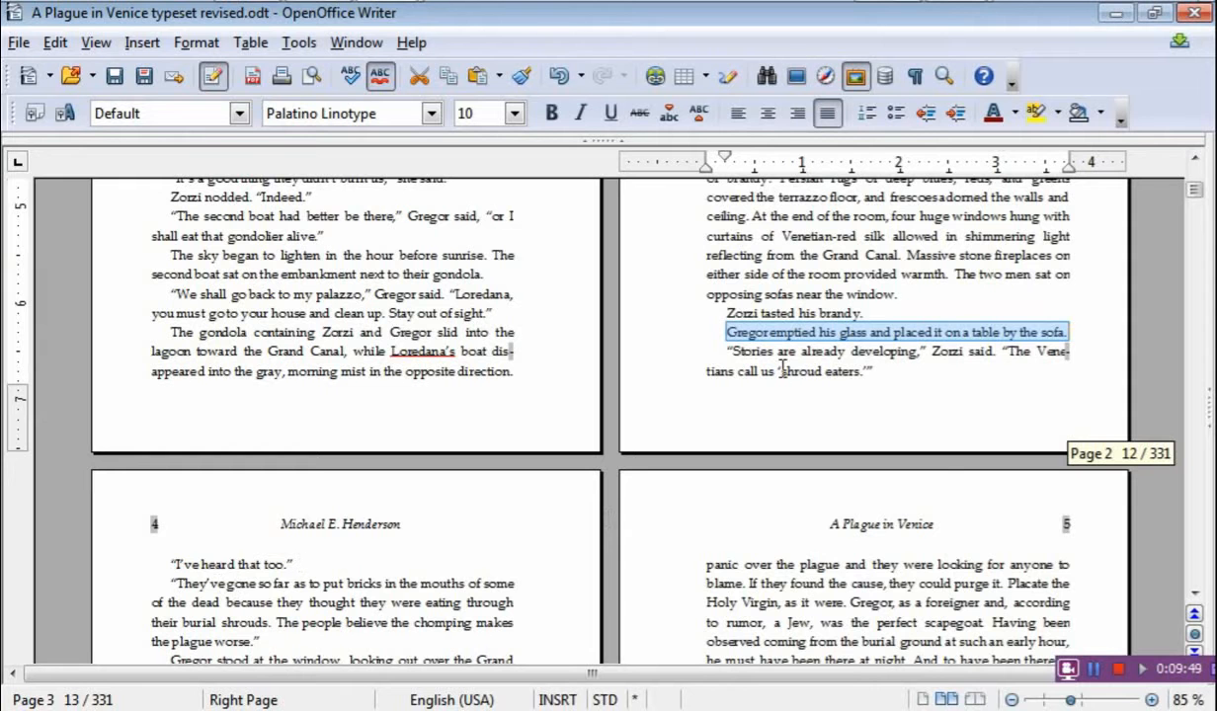
{"action": "scroll", "coordinate": [835, 274], "scroll_direction": "up", "scroll_amount": 2}
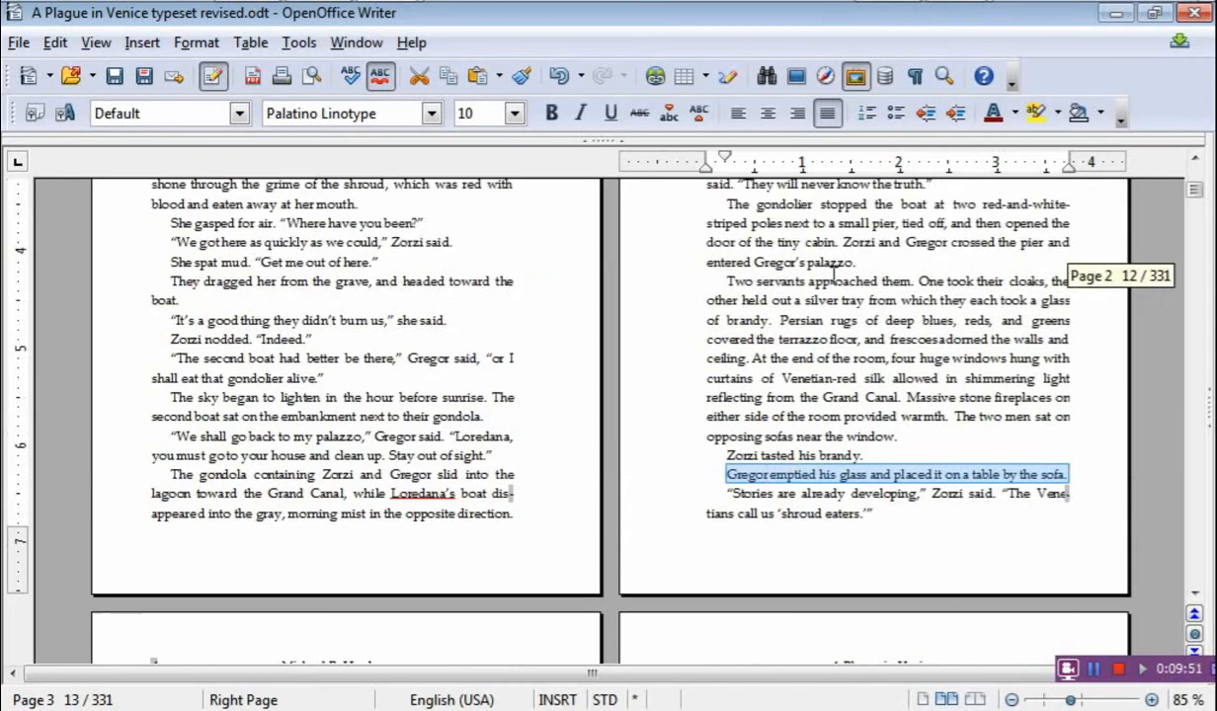
- Review the page breaks from the end of page 3 through to the opening of chapter II on page 9
{"action": "scroll", "coordinate": [752, 431], "scroll_direction": "down", "scroll_amount": 1}
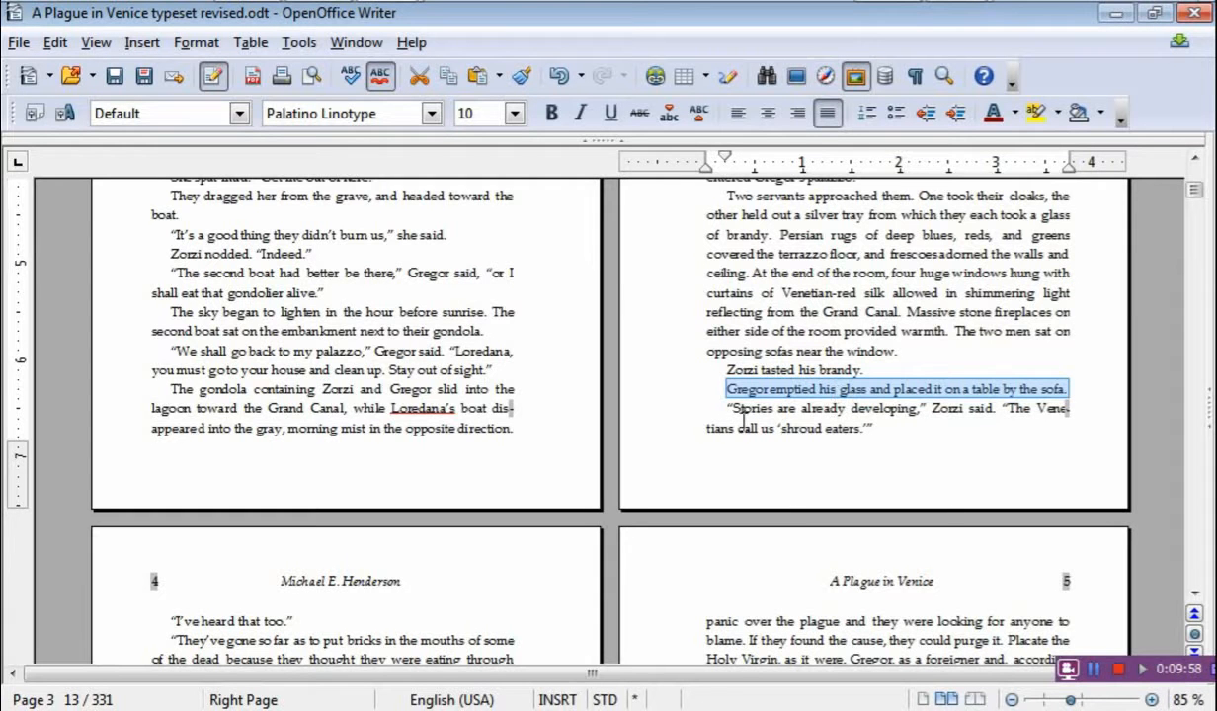
{"action": "scroll", "coordinate": [837, 419], "scroll_direction": "down", "scroll_amount": 2}
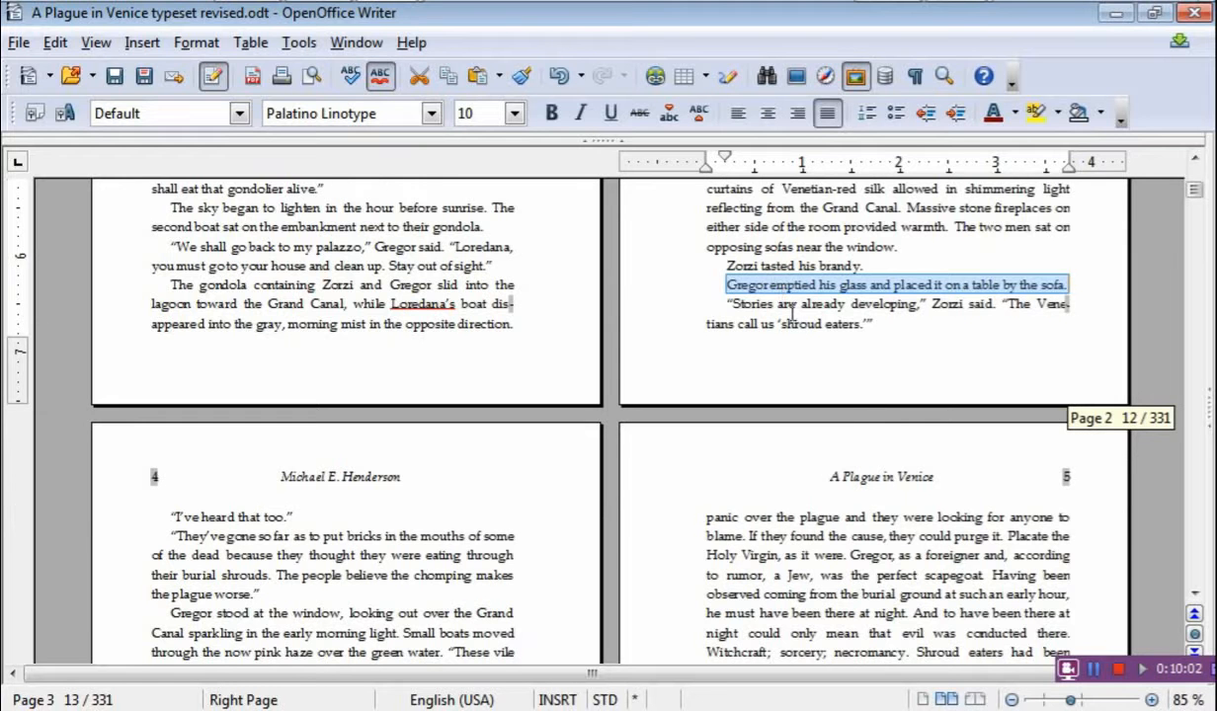
{"action": "scroll", "coordinate": [457, 345], "scroll_direction": "down", "scroll_amount": 15}
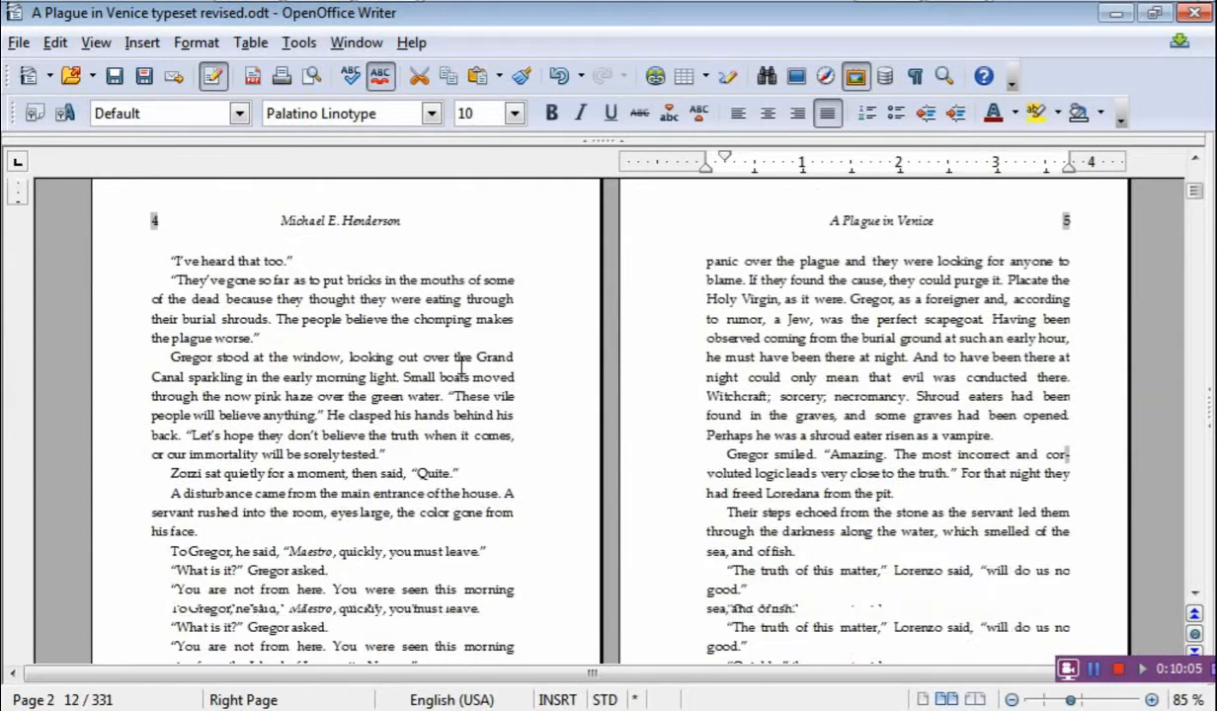
{"action": "scroll", "coordinate": [459, 388], "scroll_direction": "down", "scroll_amount": 20}
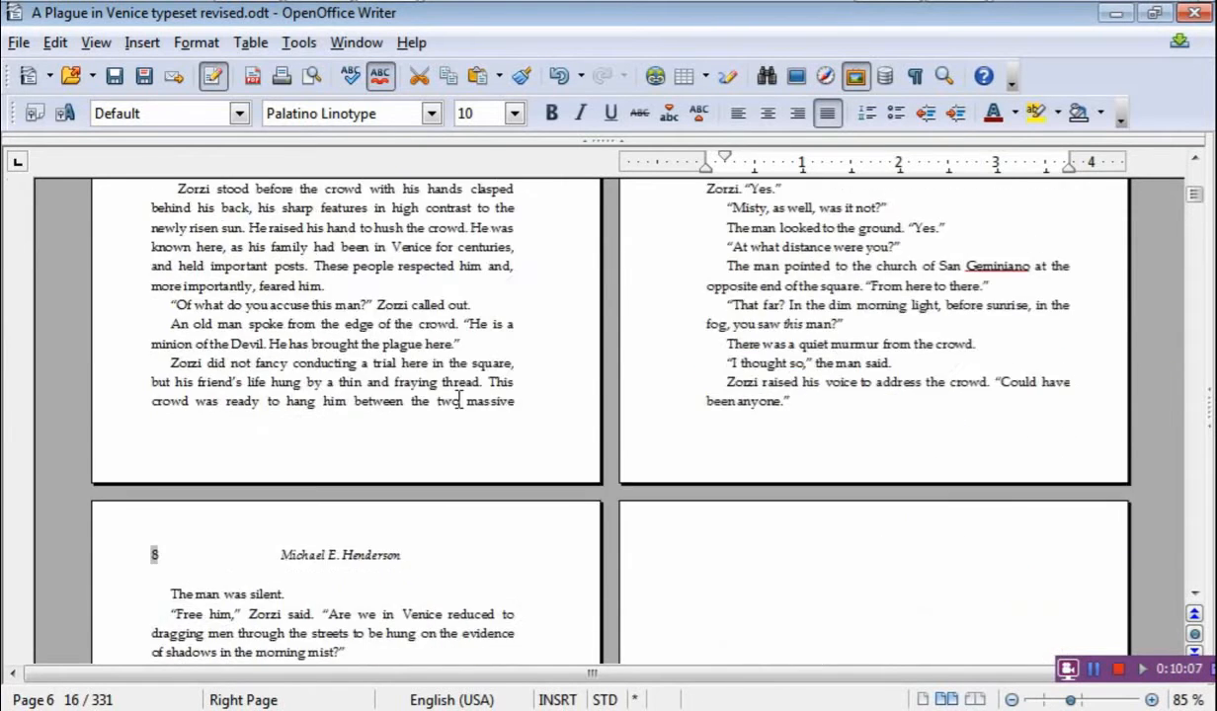
{"action": "scroll", "coordinate": [807, 405], "scroll_direction": "up", "scroll_amount": 1}
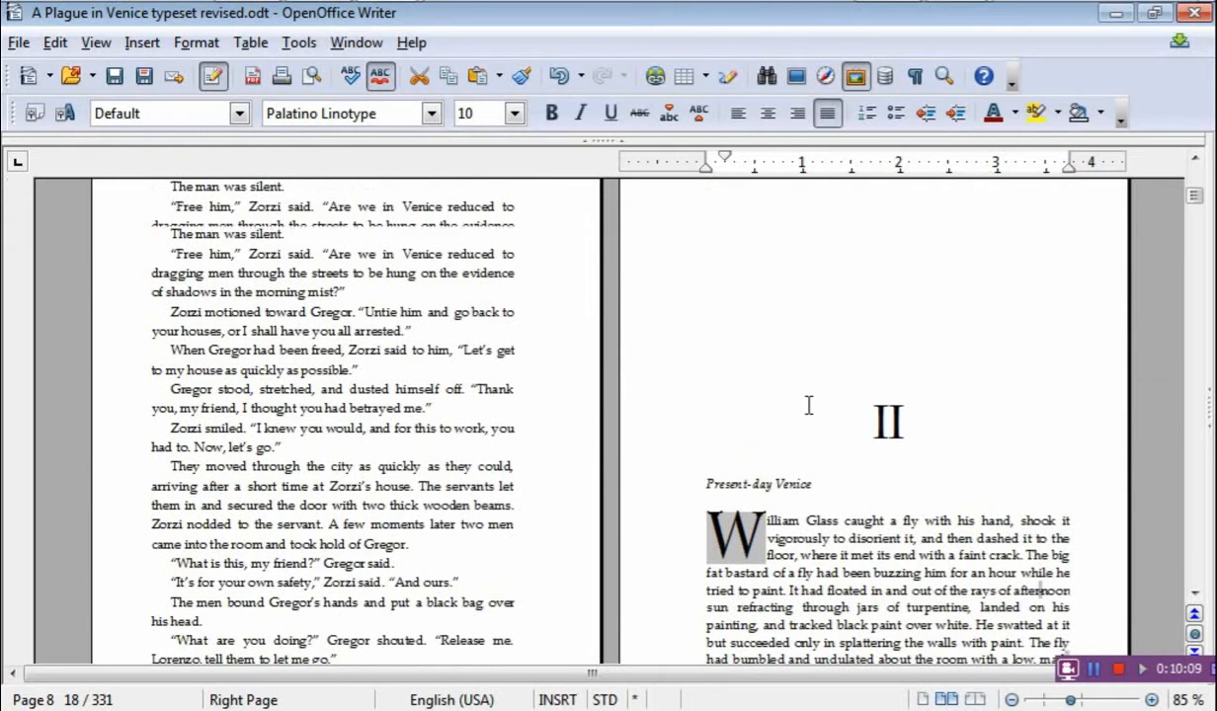
{"action": "scroll", "coordinate": [904, 400], "scroll_direction": "down", "scroll_amount": 2}
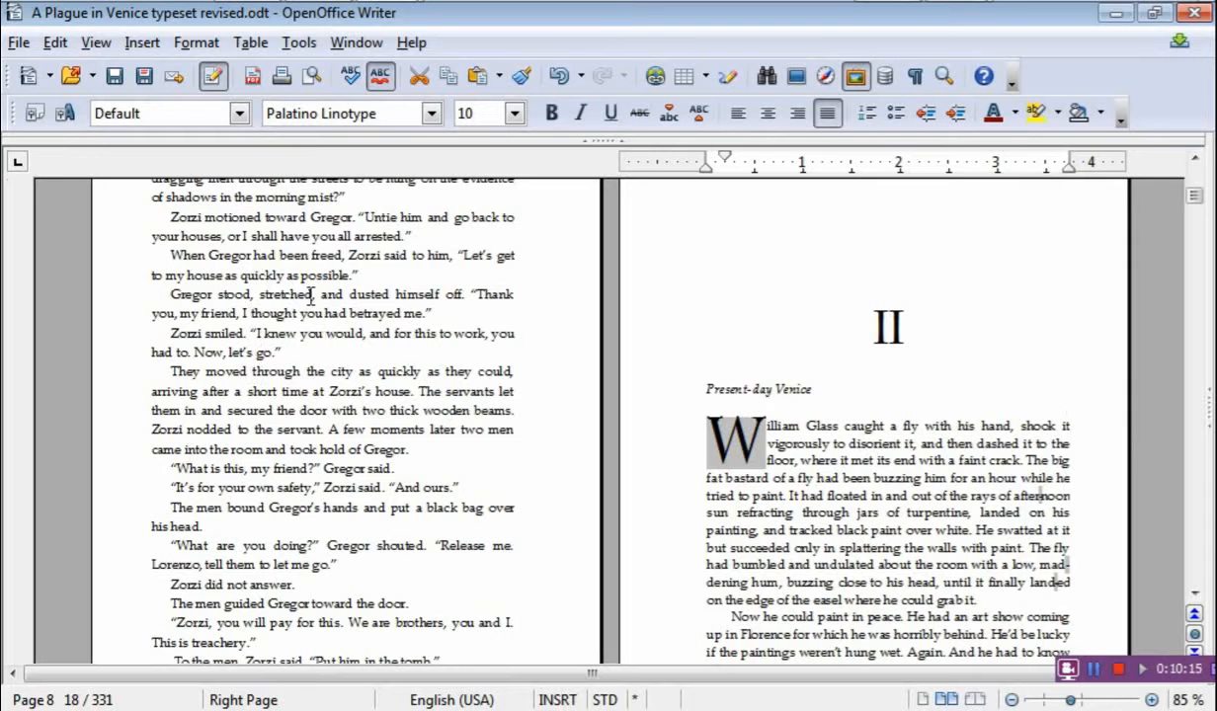
- Compare the paragraph line spacing settings of the selected chapter I paragraph and the opening paragraph of chapter II
{"action": "left_click", "coordinate": [197, 42]}
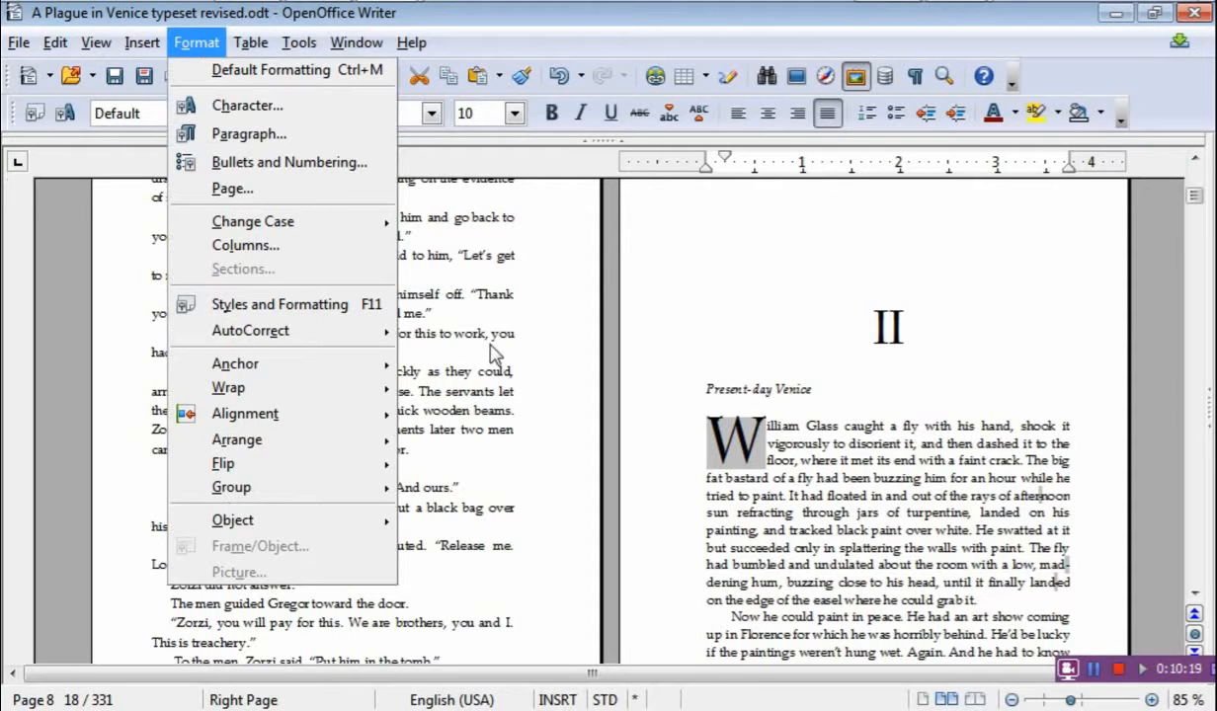
{"action": "left_click", "coordinate": [264, 138]}
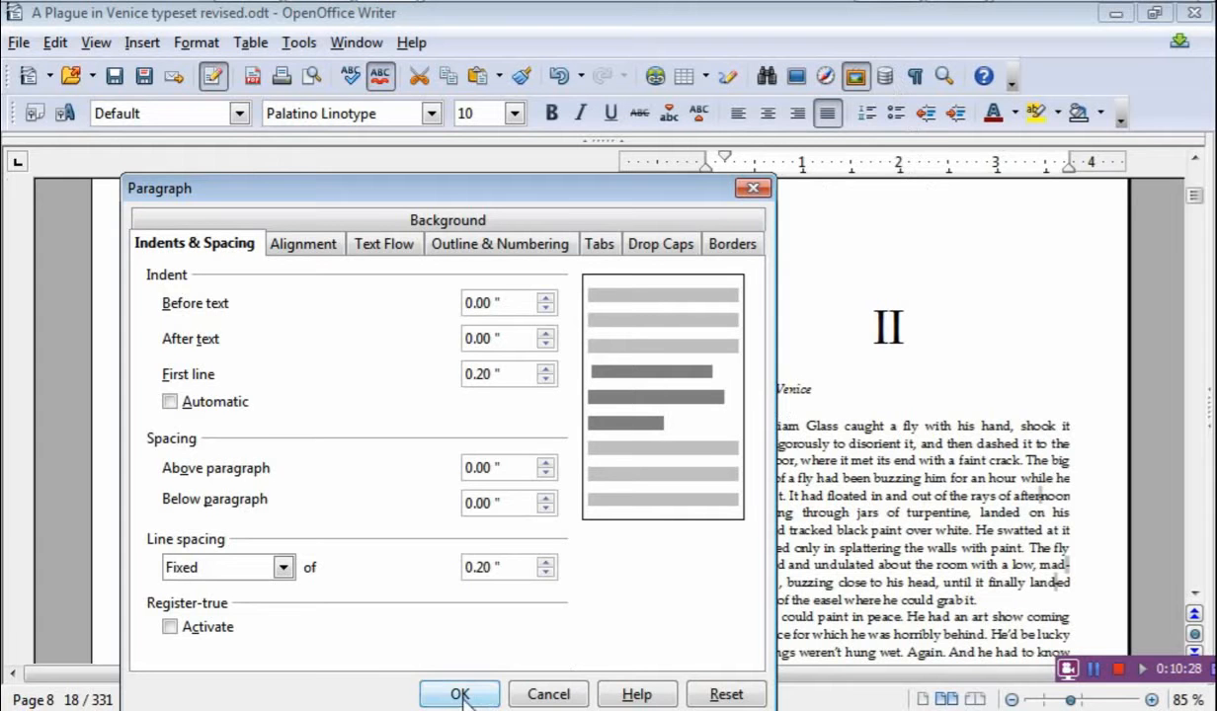
{"action": "left_click", "coordinate": [534, 691]}
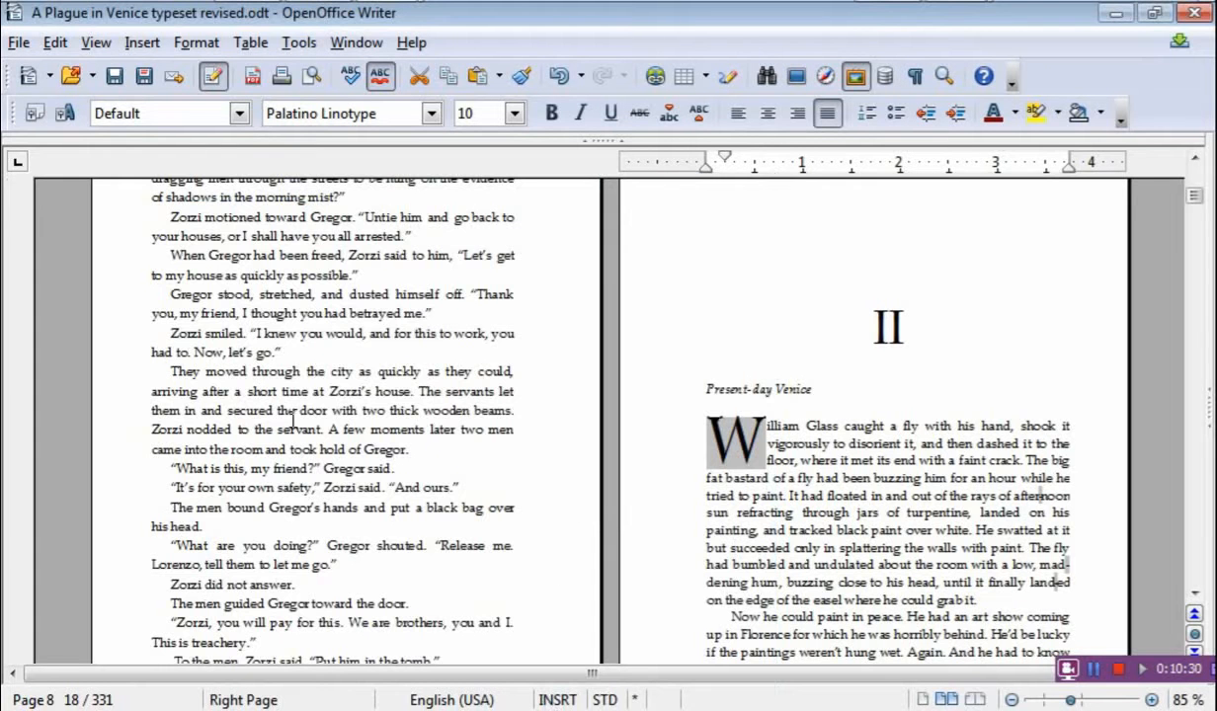
{"action": "left_click", "coordinate": [882, 502]}
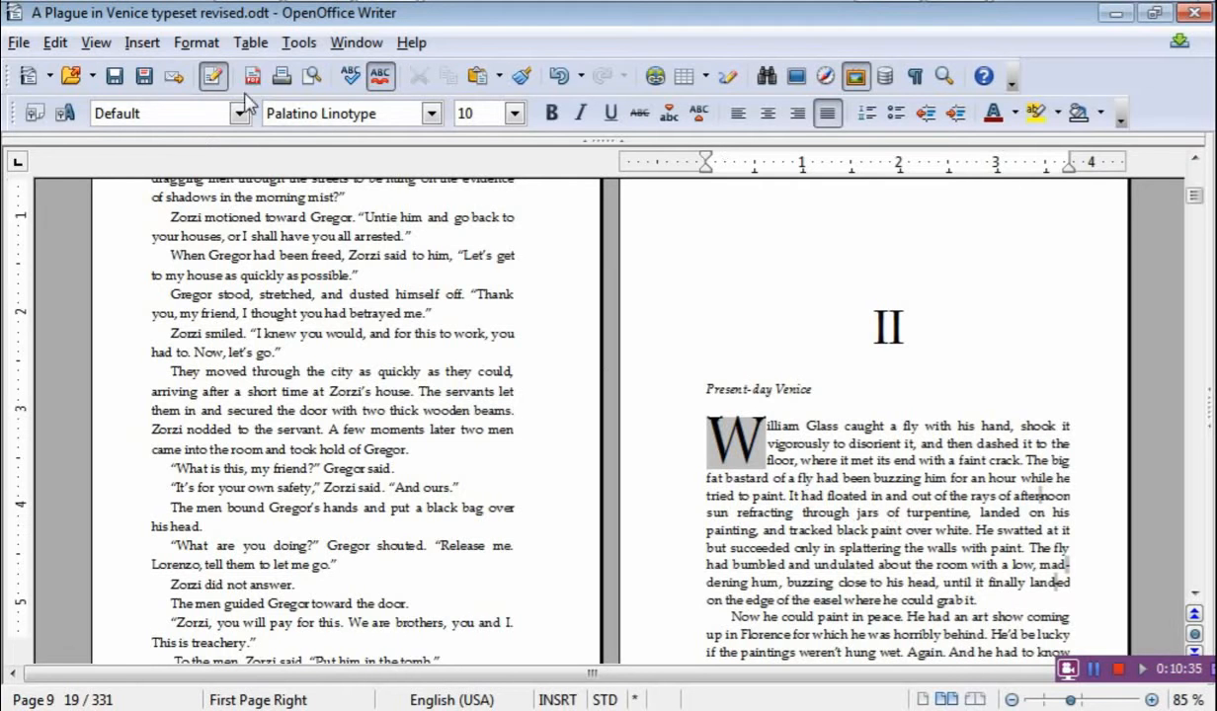
{"action": "left_click", "coordinate": [188, 44]}
{"action": "left_click", "coordinate": [219, 130]}
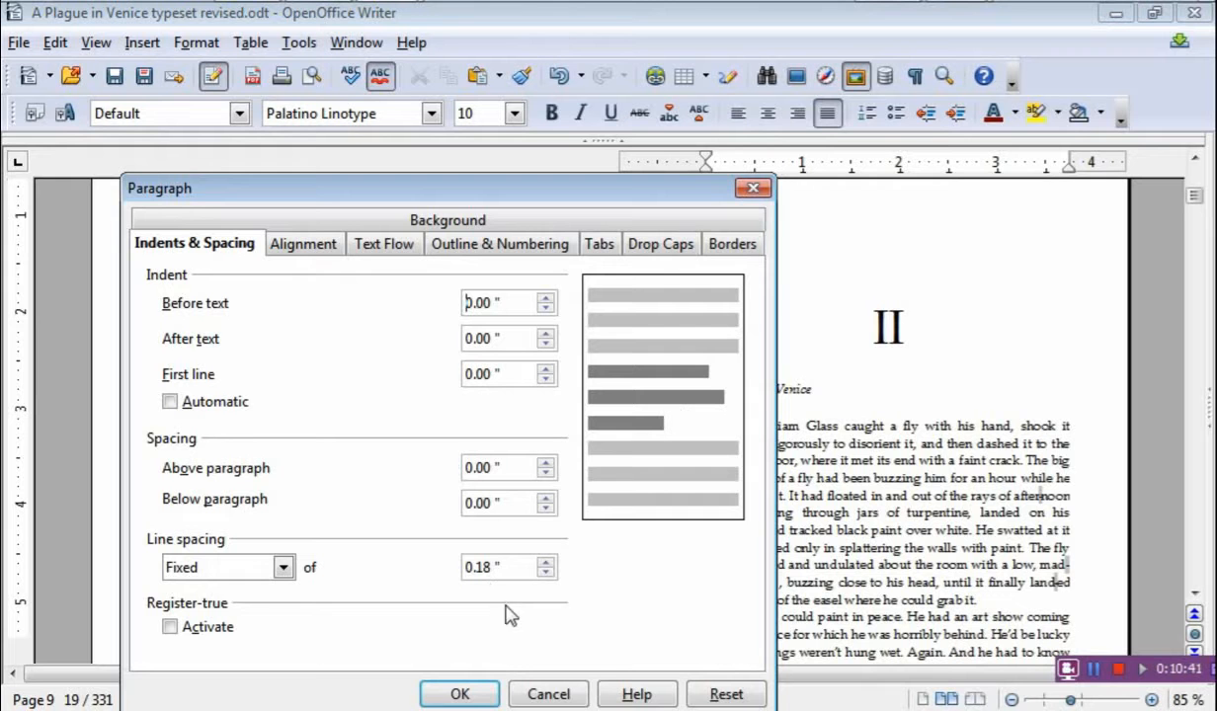
{"action": "left_click", "coordinate": [461, 694]}
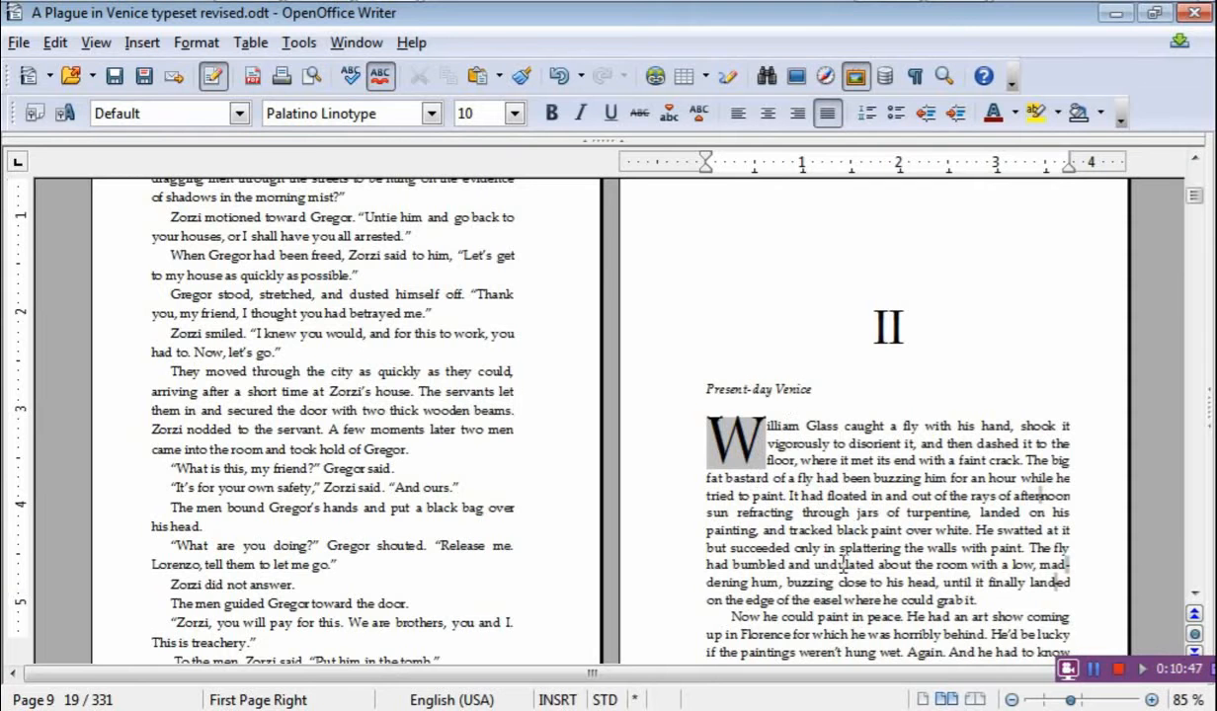
- Examine how the bottom lines of pages 8 and 9 compare, and how the paragraph beginning "His dog, a fat corgi" breaks onto page 10
{"action": "scroll", "coordinate": [822, 509], "scroll_direction": "down", "scroll_amount": 2}
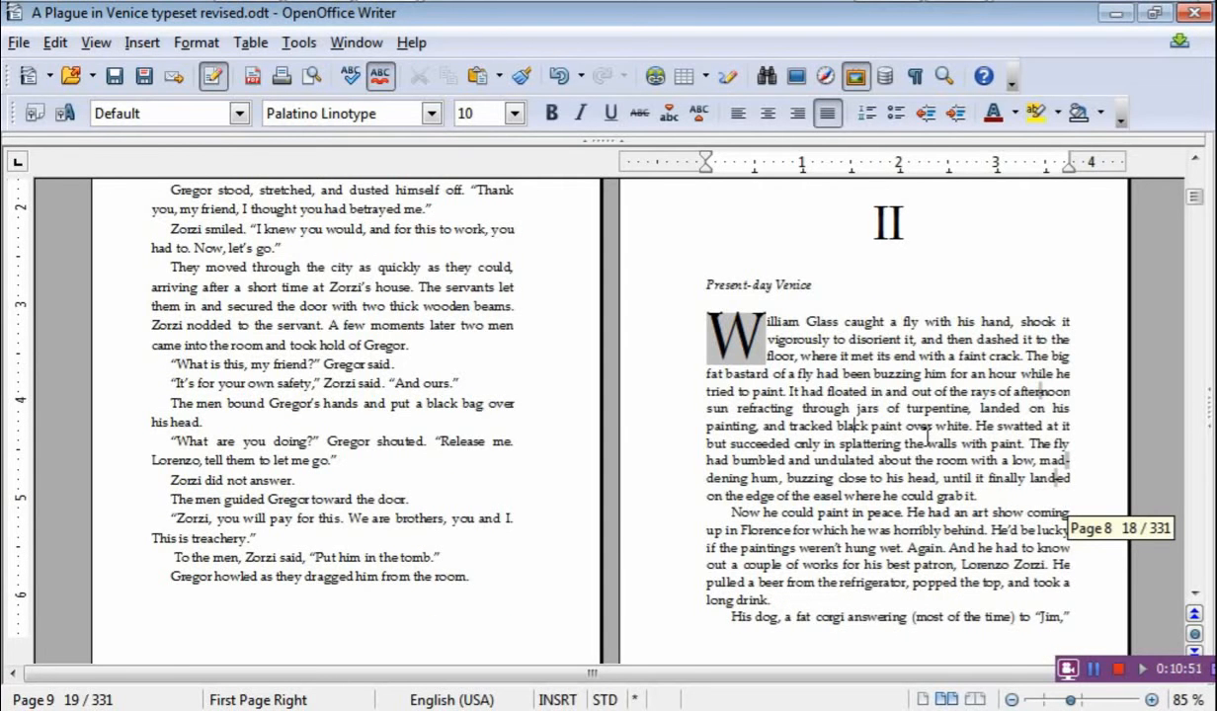
{"action": "scroll", "coordinate": [867, 444], "scroll_direction": "up", "scroll_amount": 3}
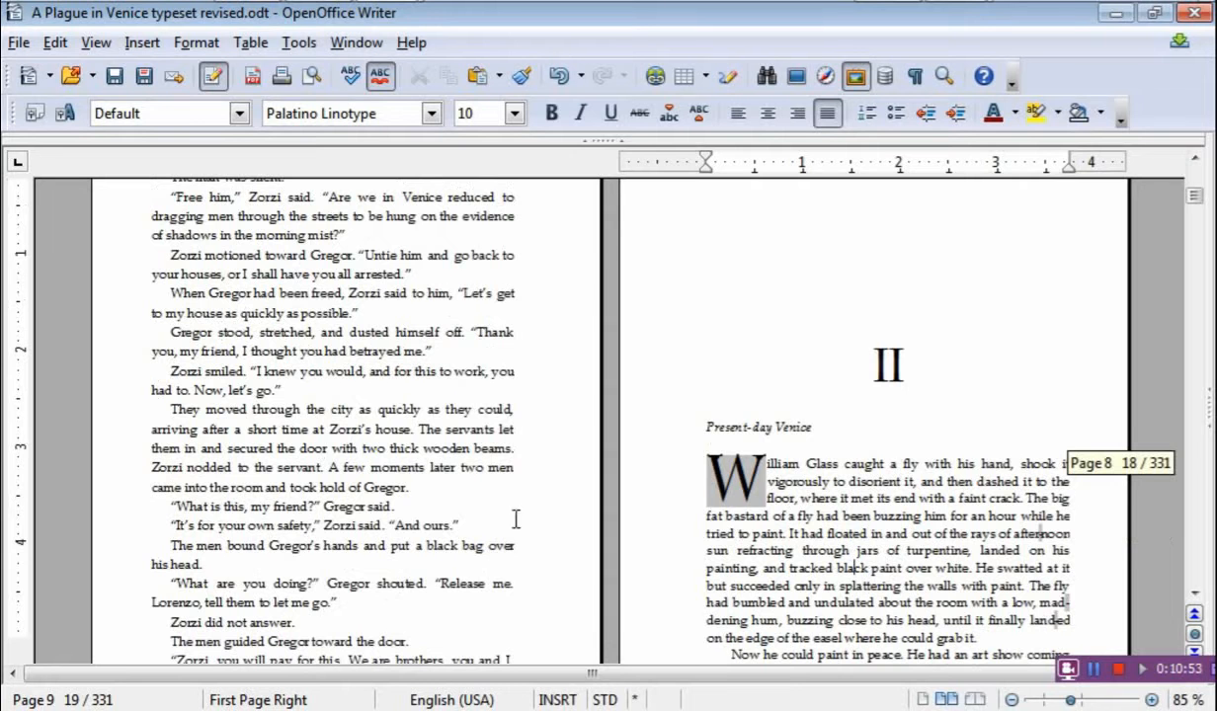
{"action": "scroll", "coordinate": [867, 479], "scroll_direction": "down", "scroll_amount": 2}
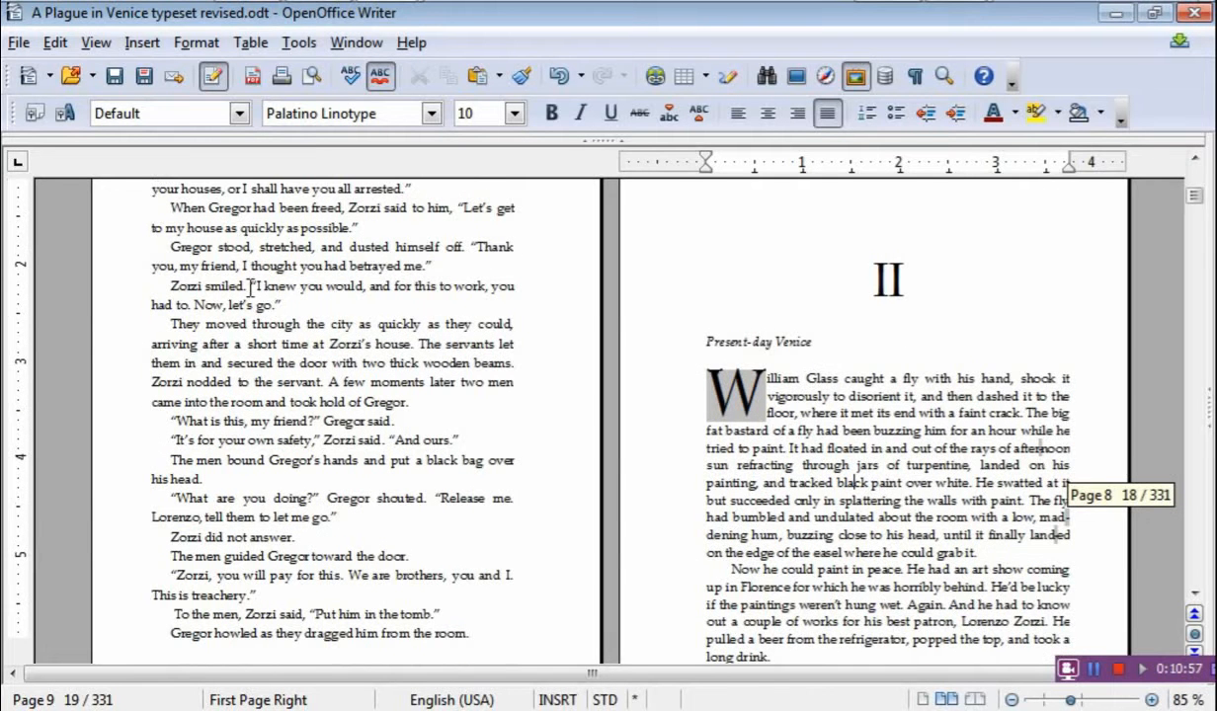
{"action": "scroll", "coordinate": [318, 338], "scroll_direction": "down", "scroll_amount": 2}
{"action": "scroll", "coordinate": [318, 338], "scroll_direction": "down", "scroll_amount": 3}
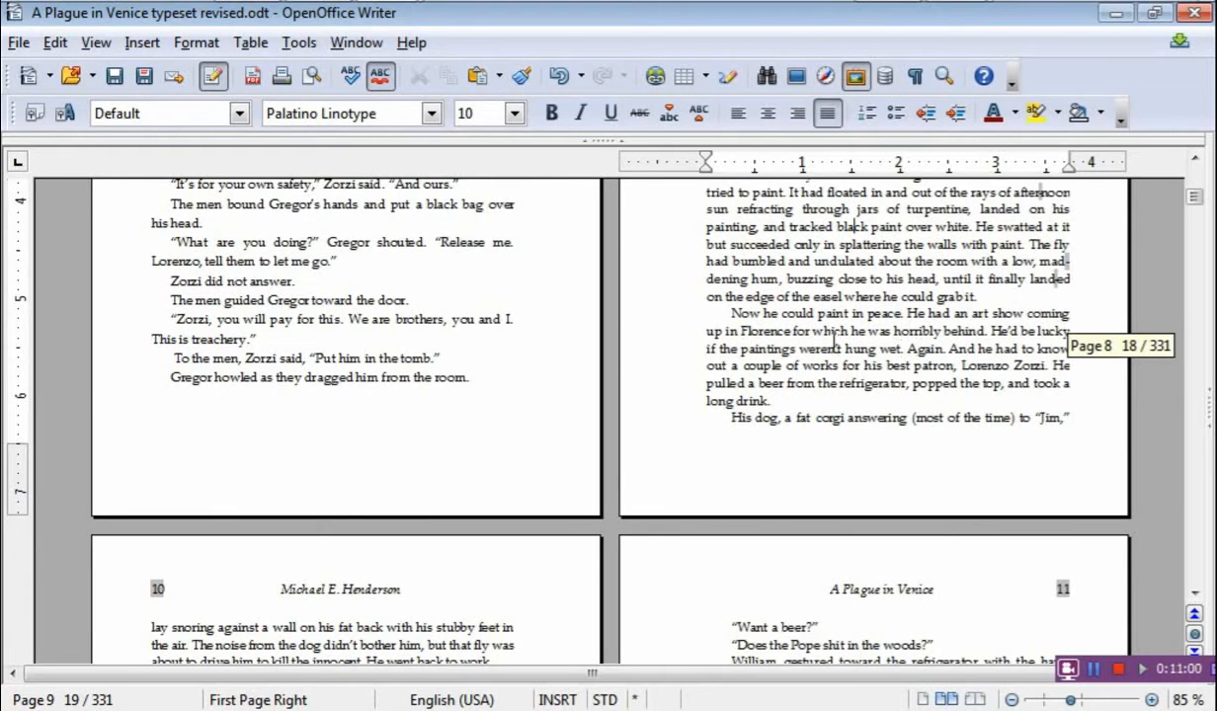
{"action": "scroll", "coordinate": [802, 314], "scroll_direction": "down", "scroll_amount": 5}
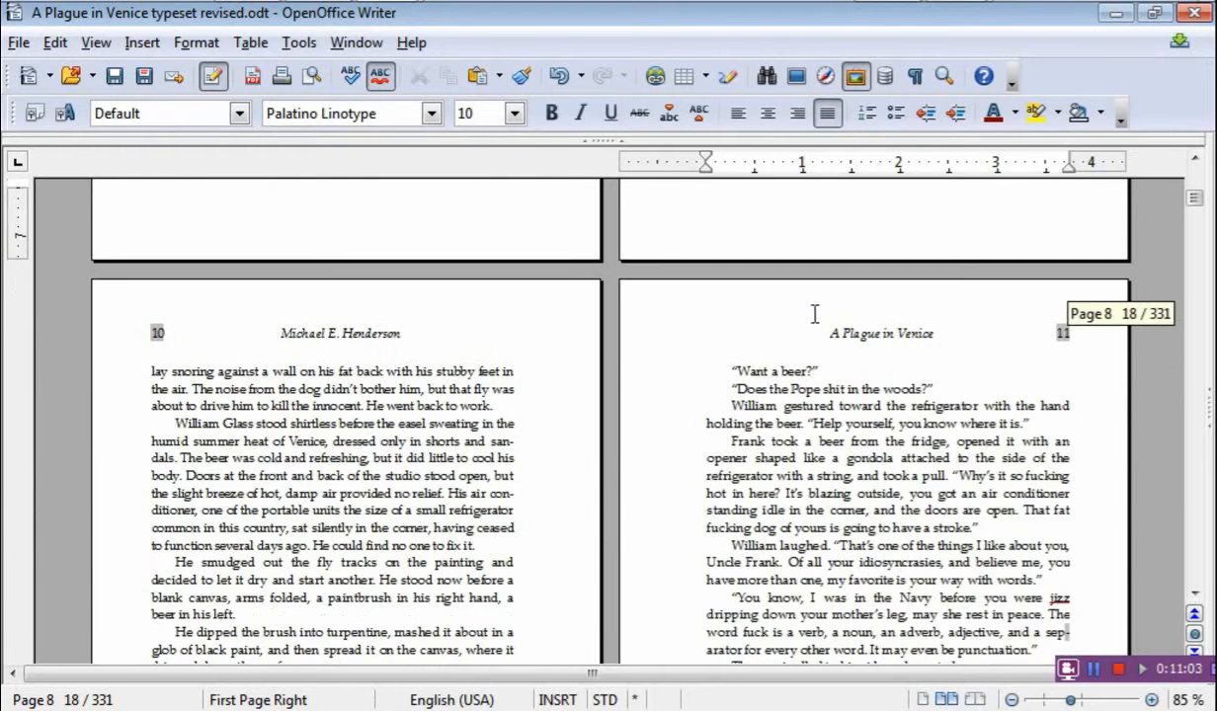
{"action": "scroll", "coordinate": [741, 425], "scroll_direction": "up", "scroll_amount": 5}
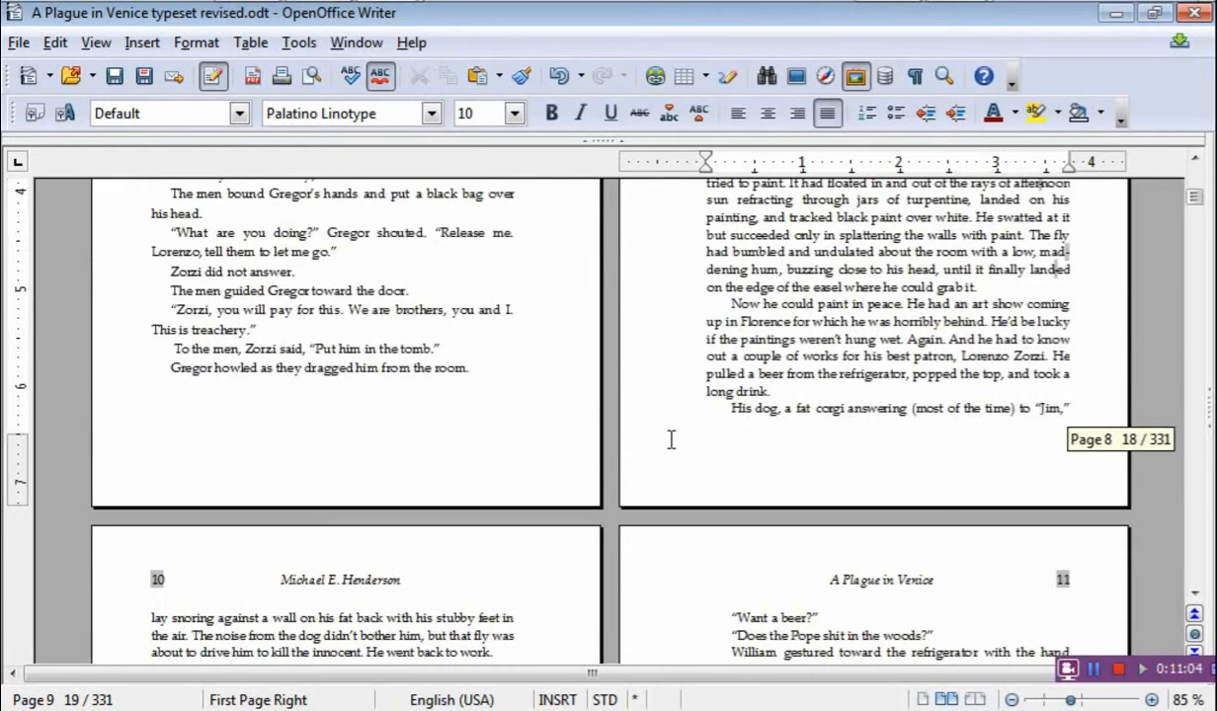
{"action": "scroll", "coordinate": [752, 348], "scroll_direction": "up", "scroll_amount": 2}
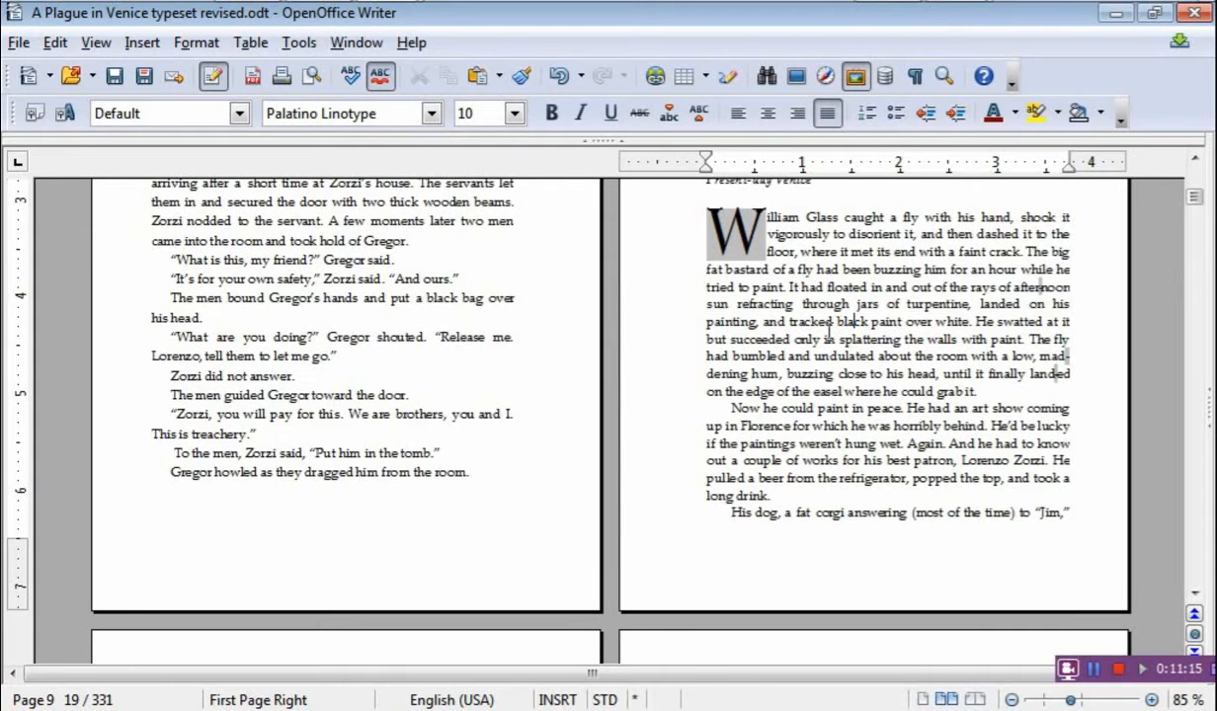
{"action": "scroll", "coordinate": [828, 335], "scroll_direction": "down", "scroll_amount": 1}
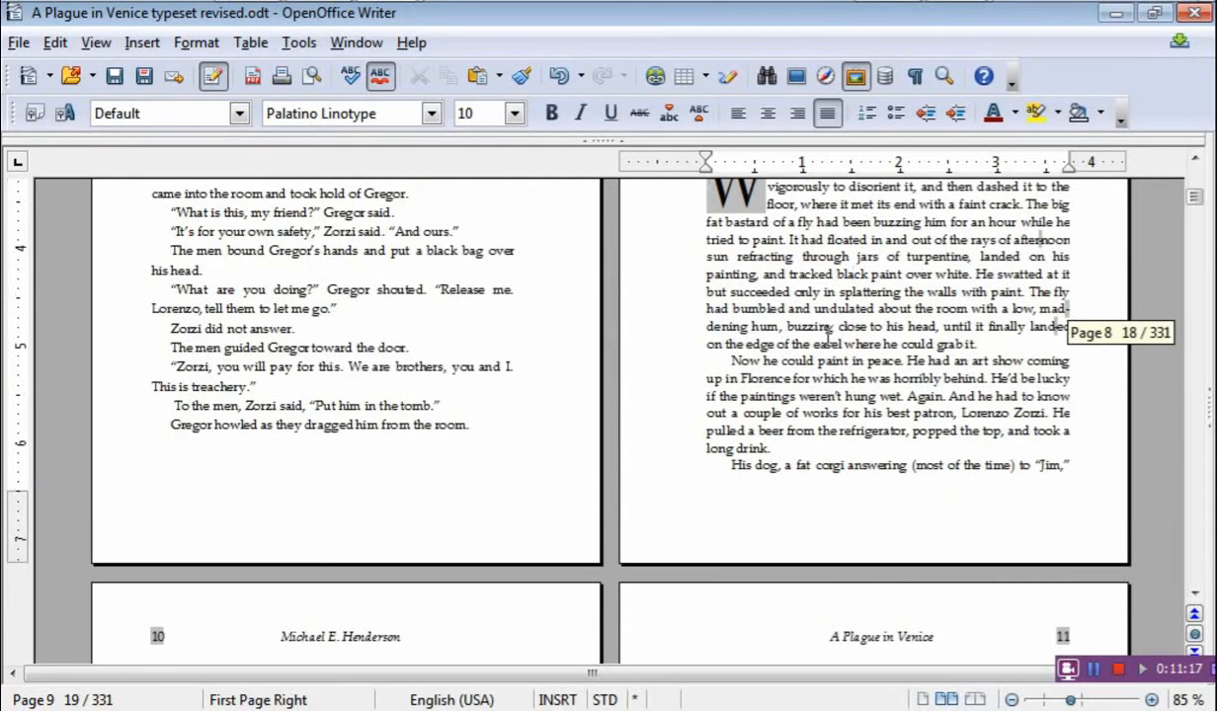
{"action": "scroll", "coordinate": [828, 335], "scroll_direction": "down", "scroll_amount": 1}
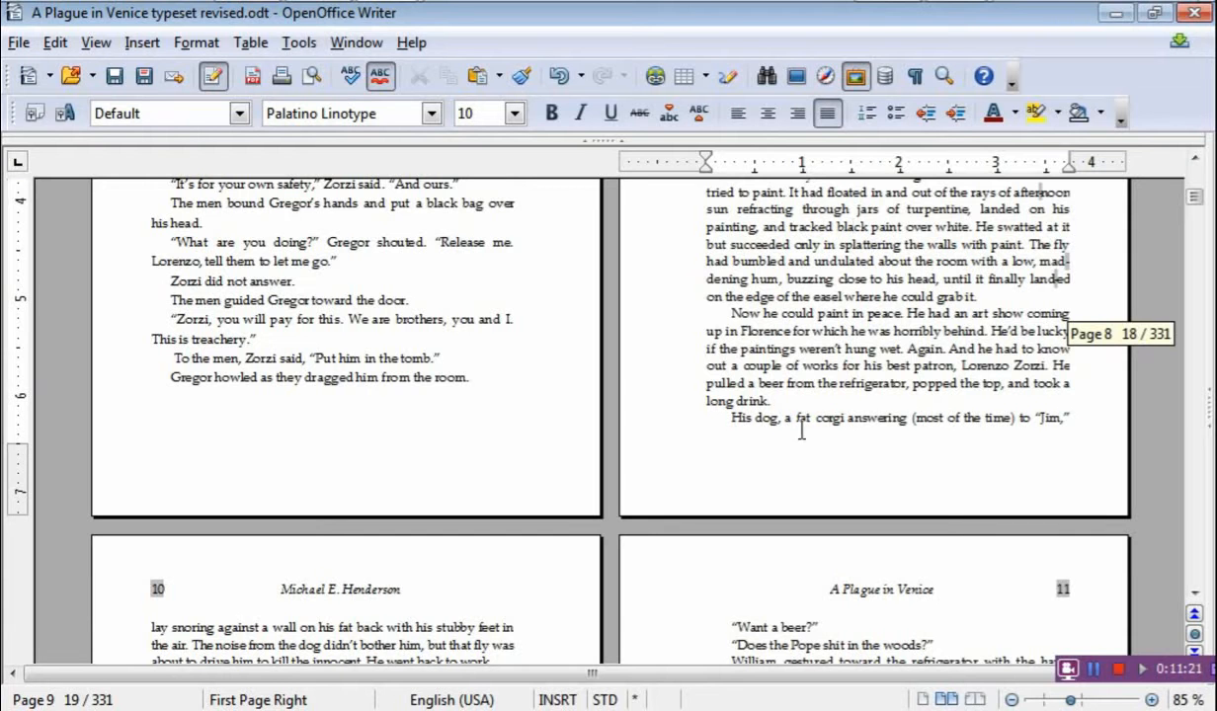
{"action": "scroll", "coordinate": [790, 427], "scroll_direction": "down", "scroll_amount": 1}
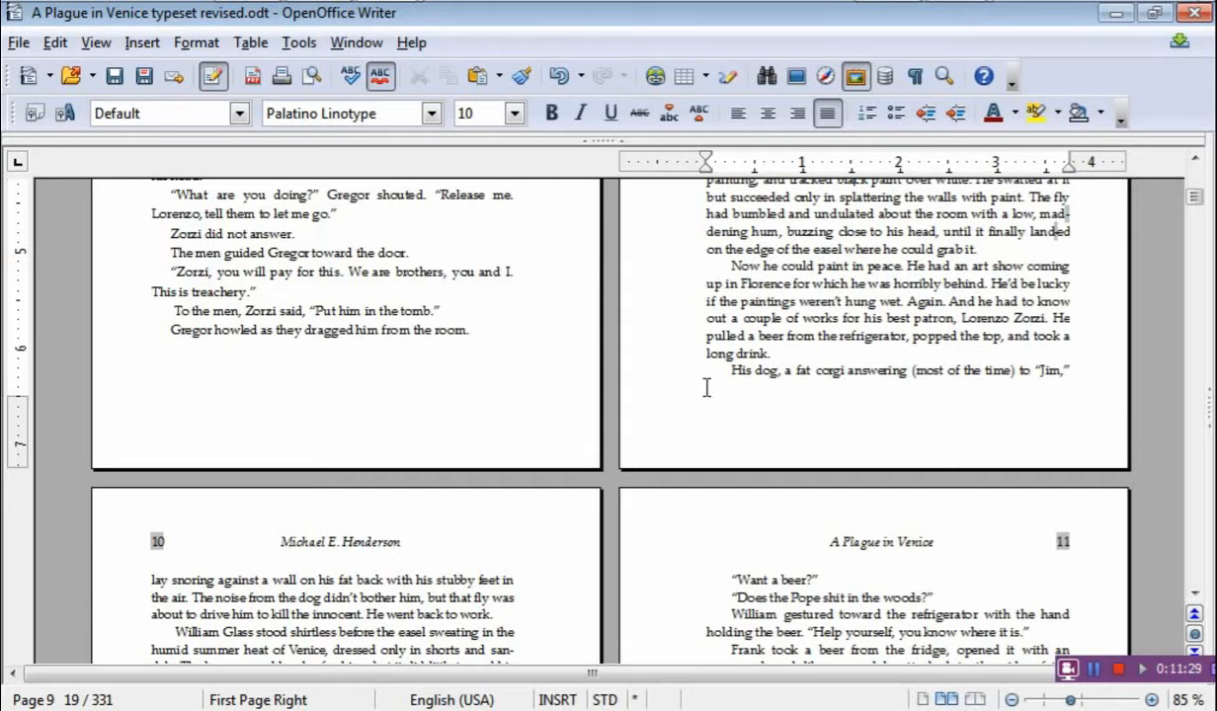
{"action": "scroll", "coordinate": [709, 388], "scroll_direction": "up", "scroll_amount": 3}
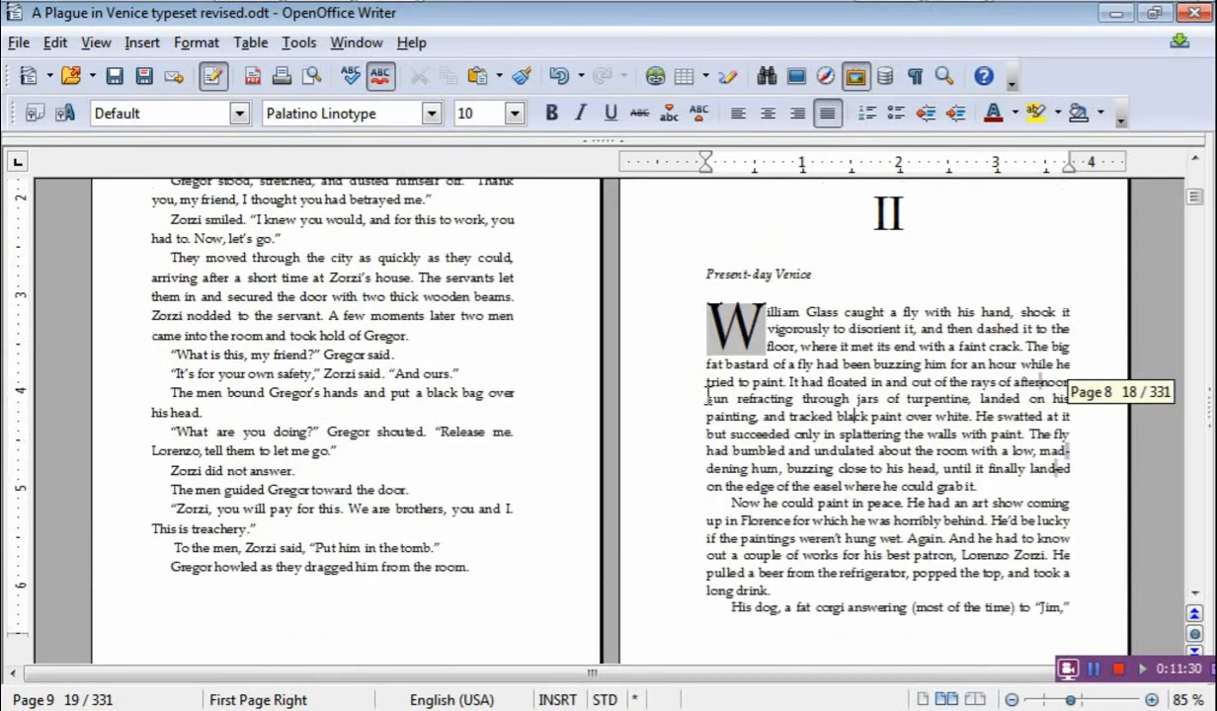
{"action": "scroll", "coordinate": [706, 393], "scroll_direction": "down", "scroll_amount": 1}
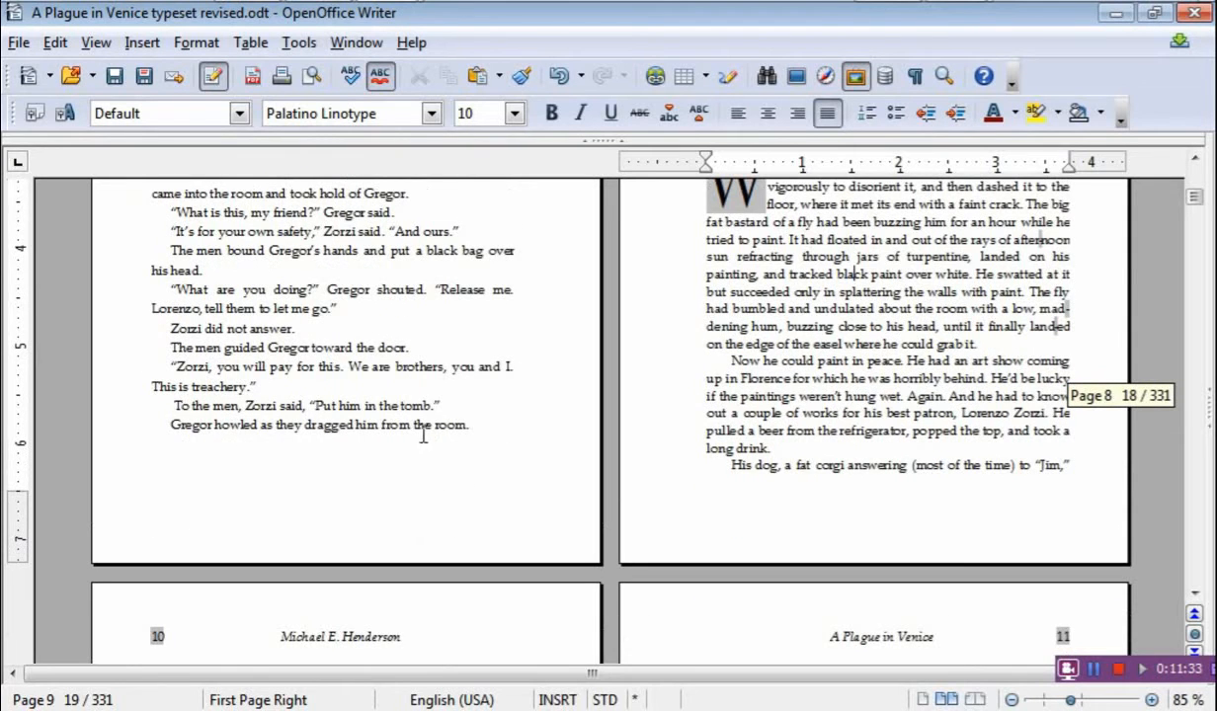
{"action": "scroll", "coordinate": [420, 435], "scroll_direction": "up", "scroll_amount": 6}
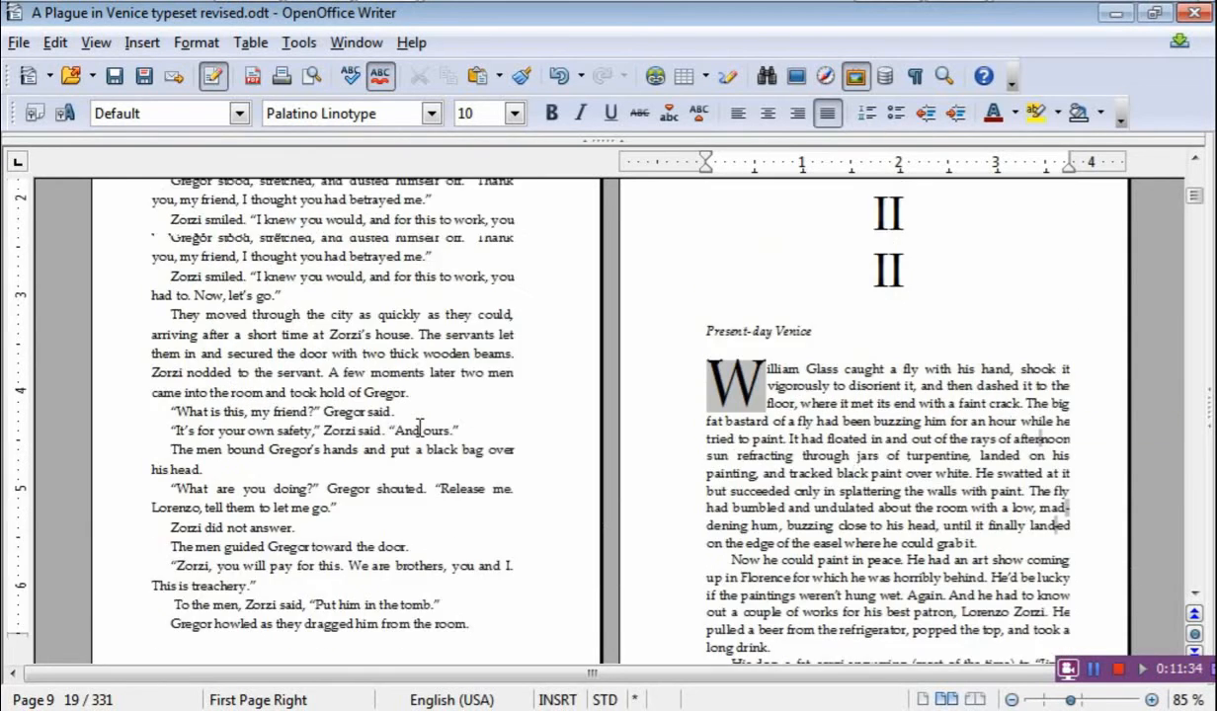
{"action": "scroll", "coordinate": [419, 428], "scroll_direction": "down", "scroll_amount": 5}
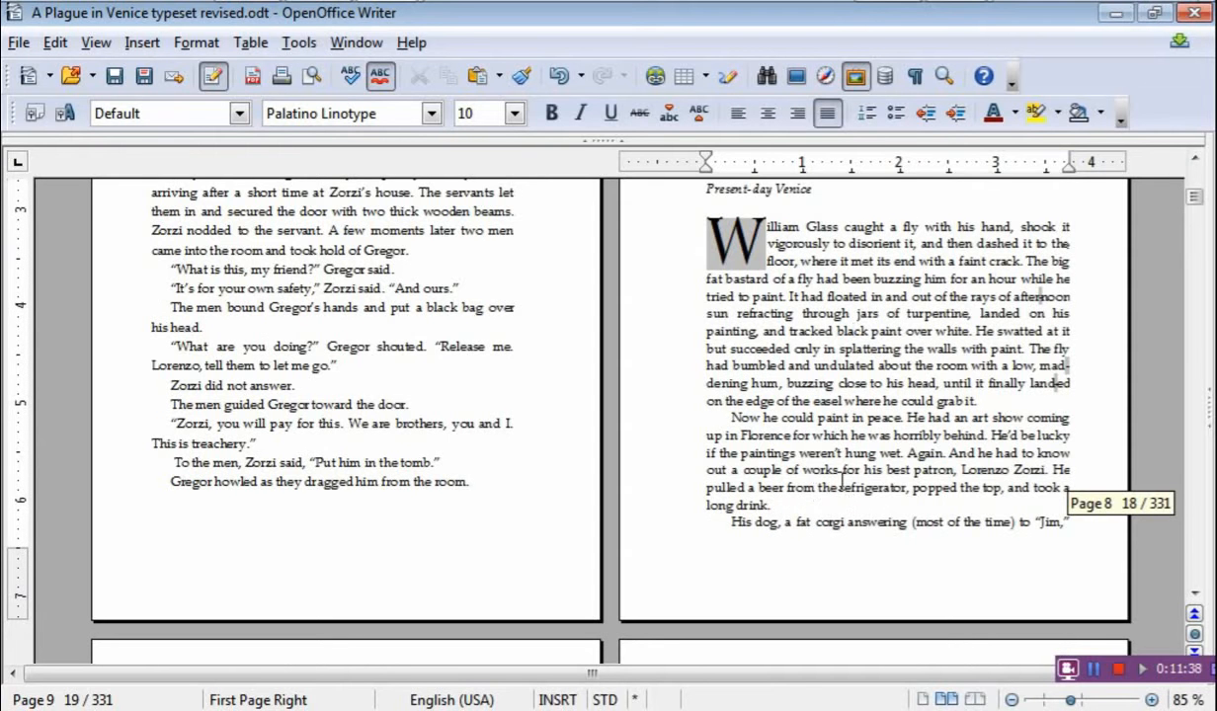
- Delete one blank line above the chapter heading "II" on page 9, and check the text reflow at the bottom of the page
{"action": "scroll", "coordinate": [839, 470], "scroll_direction": "up", "scroll_amount": 7}
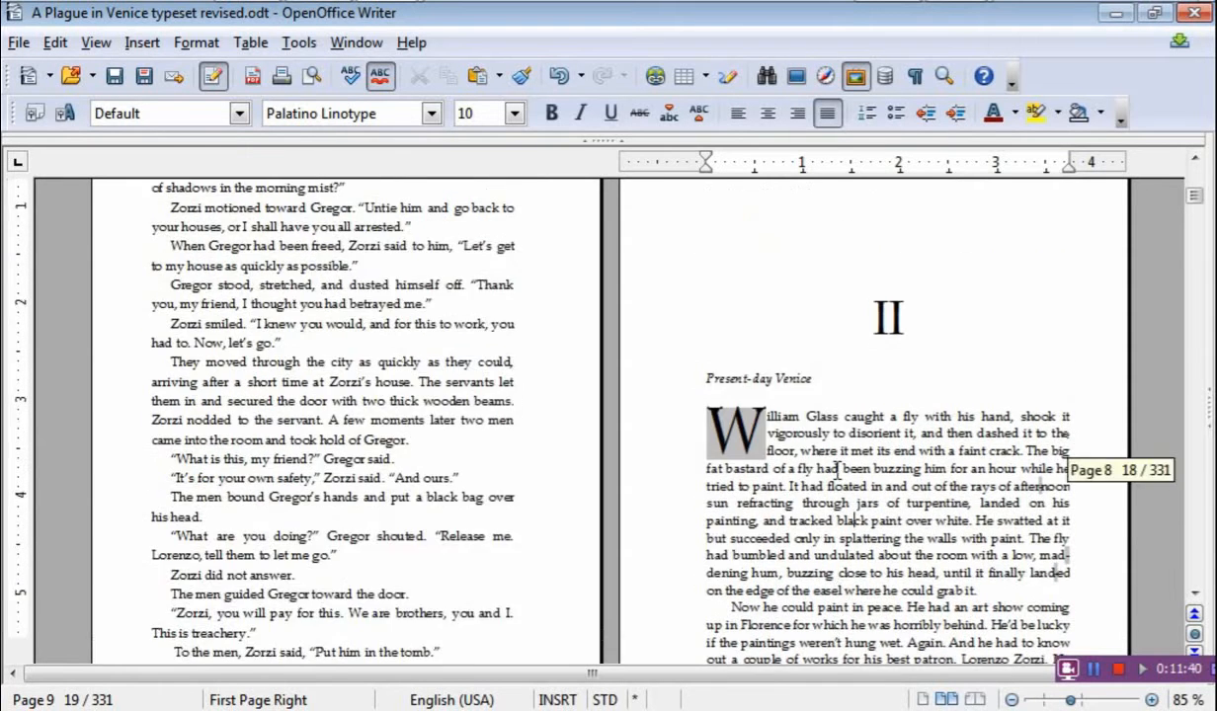
{"action": "left_click", "coordinate": [822, 437]}
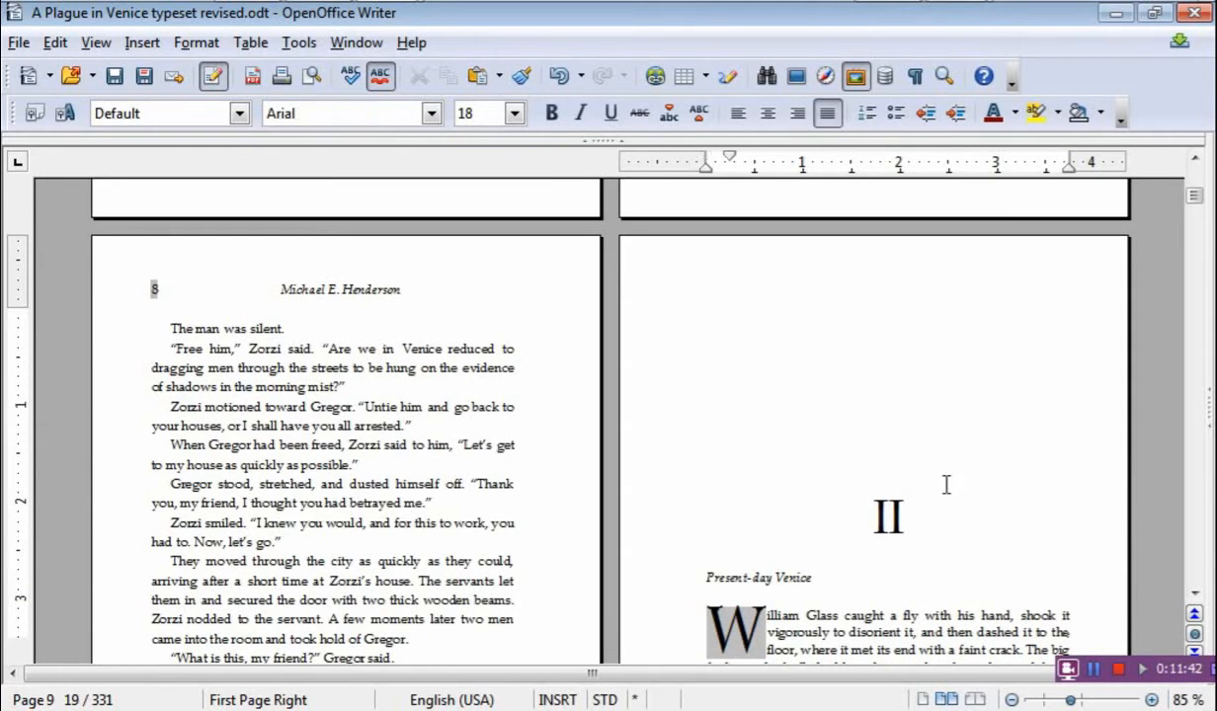
{"action": "scroll", "coordinate": [938, 484], "scroll_direction": "down", "scroll_amount": 1}
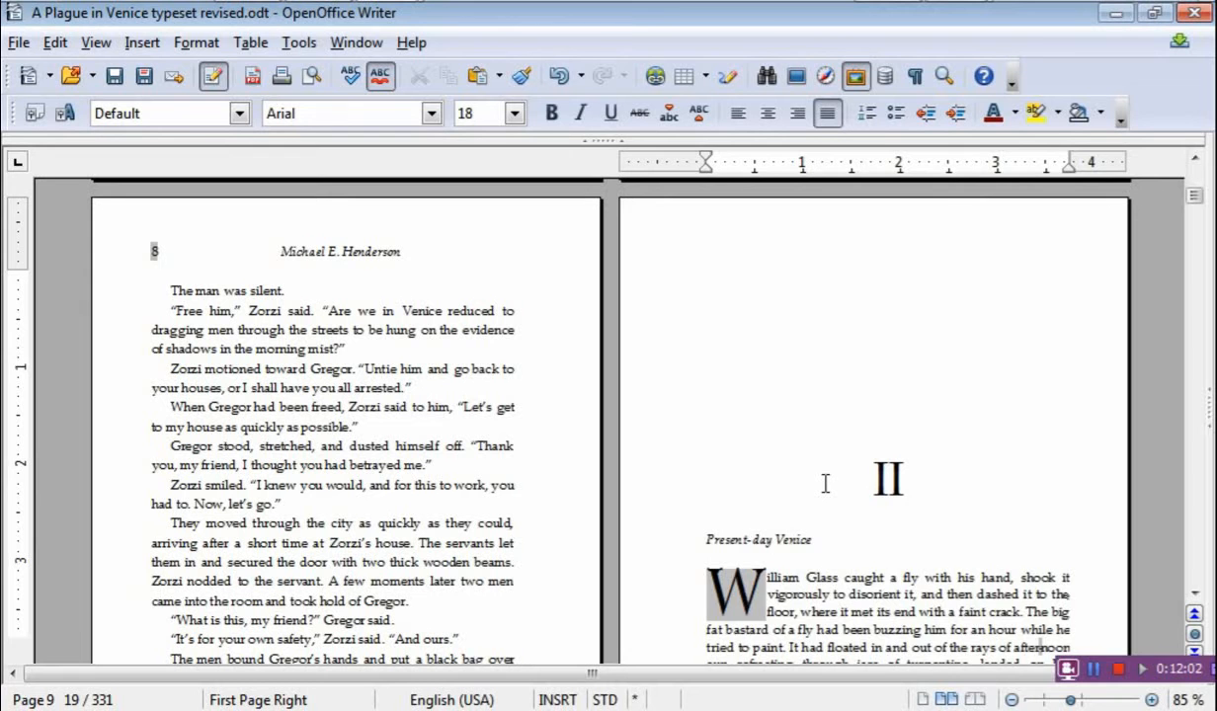
{"action": "key", "text": "BackSpace"}
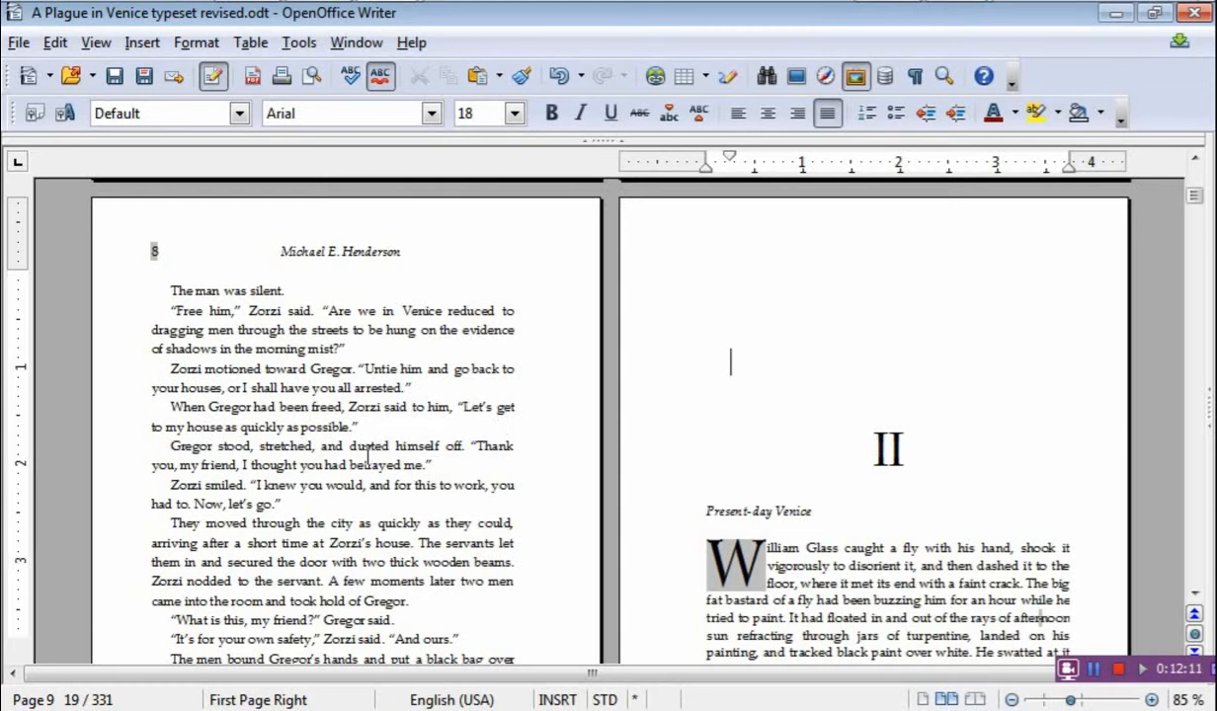
{"action": "scroll", "coordinate": [474, 408], "scroll_direction": "down", "scroll_amount": 1}
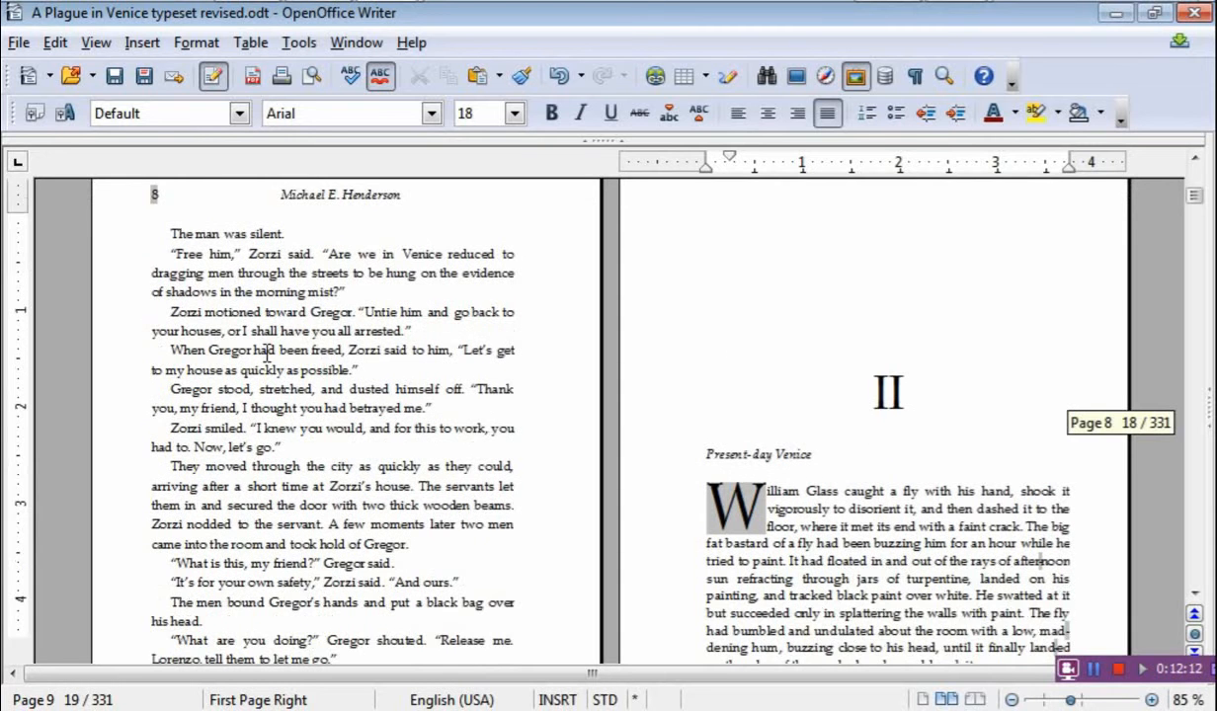
{"action": "scroll", "coordinate": [301, 388], "scroll_direction": "down", "scroll_amount": 3}
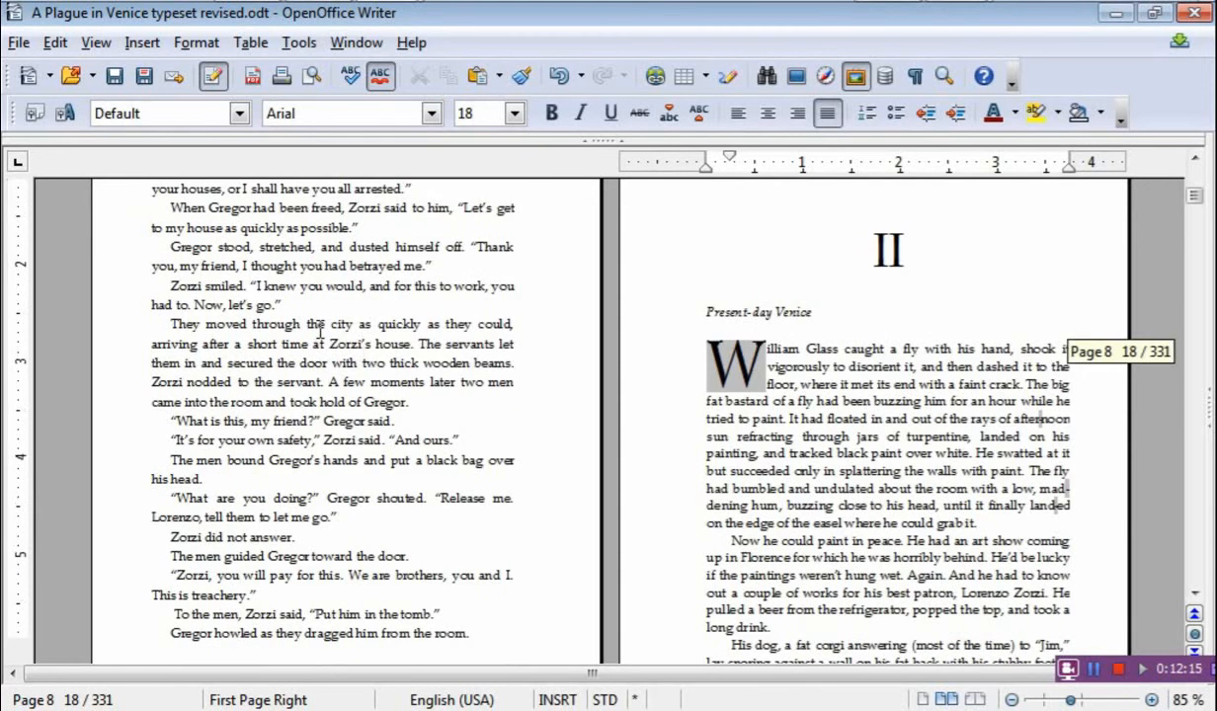
{"action": "scroll", "coordinate": [842, 268], "scroll_direction": "down", "scroll_amount": 2}
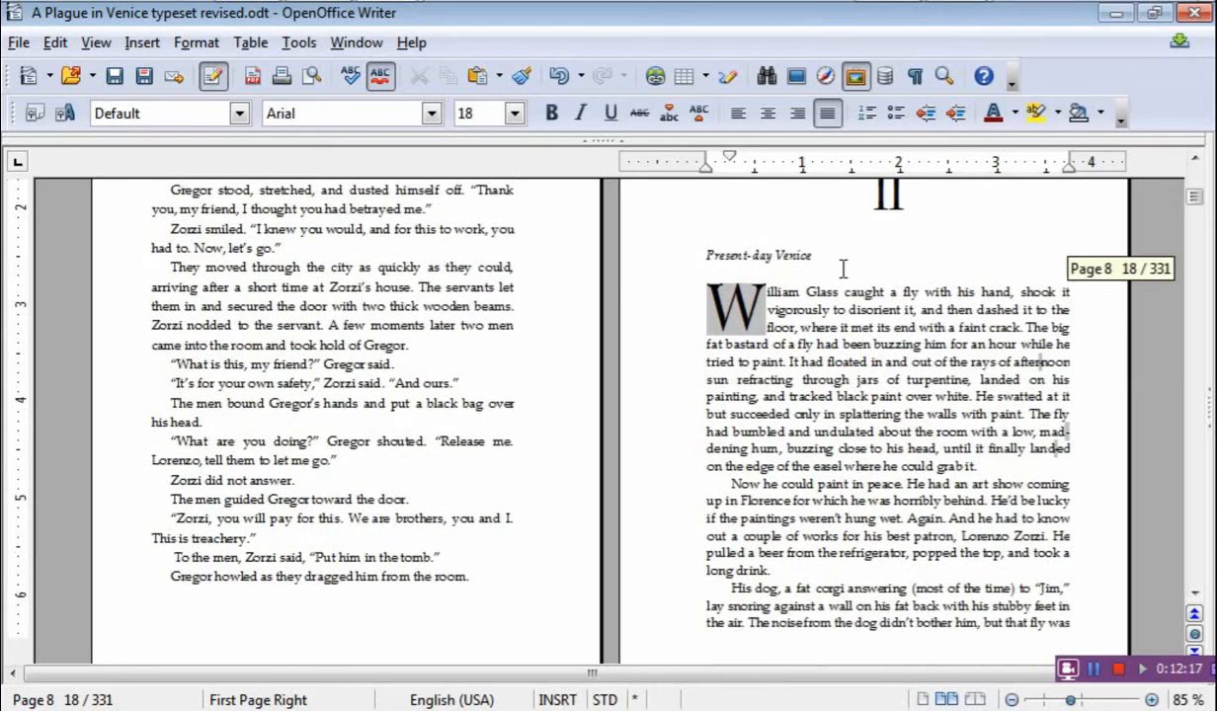
{"action": "scroll", "coordinate": [842, 270], "scroll_direction": "up", "scroll_amount": 4}
{"action": "scroll", "coordinate": [841, 269], "scroll_direction": "up", "scroll_amount": 1}
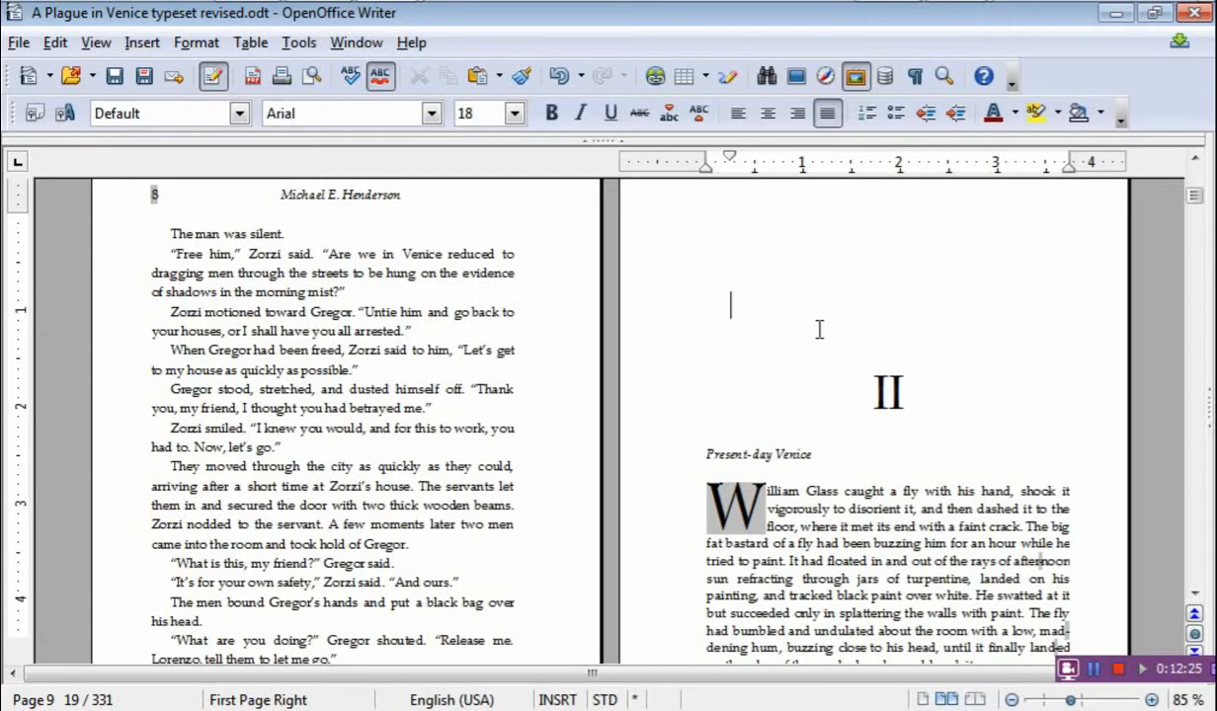
{"action": "scroll", "coordinate": [819, 329], "scroll_direction": "down", "scroll_amount": 8}
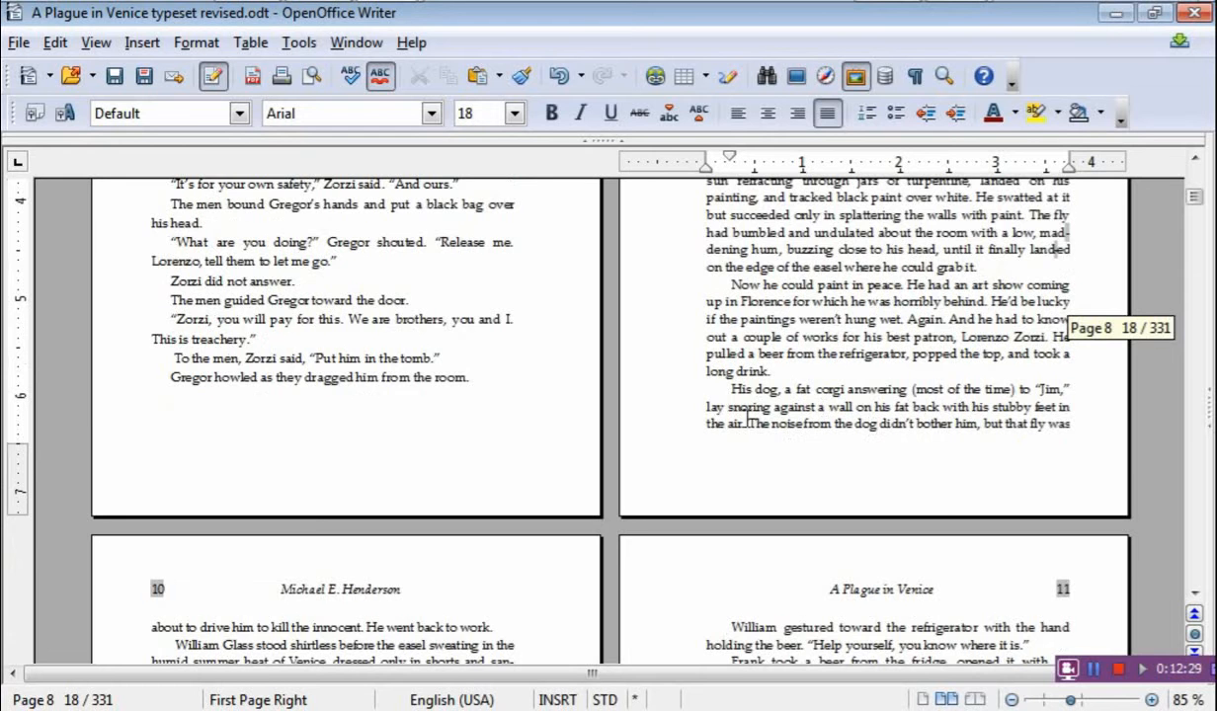
- Restore the blank line above the chapter heading "II" on page 9, and check how the text breaks onto page 10
{"action": "scroll", "coordinate": [715, 455], "scroll_direction": "down", "scroll_amount": 2}
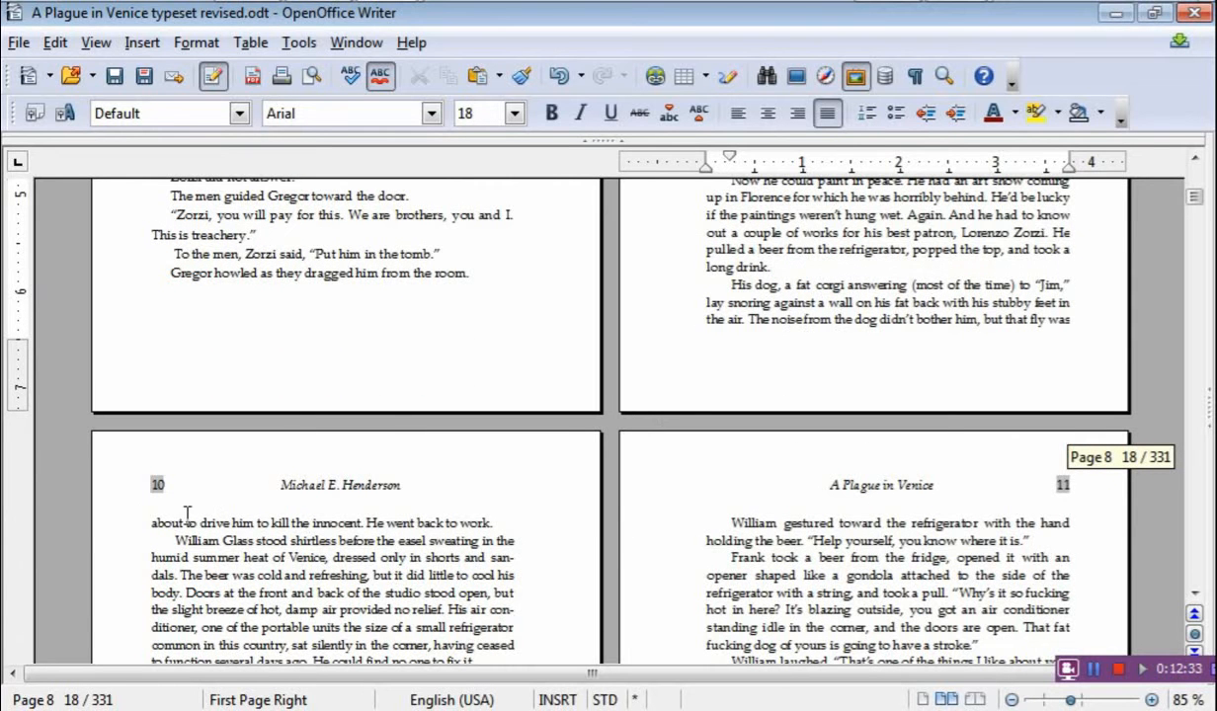
{"action": "scroll", "coordinate": [824, 383], "scroll_direction": "up", "scroll_amount": 10}
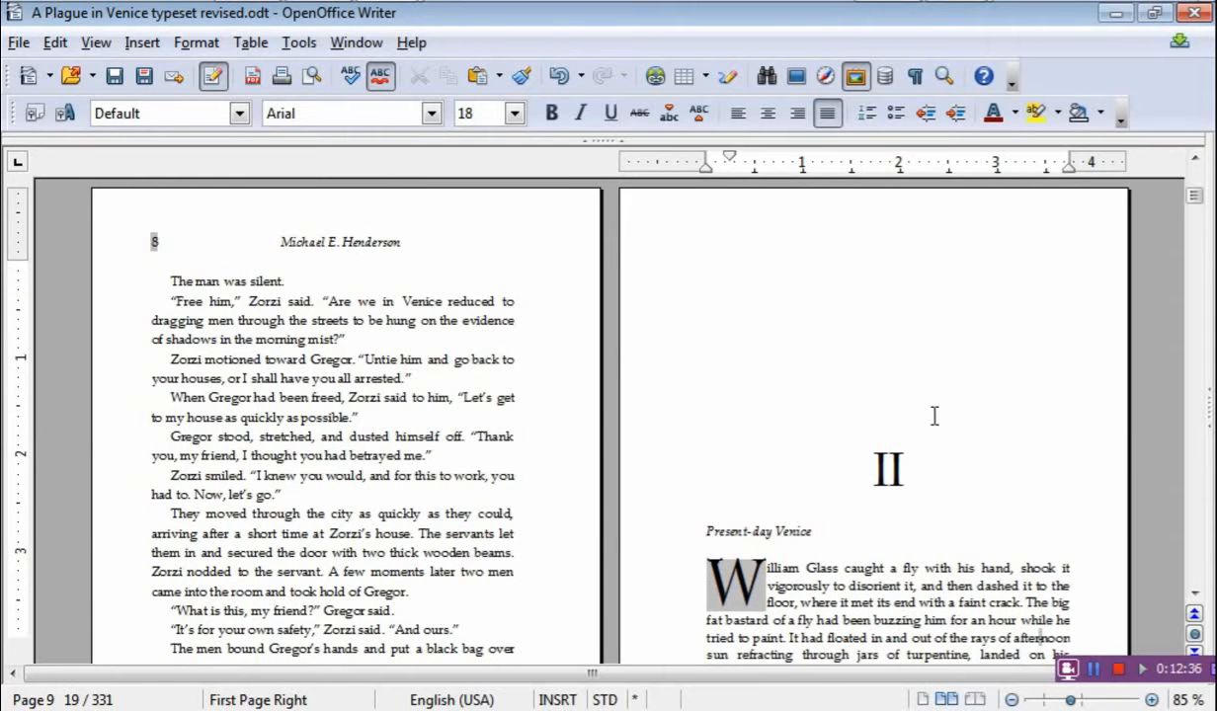
{"action": "scroll", "coordinate": [931, 413], "scroll_direction": "down", "scroll_amount": 4}
{"action": "scroll", "coordinate": [923, 434], "scroll_direction": "down", "scroll_amount": 5}
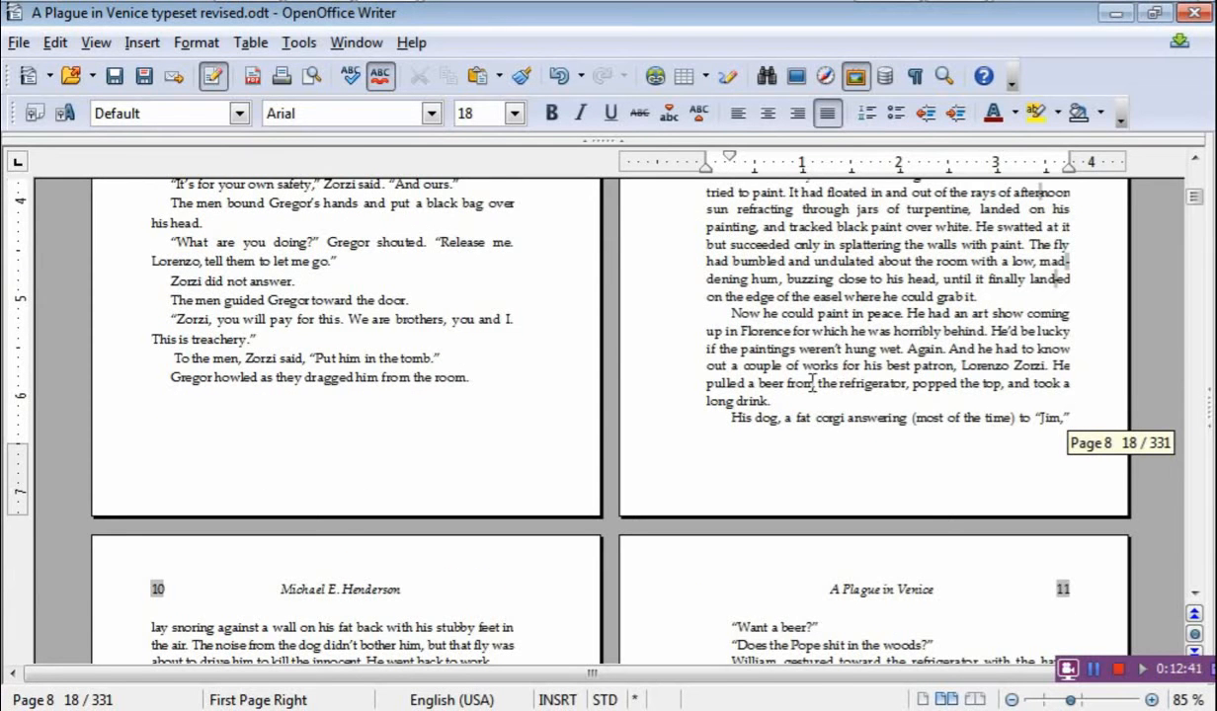
{"action": "scroll", "coordinate": [782, 368], "scroll_direction": "down", "scroll_amount": 1}
{"action": "scroll", "coordinate": [901, 374], "scroll_direction": "down", "scroll_amount": 1}
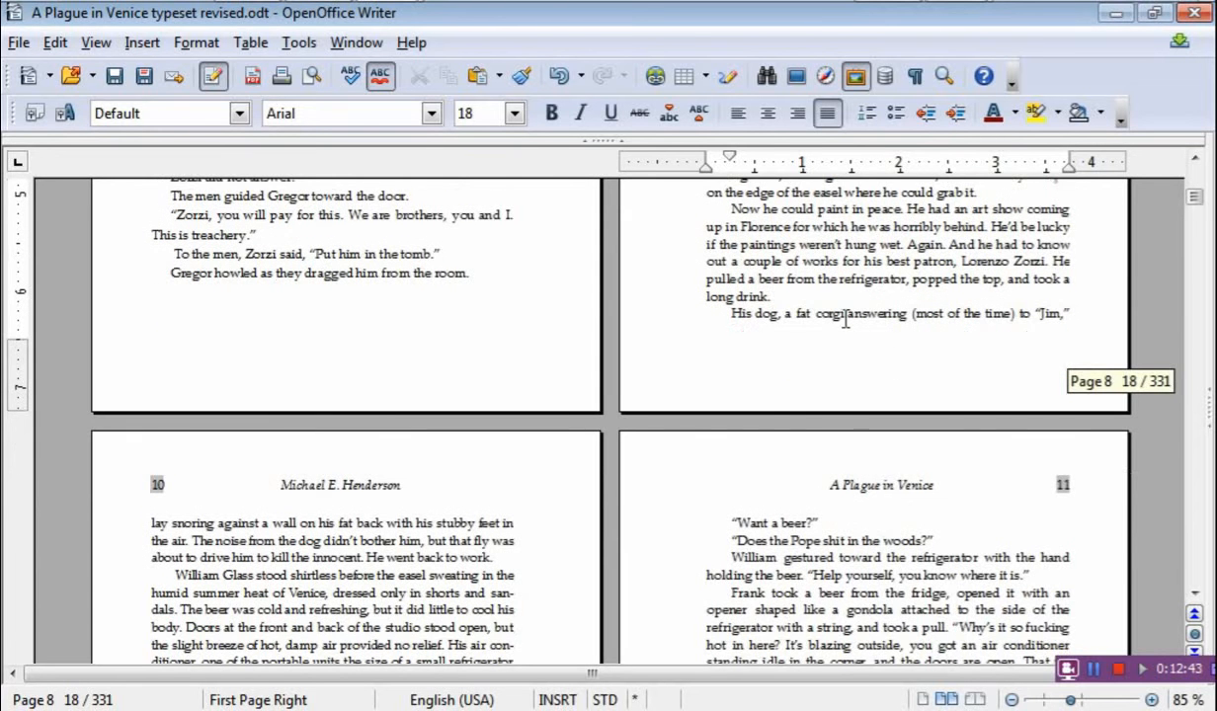
- Review the page breaks and bottom lines from page 10 through to the tops of pages 14 and 15
{"action": "scroll", "coordinate": [882, 316], "scroll_direction": "down", "scroll_amount": 5}
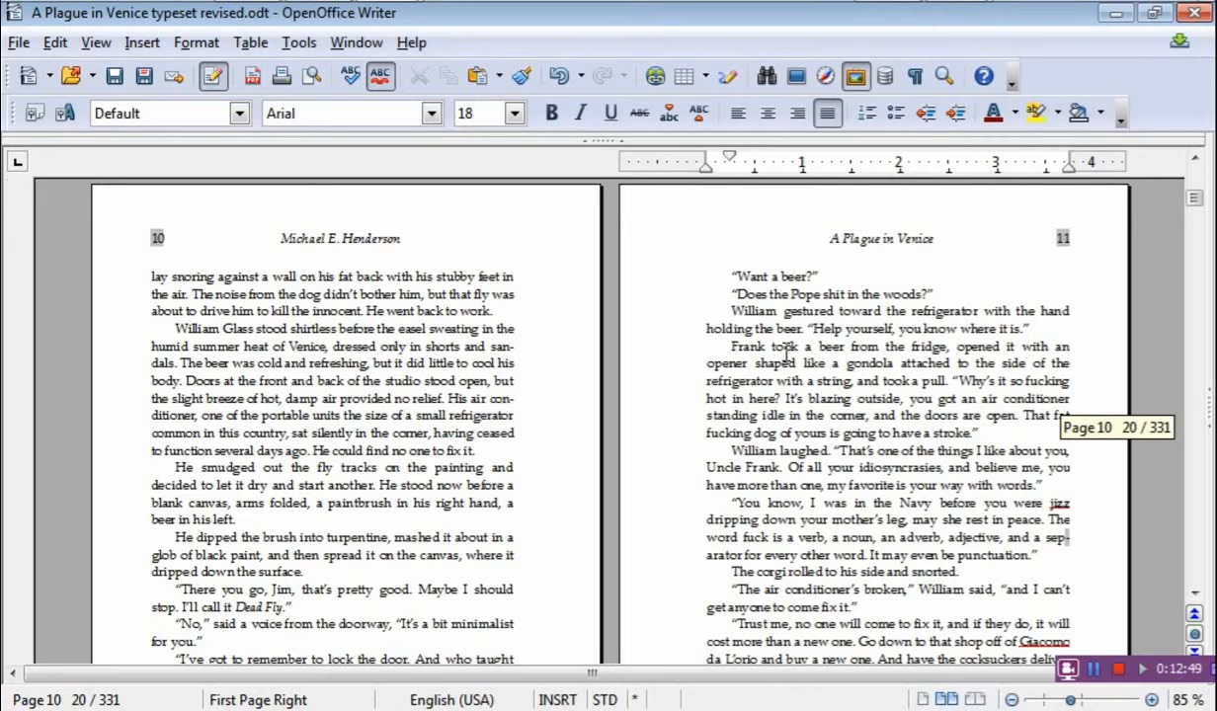
{"action": "scroll", "coordinate": [781, 350], "scroll_direction": "down", "scroll_amount": 3}
{"action": "scroll", "coordinate": [680, 354], "scroll_direction": "down", "scroll_amount": 2}
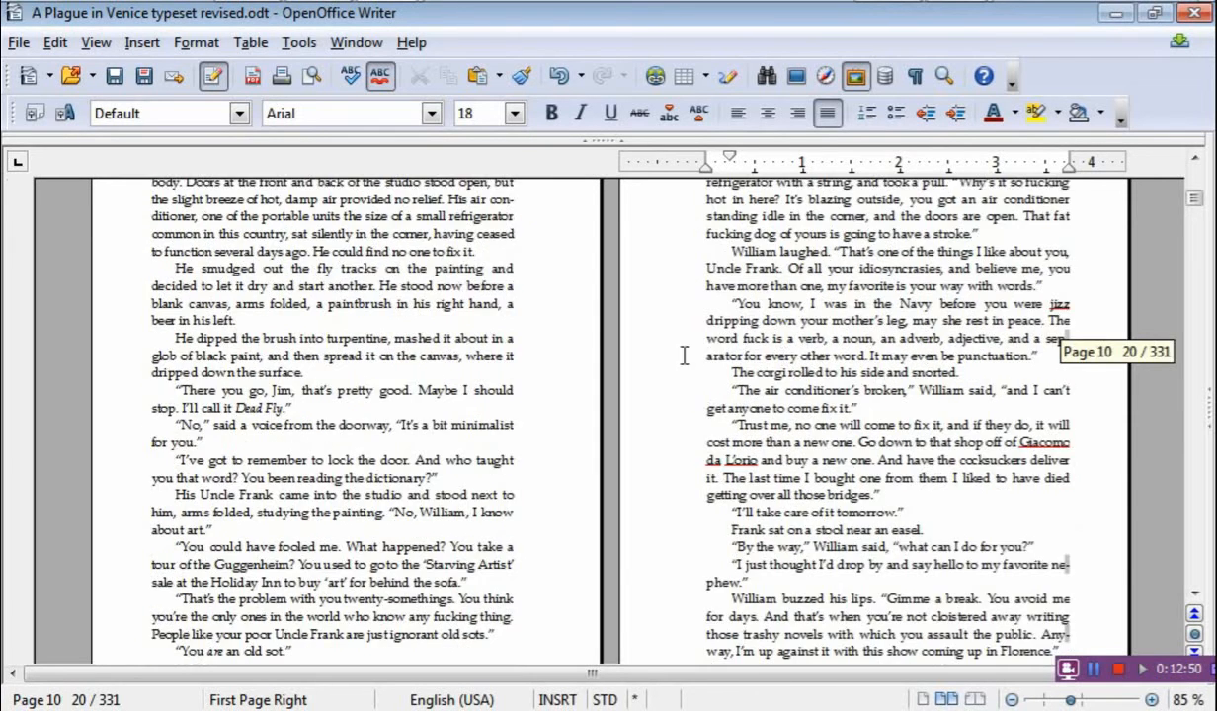
{"action": "scroll", "coordinate": [462, 326], "scroll_direction": "down", "scroll_amount": 2}
{"action": "scroll", "coordinate": [461, 326], "scroll_direction": "down", "scroll_amount": 8}
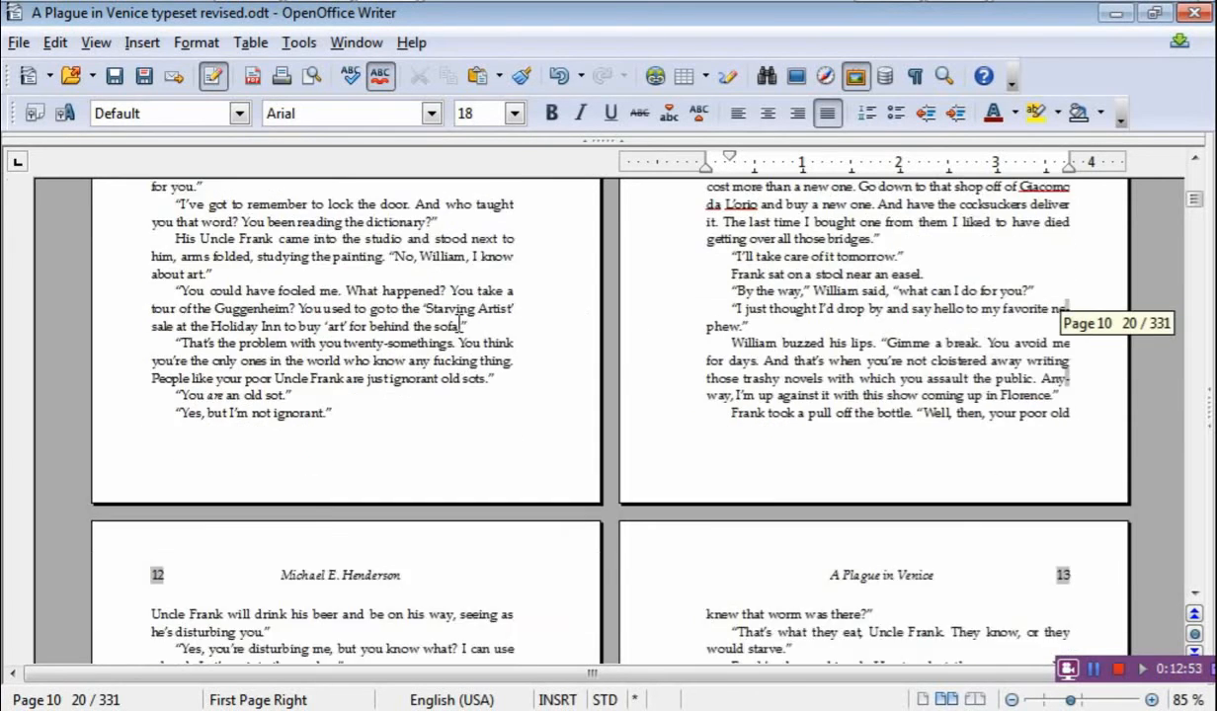
{"action": "scroll", "coordinate": [670, 370], "scroll_direction": "down", "scroll_amount": 2}
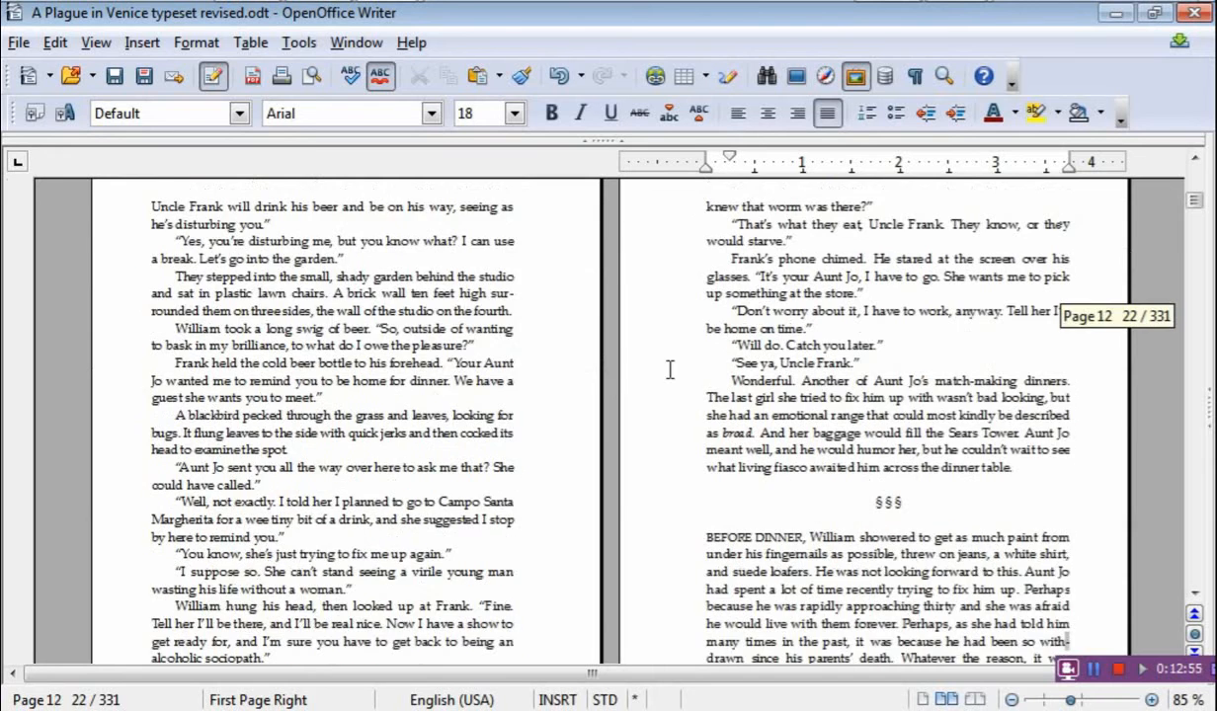
{"action": "scroll", "coordinate": [822, 390], "scroll_direction": "down", "scroll_amount": 4}
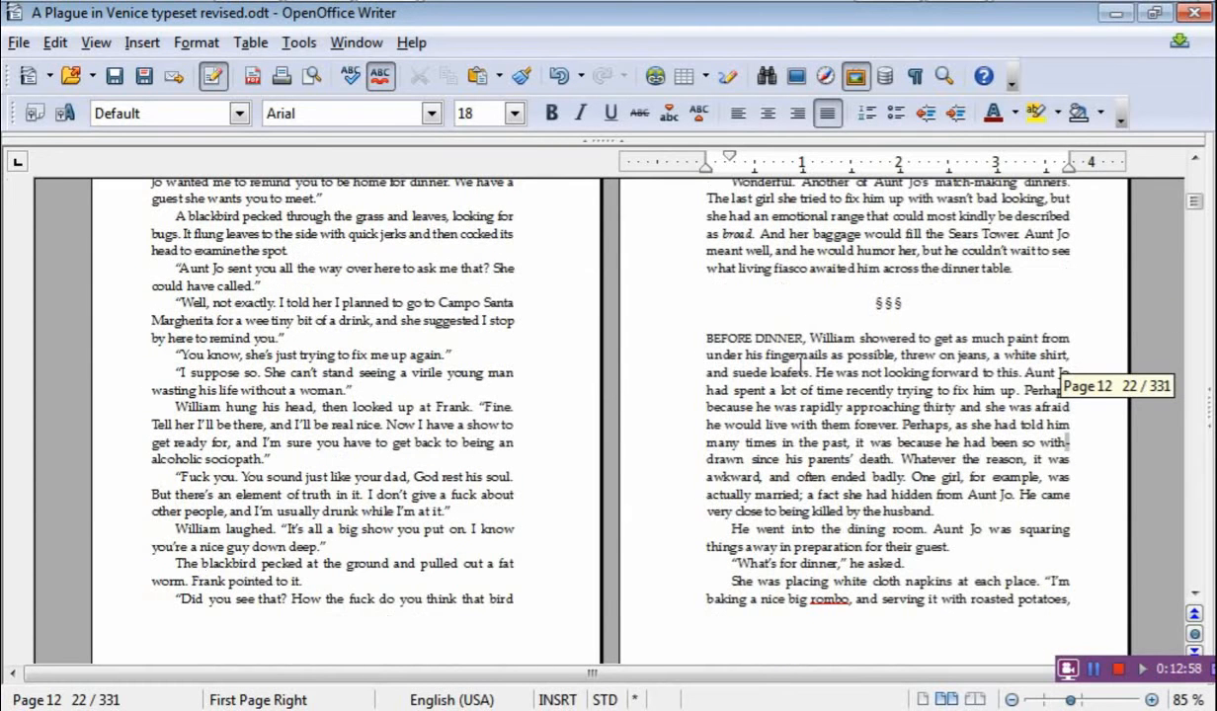
{"action": "scroll", "coordinate": [800, 369], "scroll_direction": "down", "scroll_amount": 5}
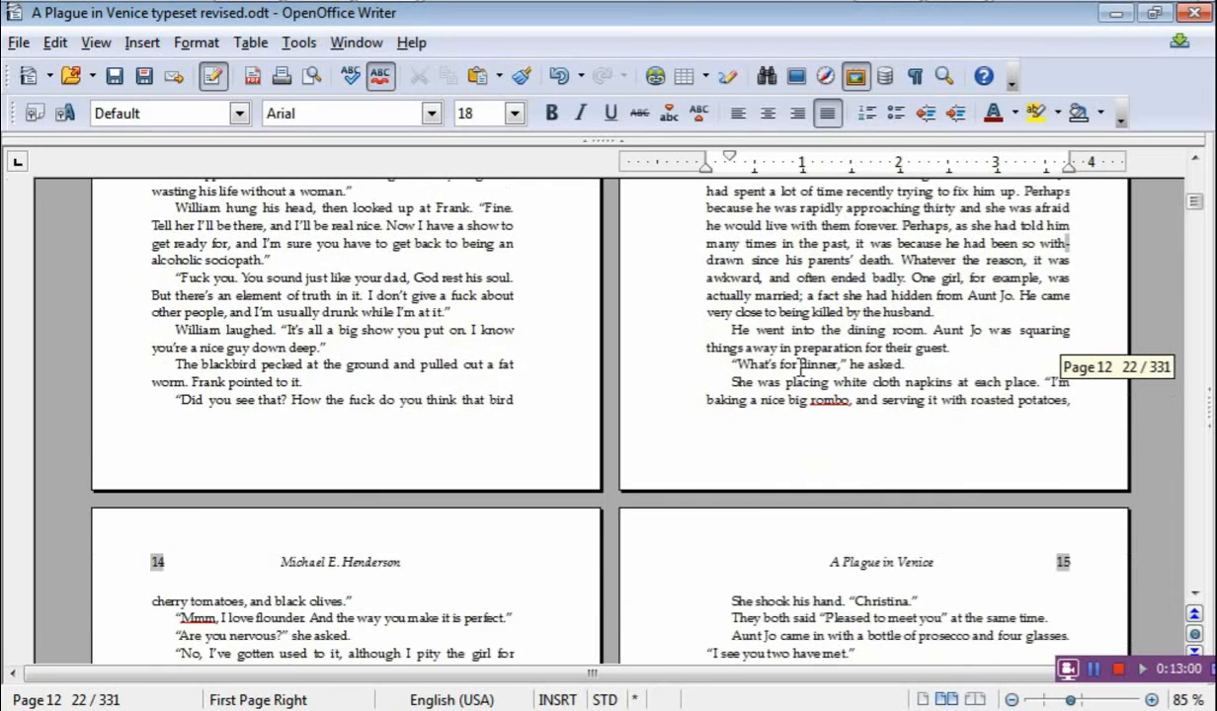
{"action": "scroll", "coordinate": [800, 369], "scroll_direction": "down", "scroll_amount": 1}
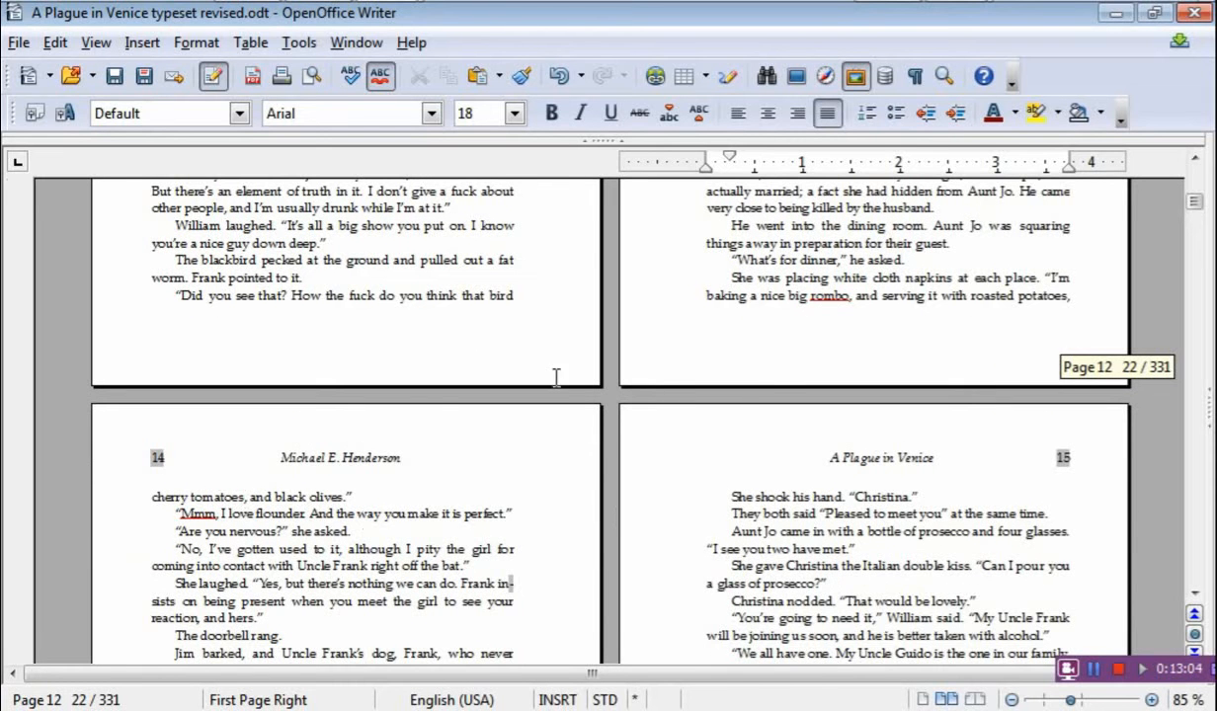
- Examine the short line "cherry tomatoes, and black olives" carried onto page 14, and look through pages 12 and 13 for paragraphs to adjust
{"action": "scroll", "coordinate": [749, 343], "scroll_direction": "up", "scroll_amount": 5}
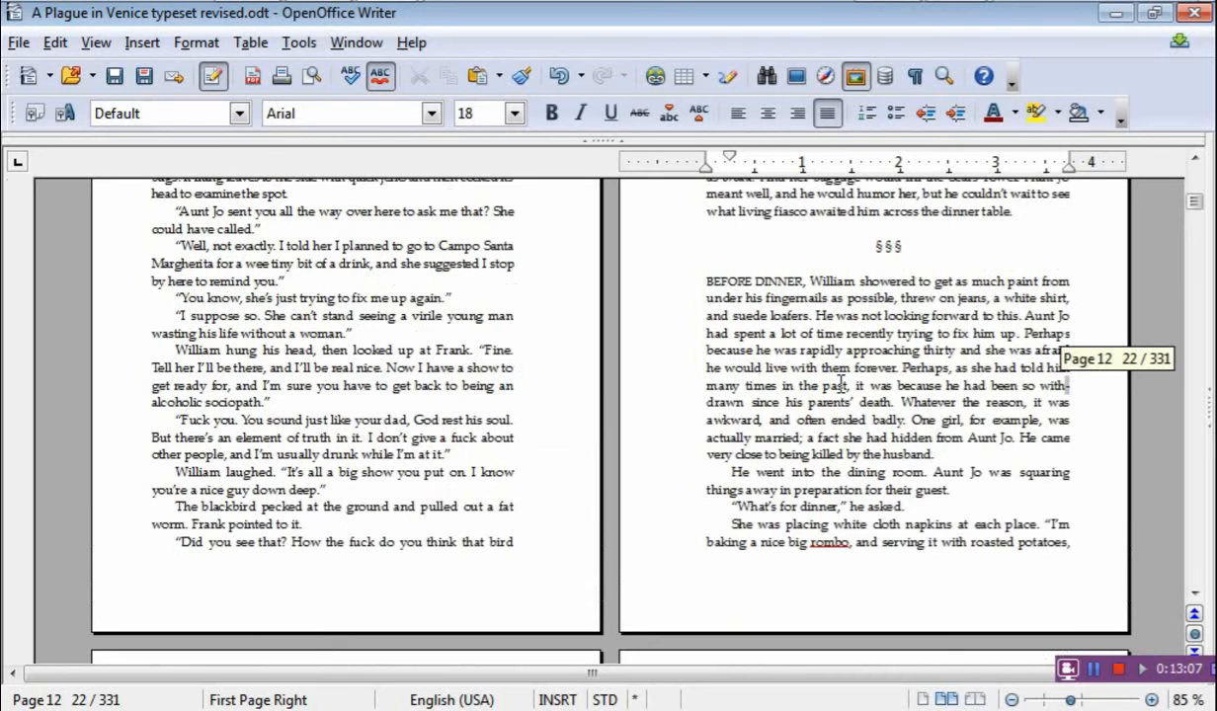
{"action": "scroll", "coordinate": [279, 385], "scroll_direction": "down", "scroll_amount": 4}
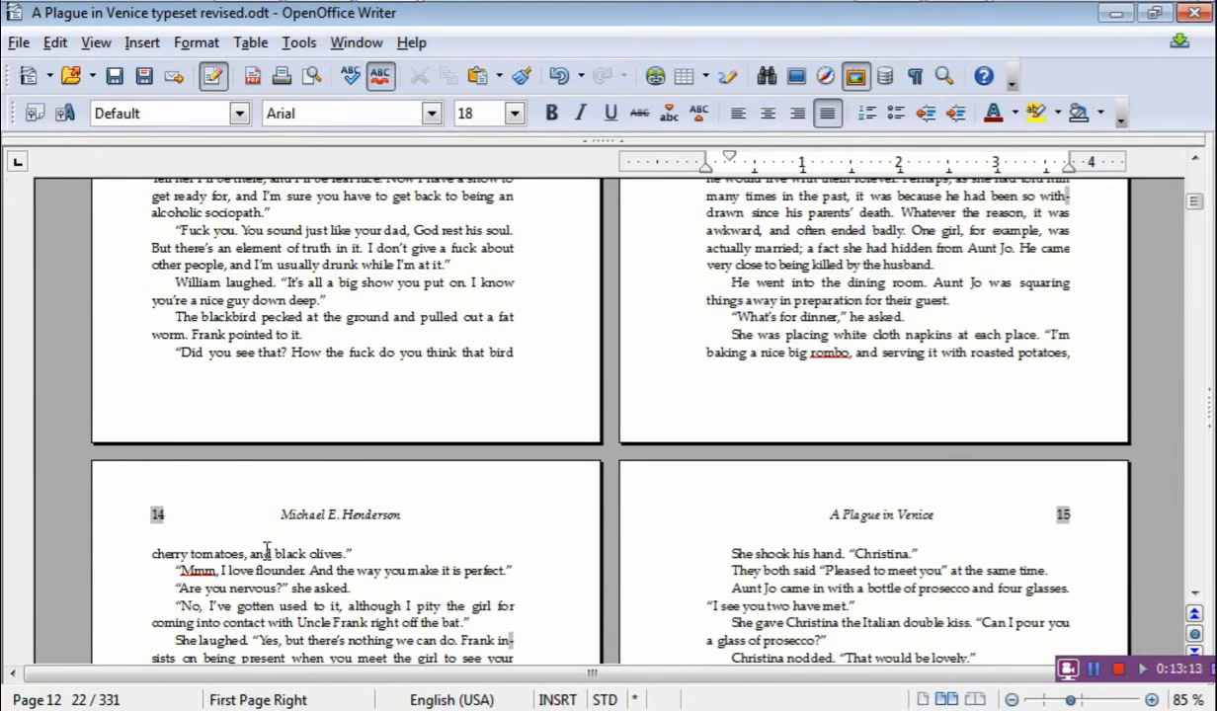
{"action": "scroll", "coordinate": [385, 551], "scroll_direction": "up", "scroll_amount": 8}
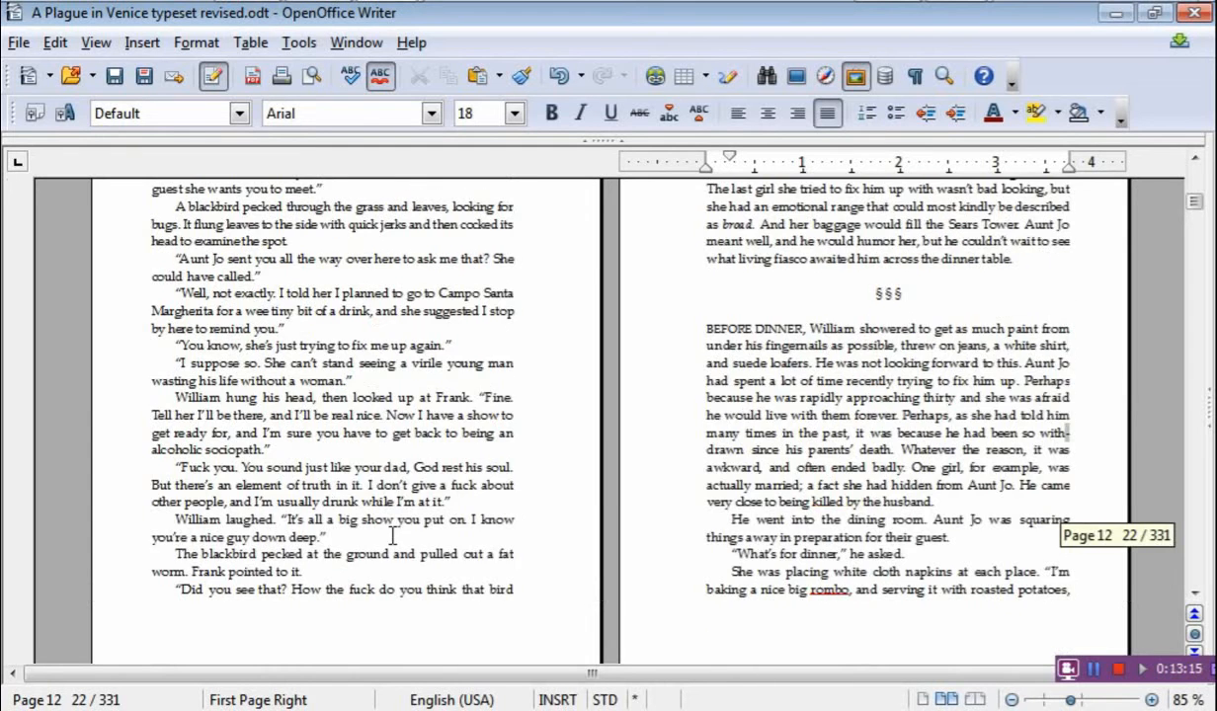
{"action": "scroll", "coordinate": [392, 534], "scroll_direction": "up", "scroll_amount": 2}
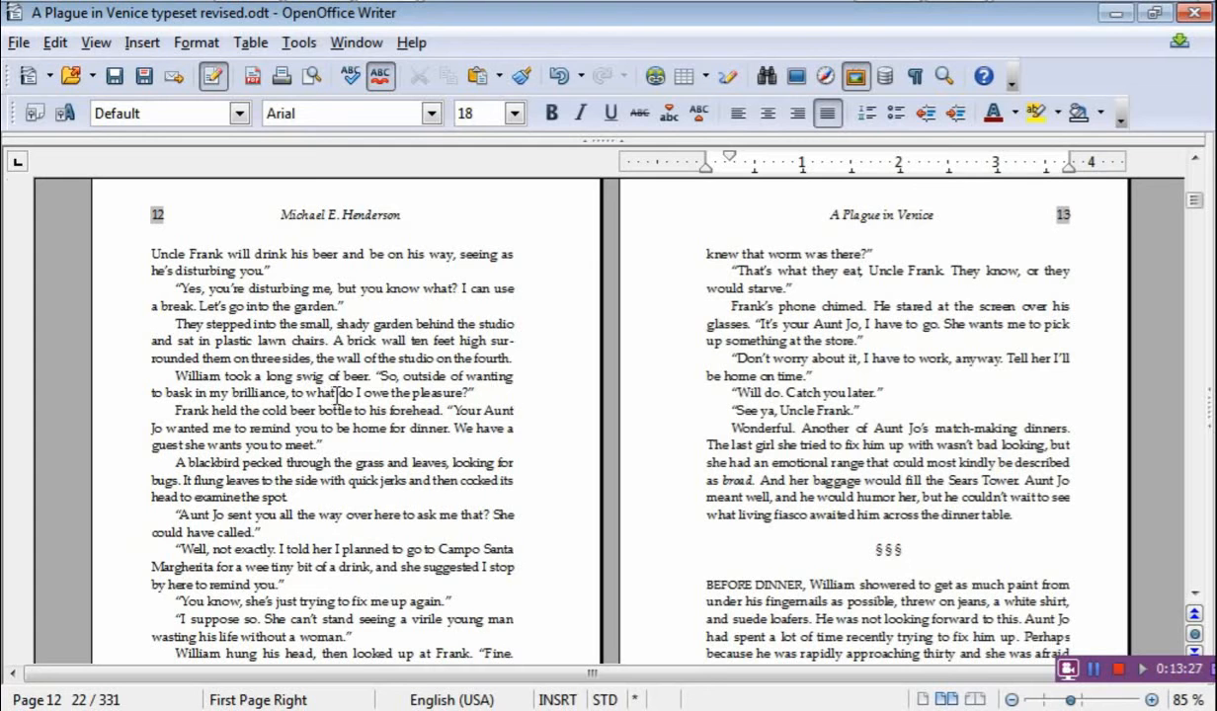
{"action": "scroll", "coordinate": [344, 392], "scroll_direction": "down", "scroll_amount": 1}
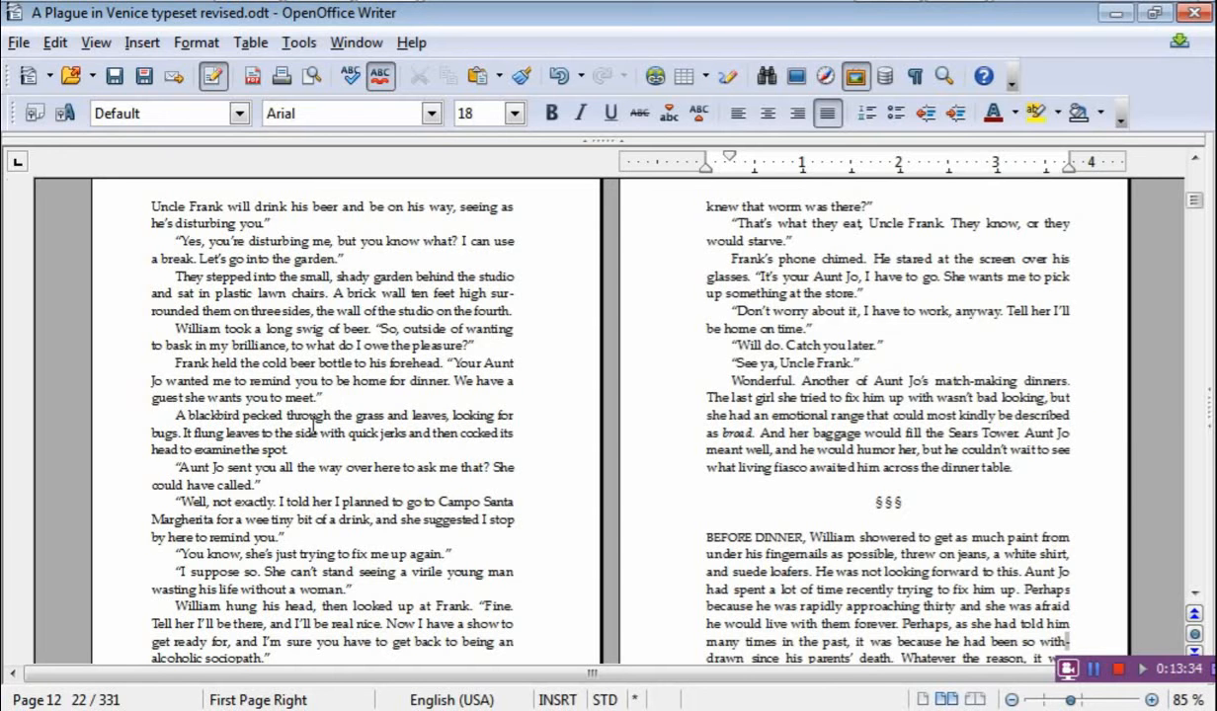
{"action": "scroll", "coordinate": [358, 395], "scroll_direction": "down", "scroll_amount": 2}
{"action": "scroll", "coordinate": [358, 395], "scroll_direction": "down", "scroll_amount": 2}
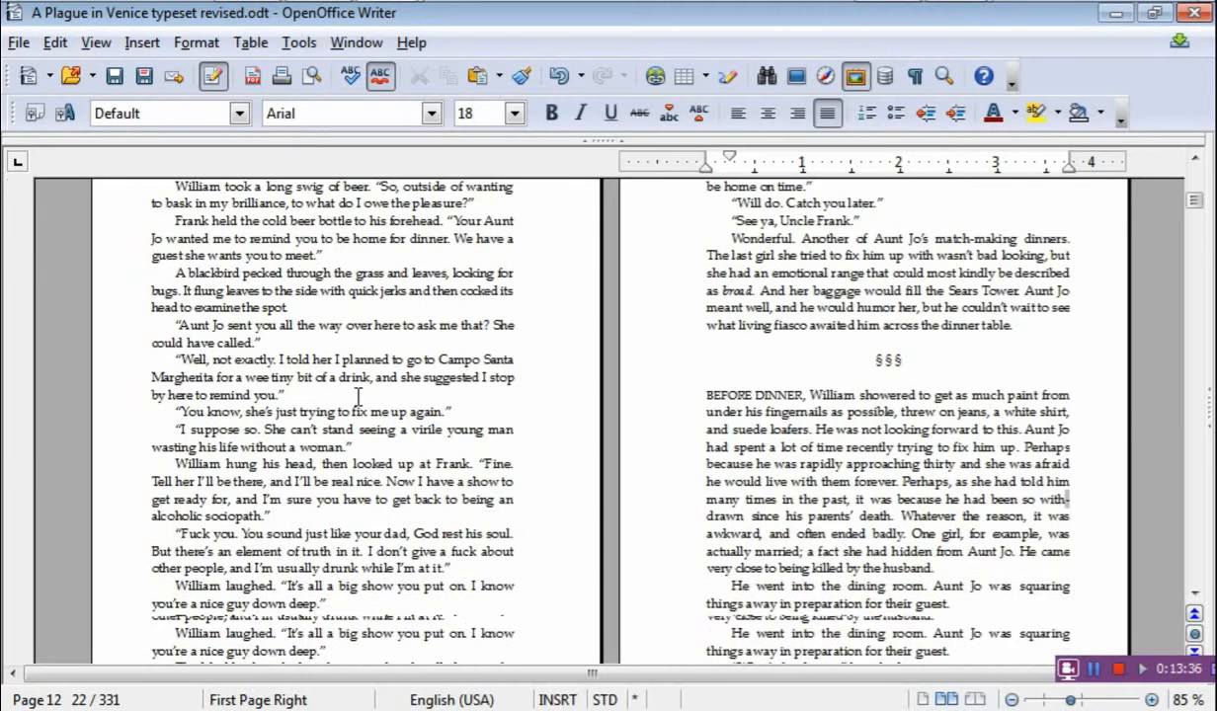
{"action": "scroll", "coordinate": [364, 401], "scroll_direction": "down", "scroll_amount": 2}
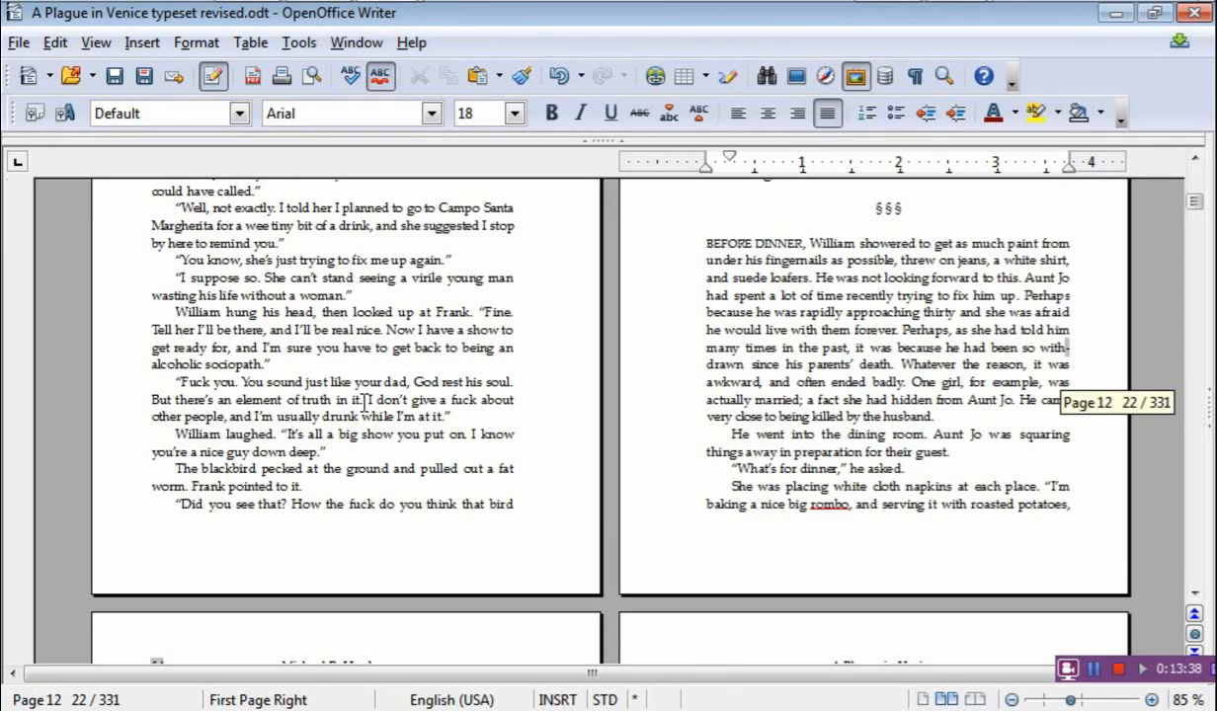
{"action": "scroll", "coordinate": [361, 399], "scroll_direction": "down", "scroll_amount": 4}
{"action": "scroll", "coordinate": [353, 397], "scroll_direction": "down", "scroll_amount": 1}
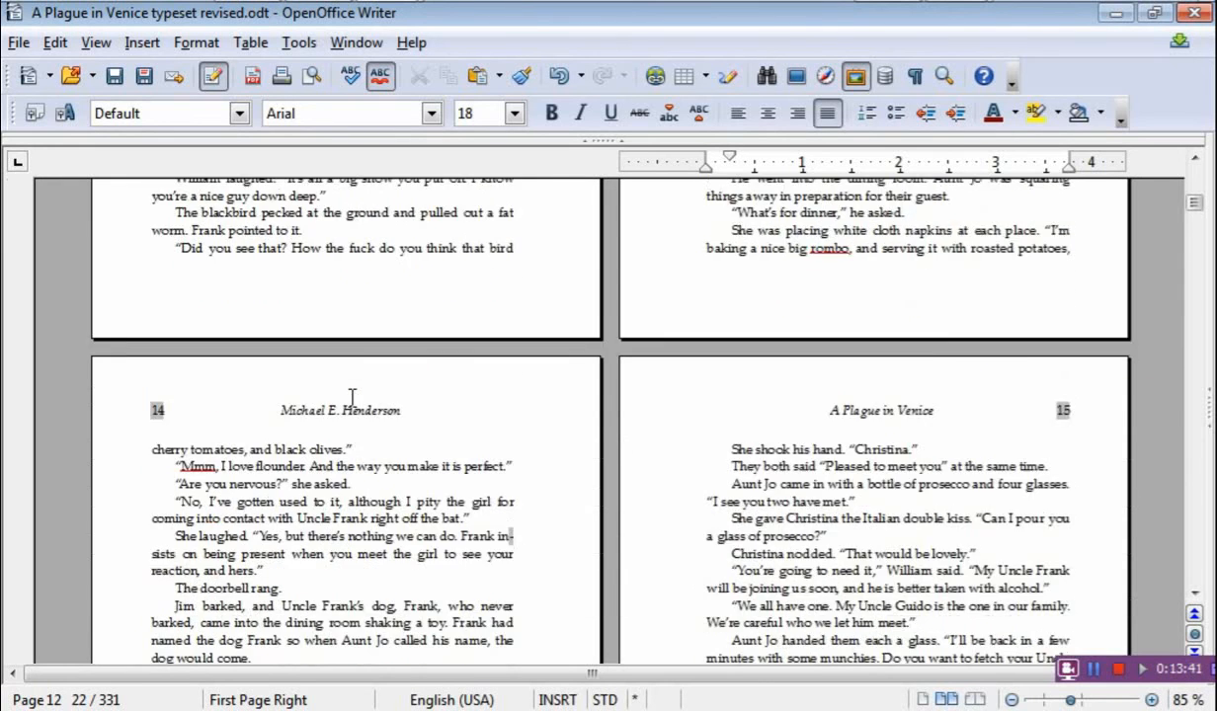
{"action": "scroll", "coordinate": [336, 478], "scroll_direction": "up", "scroll_amount": 5}
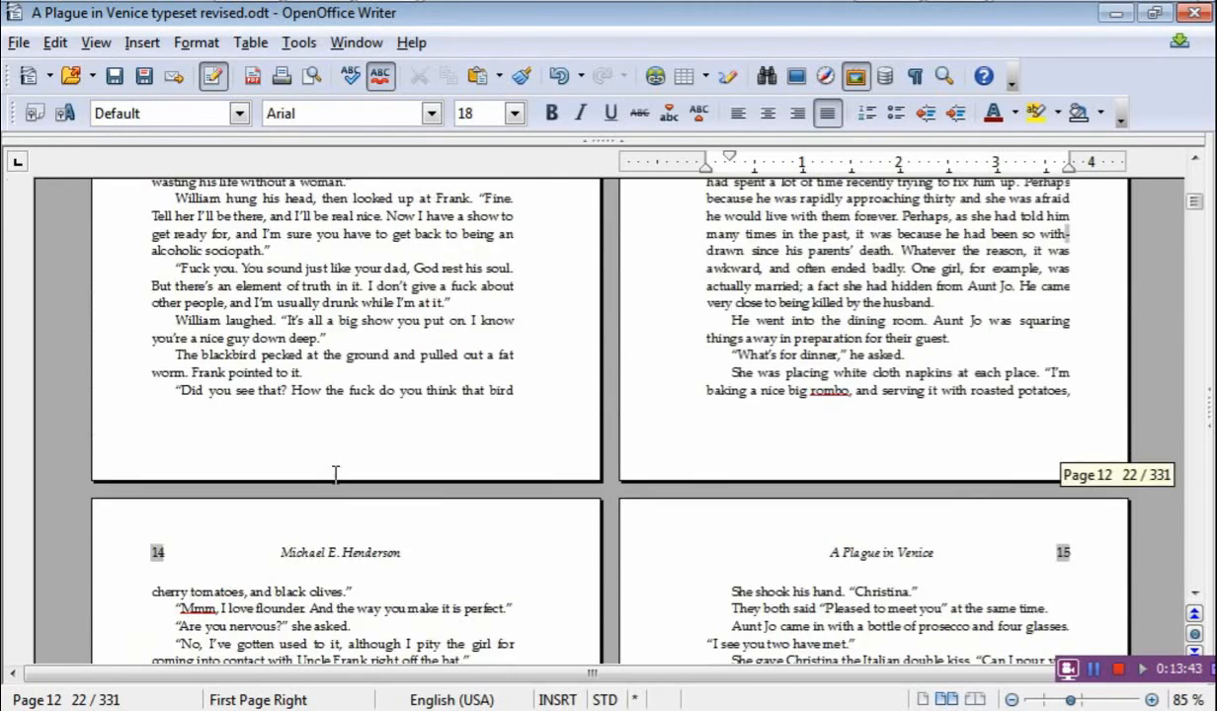
{"action": "scroll", "coordinate": [336, 476], "scroll_direction": "down", "scroll_amount": 4}
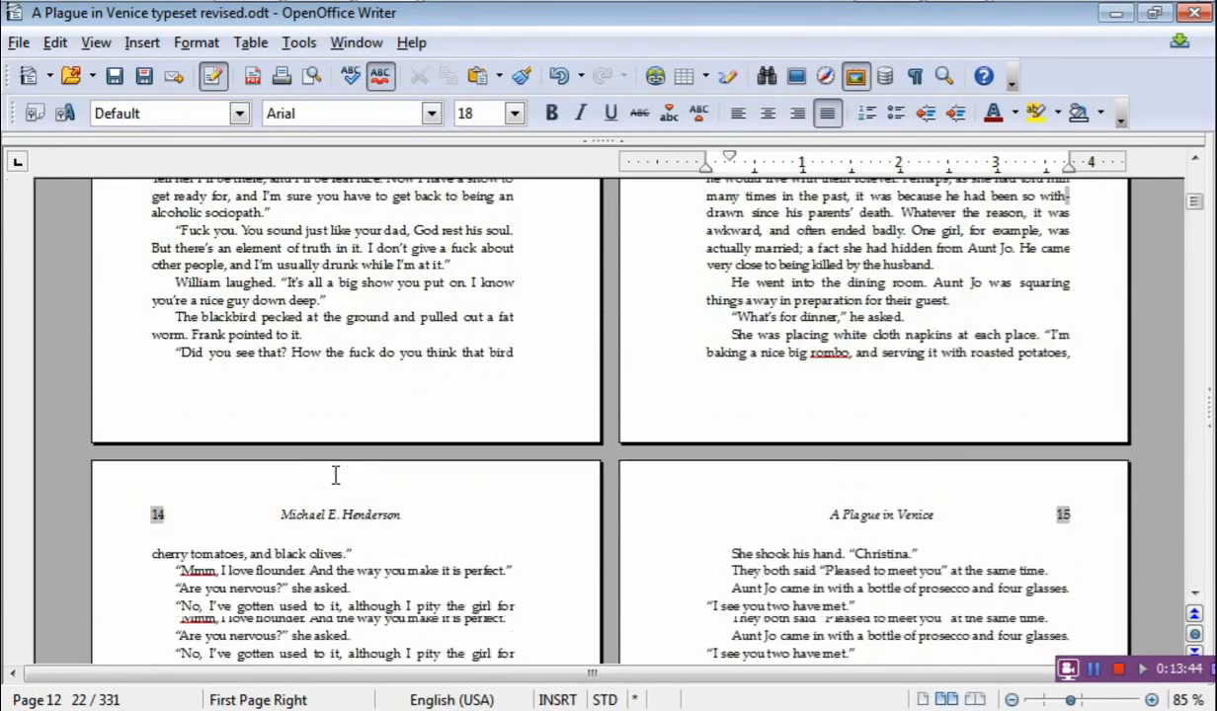
{"action": "scroll", "coordinate": [335, 476], "scroll_direction": "down", "scroll_amount": 3}
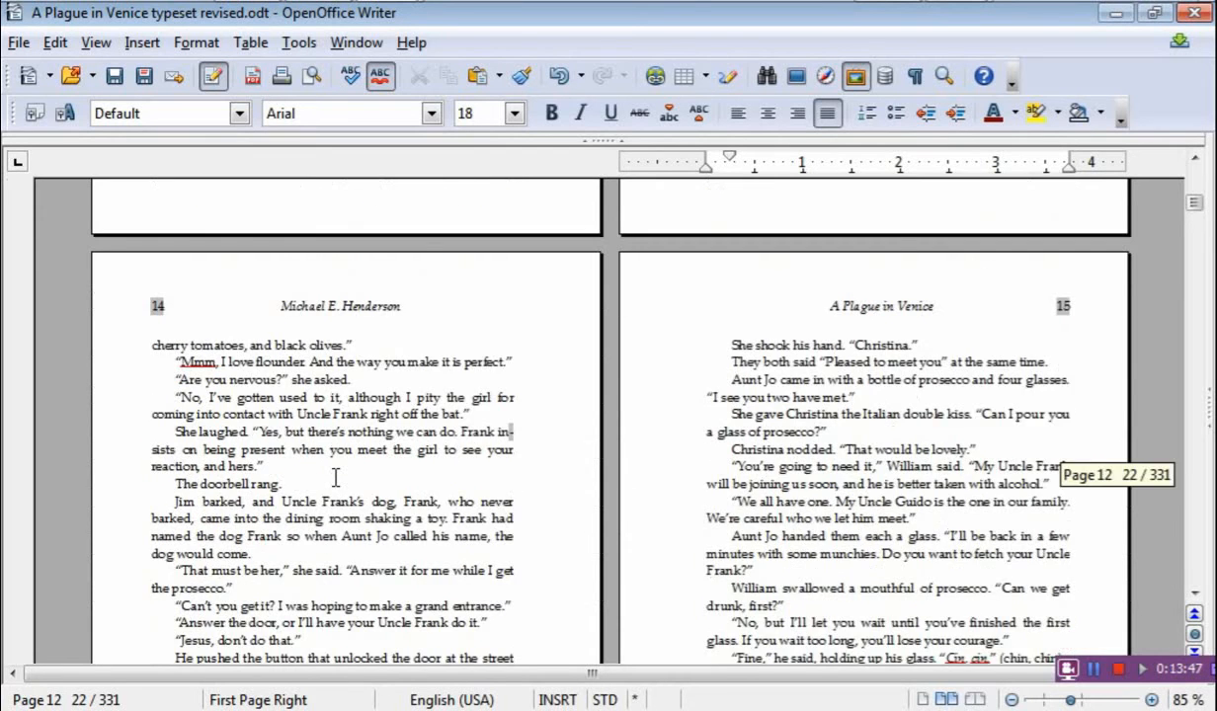
- Review the section break at the bottom of page 15 and the page breaks from page 14 through to the opening of chapter III
{"action": "scroll", "coordinate": [336, 478], "scroll_direction": "down", "scroll_amount": 7}
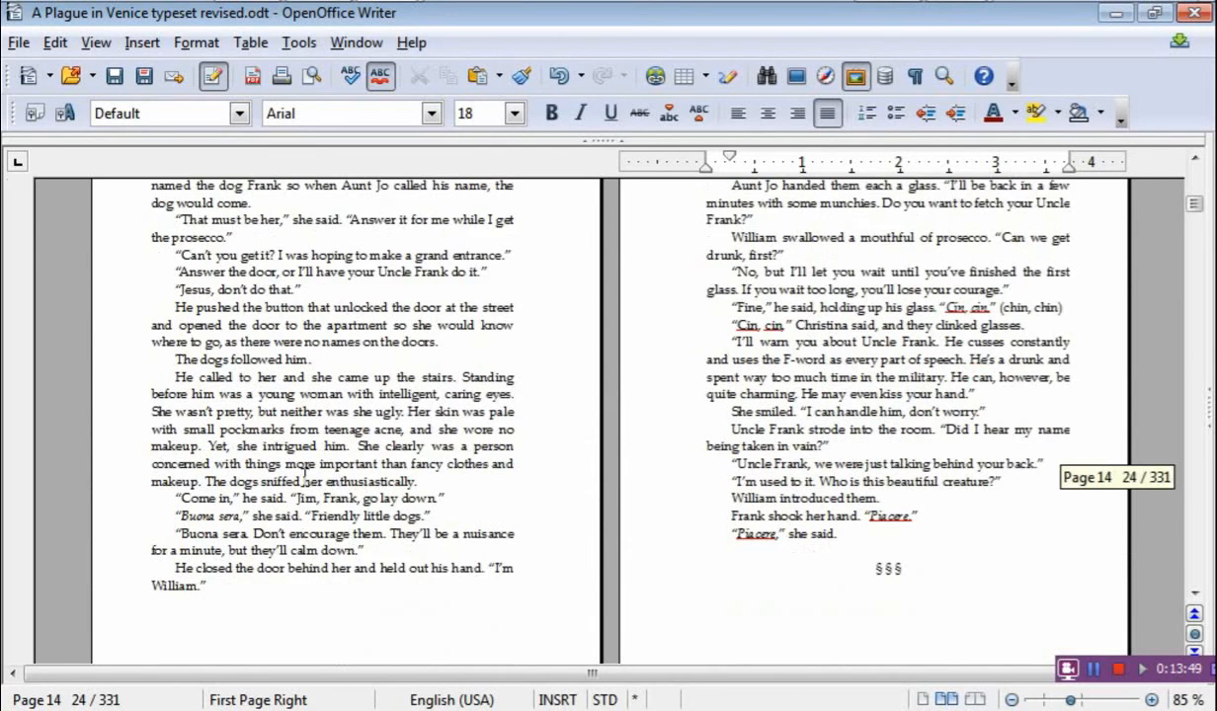
{"action": "scroll", "coordinate": [305, 476], "scroll_direction": "down", "scroll_amount": 3}
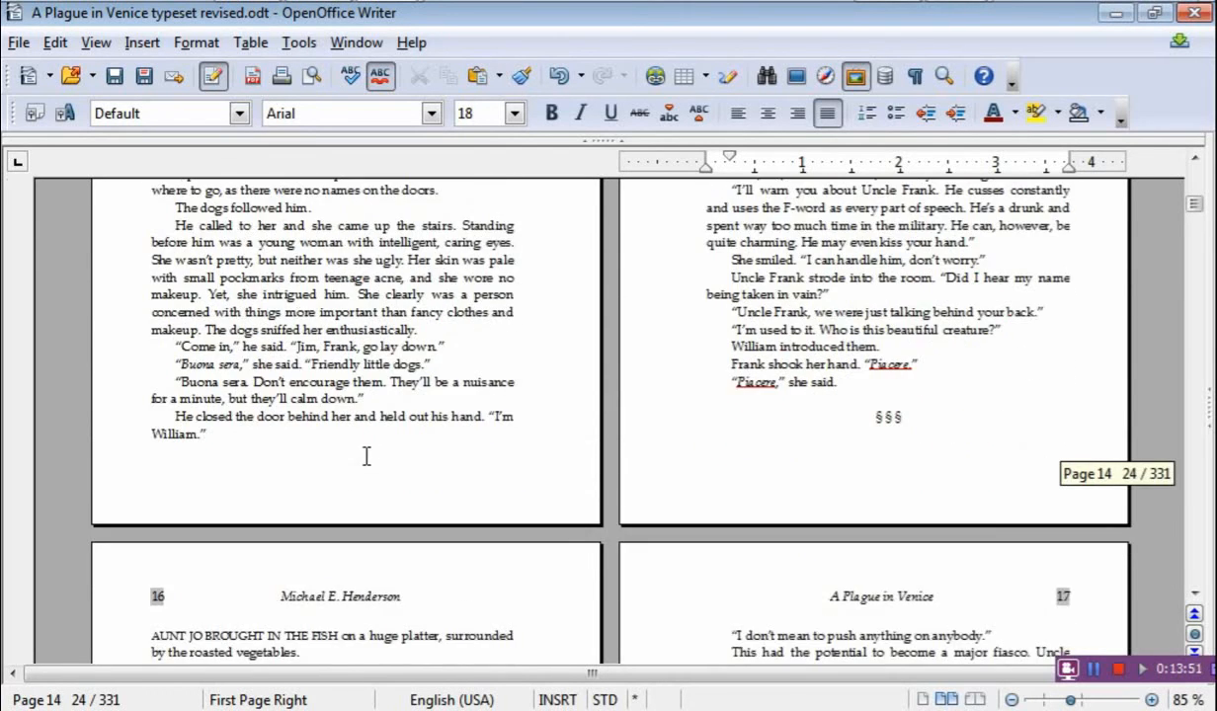
{"action": "scroll", "coordinate": [366, 457], "scroll_direction": "down", "scroll_amount": 3}
{"action": "scroll", "coordinate": [322, 470], "scroll_direction": "down", "scroll_amount": 3}
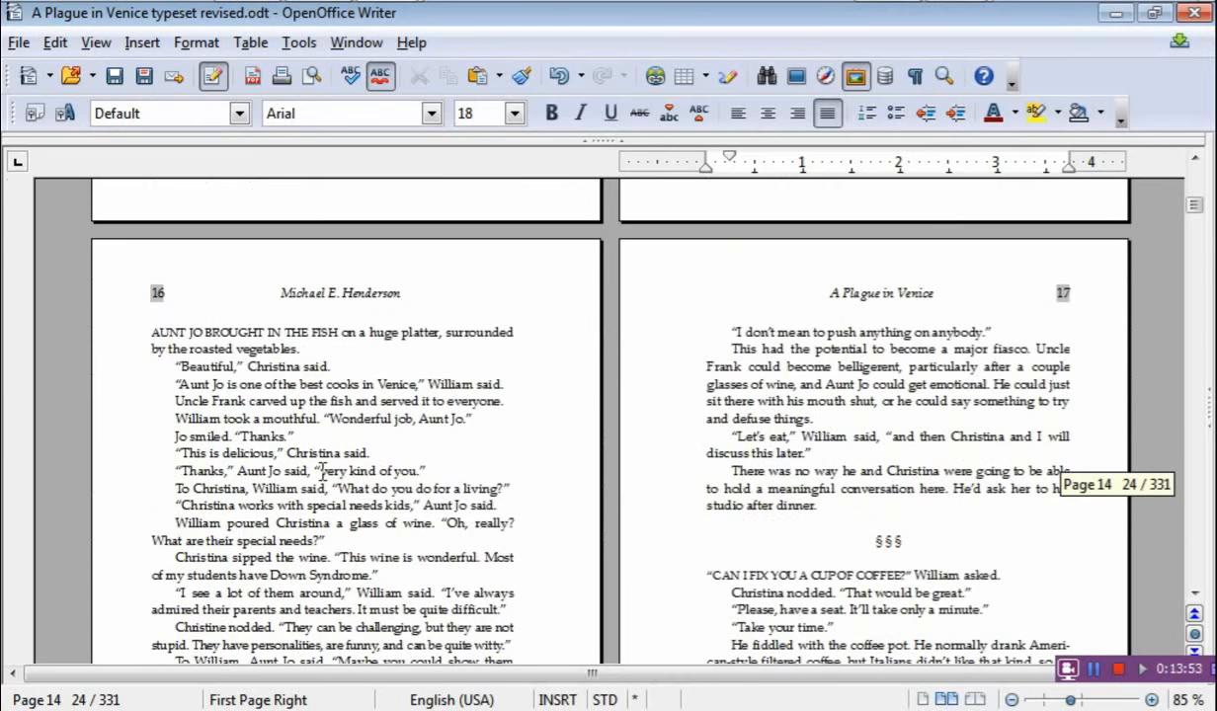
{"action": "scroll", "coordinate": [324, 471], "scroll_direction": "down", "scroll_amount": 5}
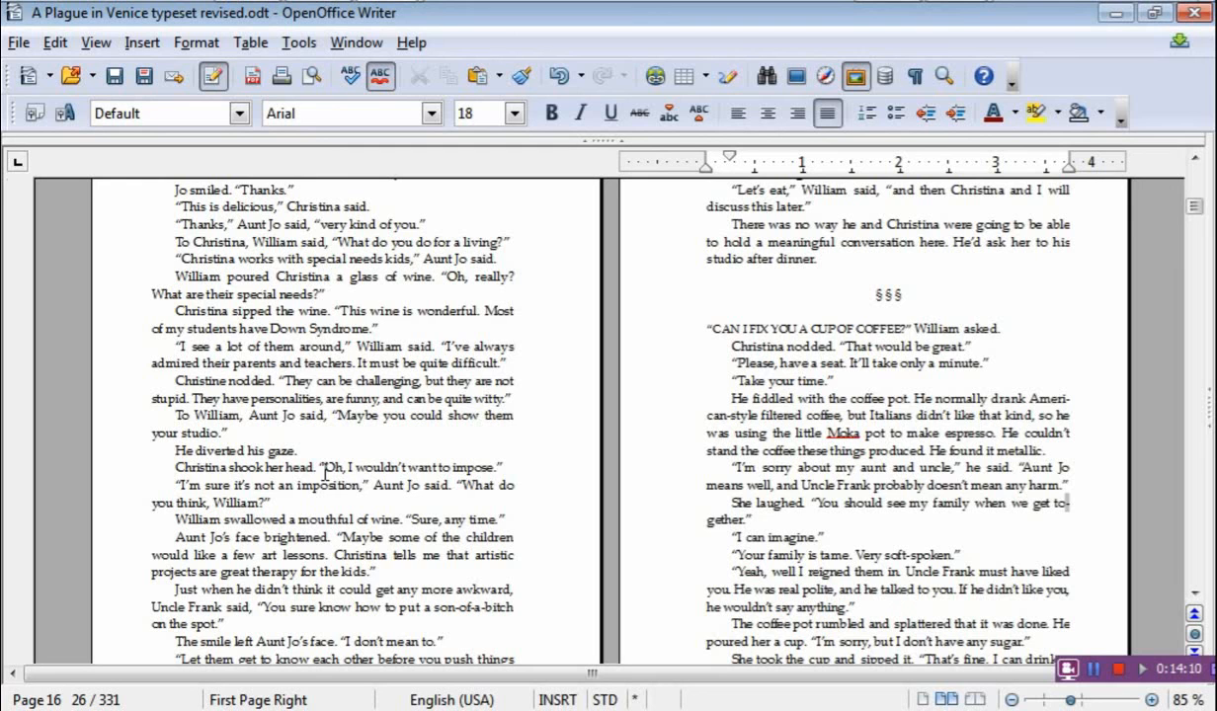
{"action": "scroll", "coordinate": [254, 441], "scroll_direction": "up", "scroll_amount": 8}
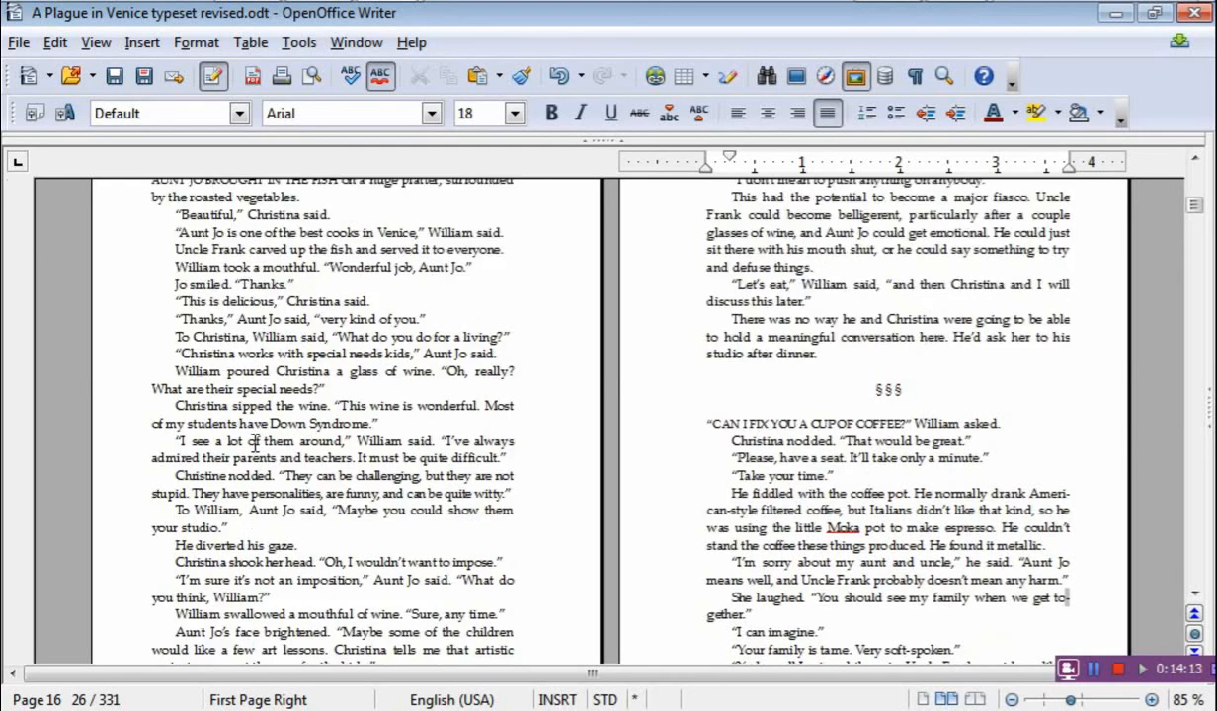
{"action": "scroll", "coordinate": [314, 616], "scroll_direction": "up", "scroll_amount": 8}
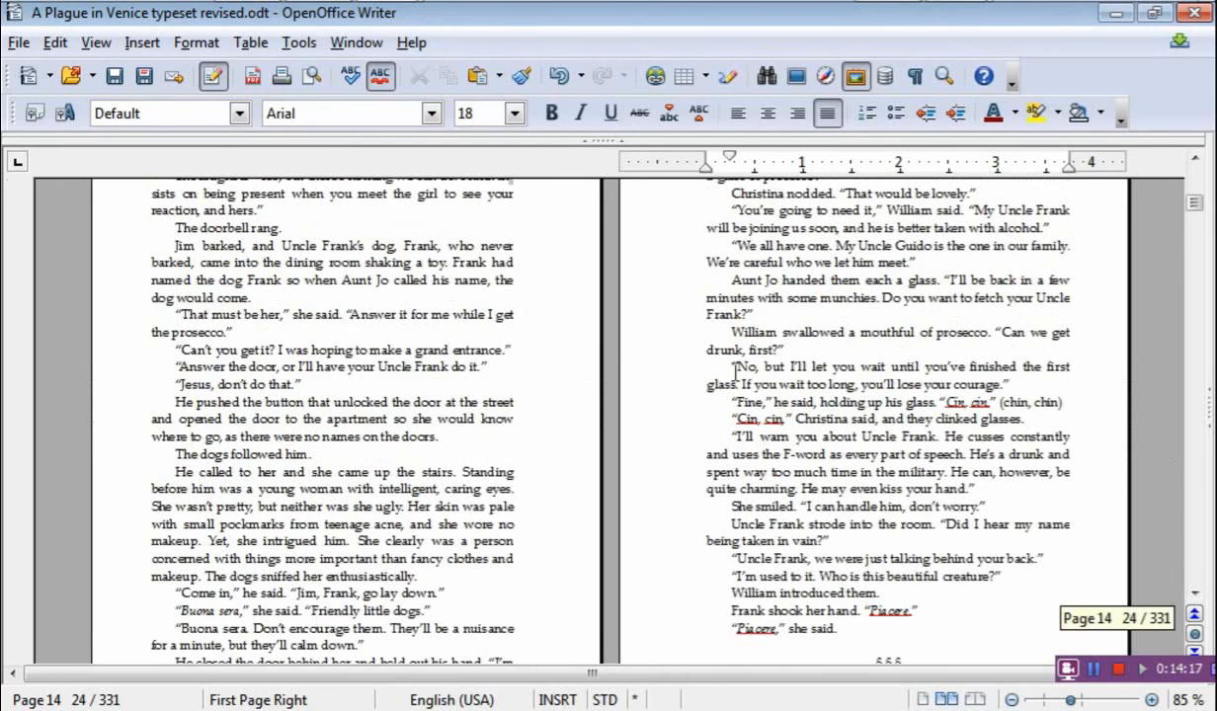
{"action": "scroll", "coordinate": [796, 413], "scroll_direction": "down", "scroll_amount": 2}
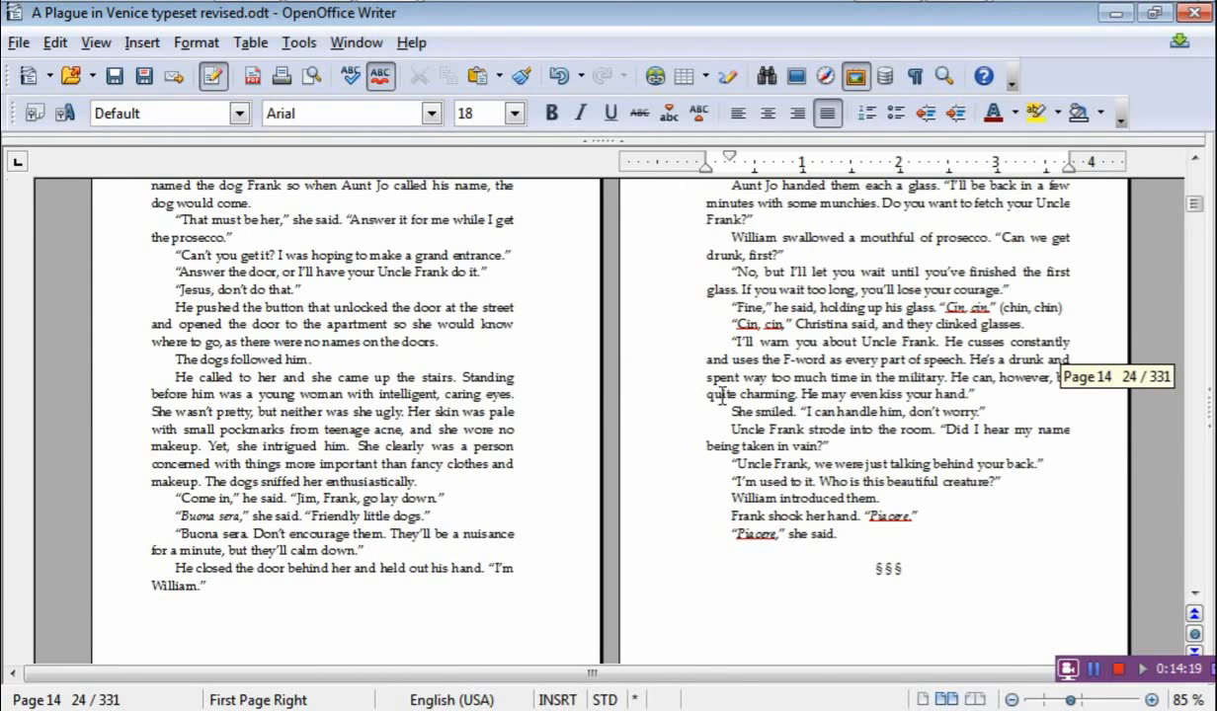
{"action": "scroll", "coordinate": [775, 409], "scroll_direction": "down", "scroll_amount": 2}
{"action": "scroll", "coordinate": [775, 415], "scroll_direction": "down", "scroll_amount": 9}
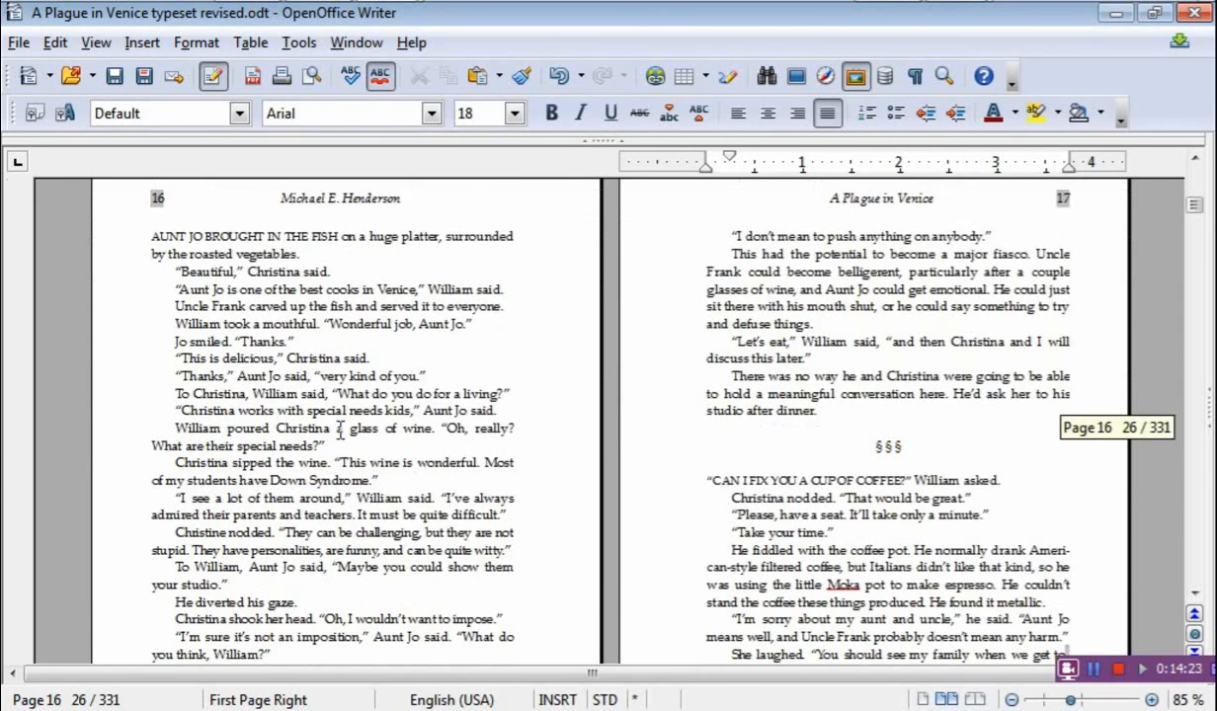
{"action": "scroll", "coordinate": [282, 368], "scroll_direction": "down", "scroll_amount": 2}
{"action": "scroll", "coordinate": [290, 368], "scroll_direction": "down", "scroll_amount": 14}
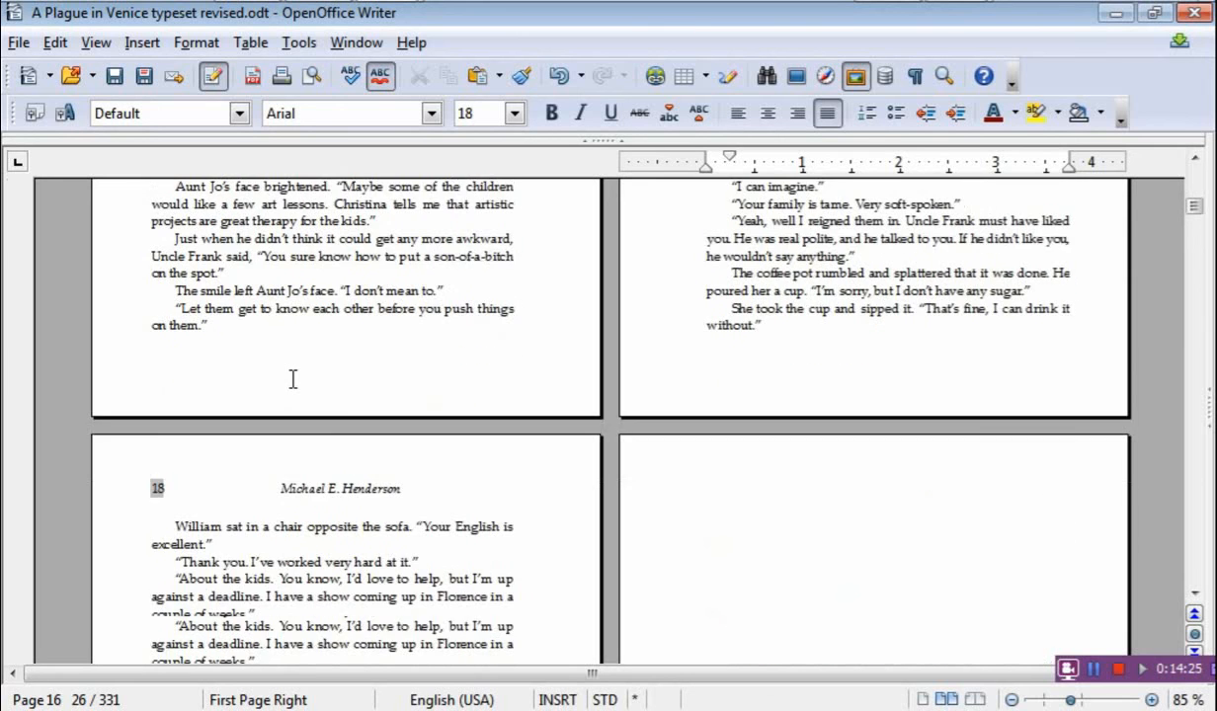
{"action": "scroll", "coordinate": [293, 385], "scroll_direction": "down", "scroll_amount": 5}
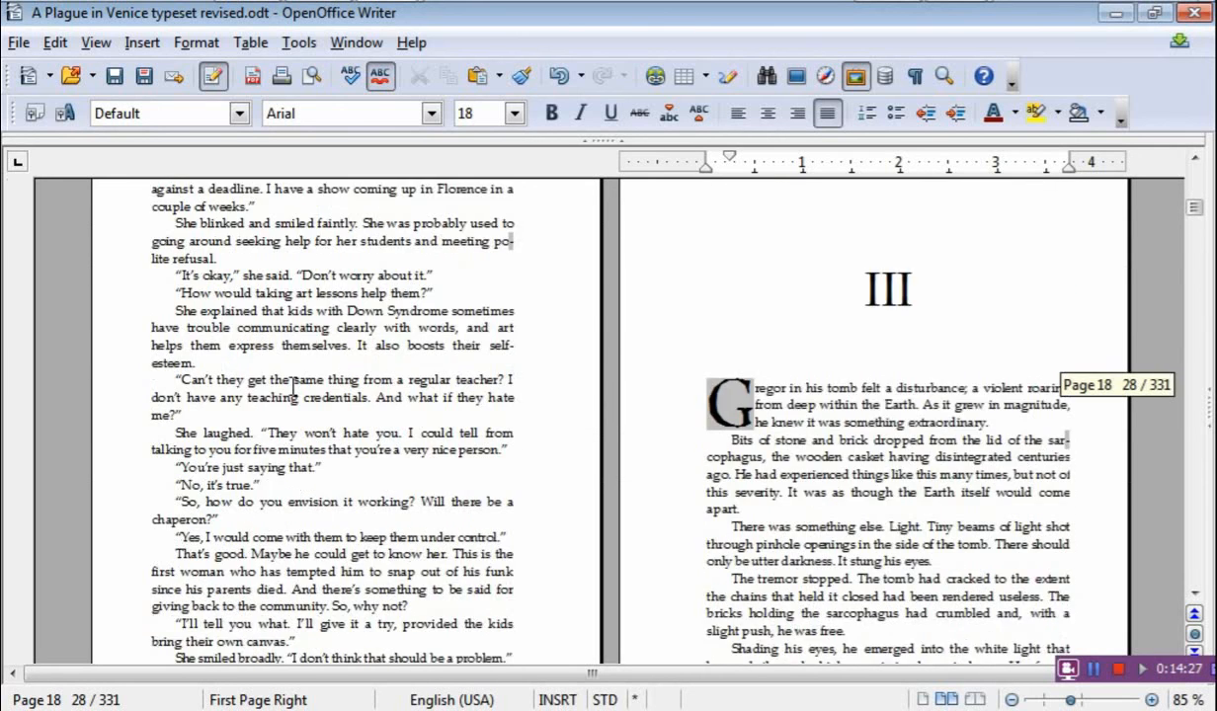
{"action": "scroll", "coordinate": [292, 385], "scroll_direction": "up", "scroll_amount": 4}
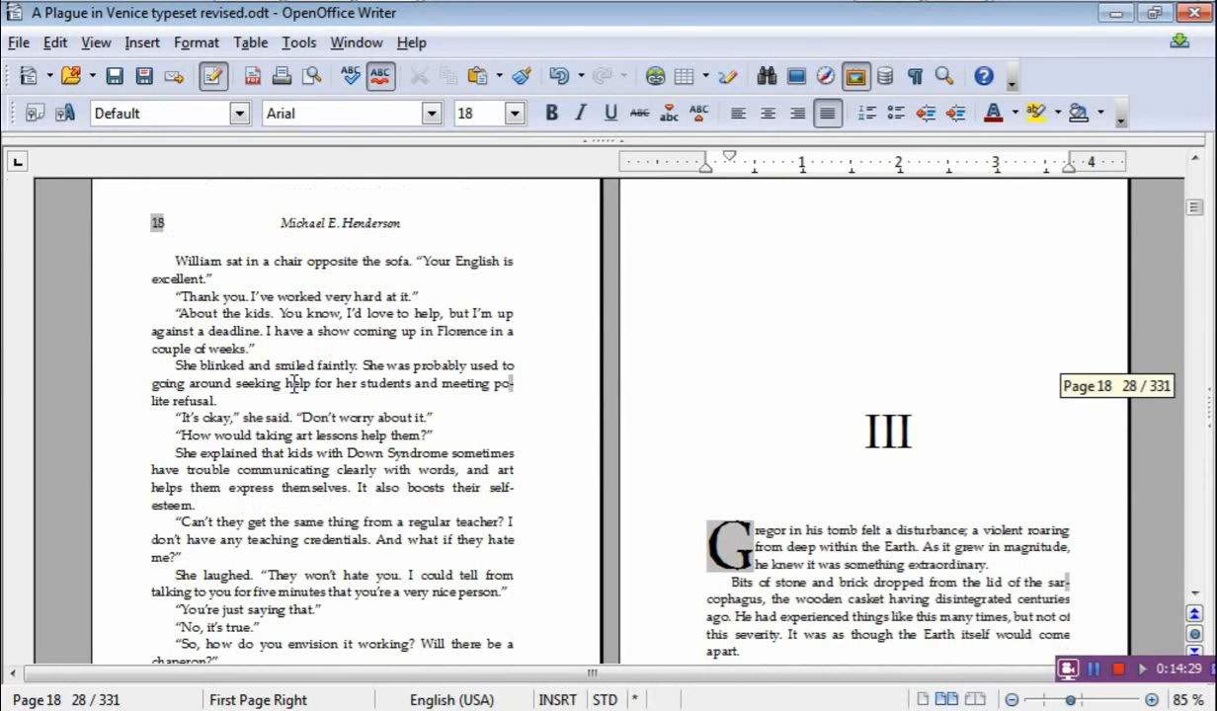